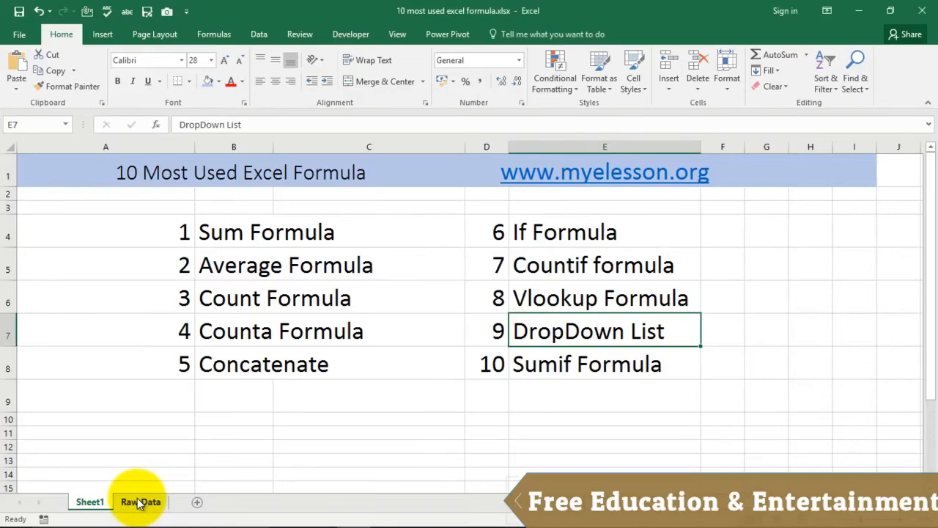
Look at the Raw Data sheet, and return to the Sum Formula entry in the Sheet1 list
{"action": "left_click", "coordinate": [139, 502]}
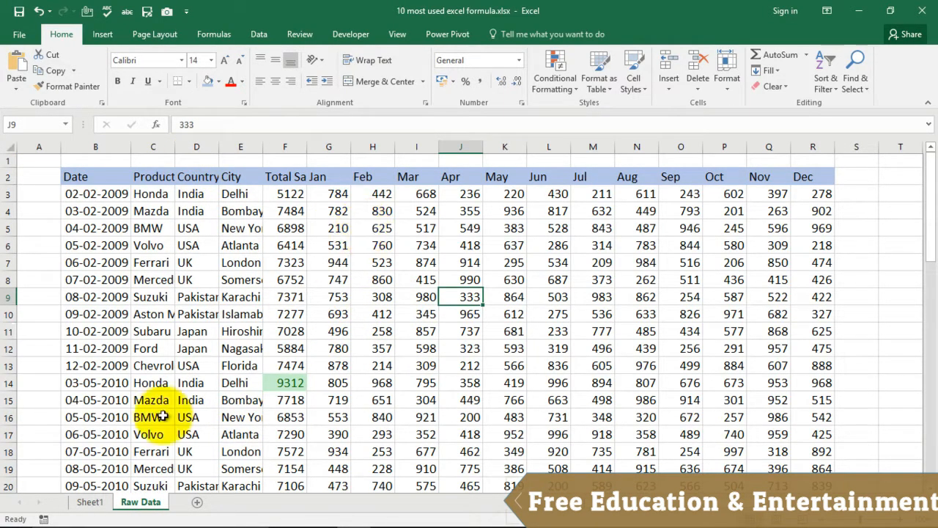
{"action": "left_click", "coordinate": [91, 502]}
{"action": "left_click", "coordinate": [229, 233]}
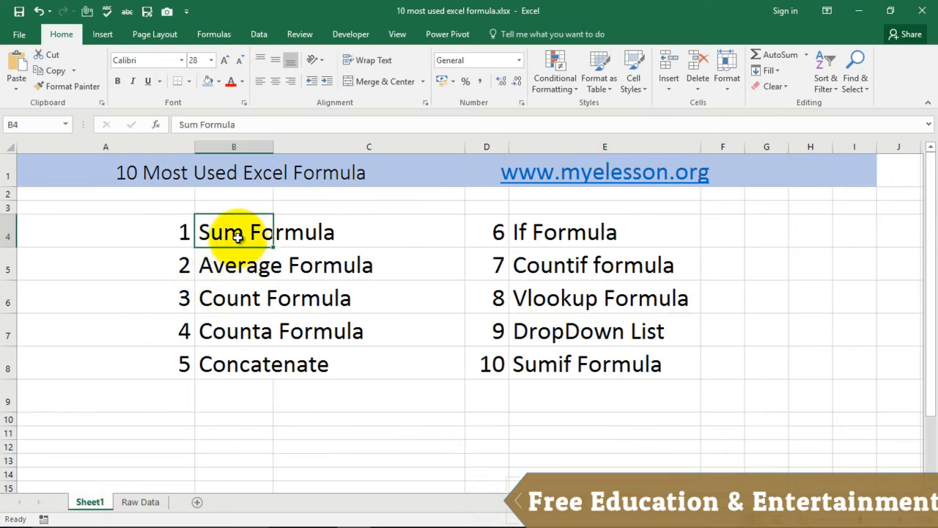
Remove the Jul to Dec columns (M to R) from the Raw Data sheet
{"action": "left_click", "coordinate": [141, 501]}
{"action": "left_click", "coordinate": [858, 190]}
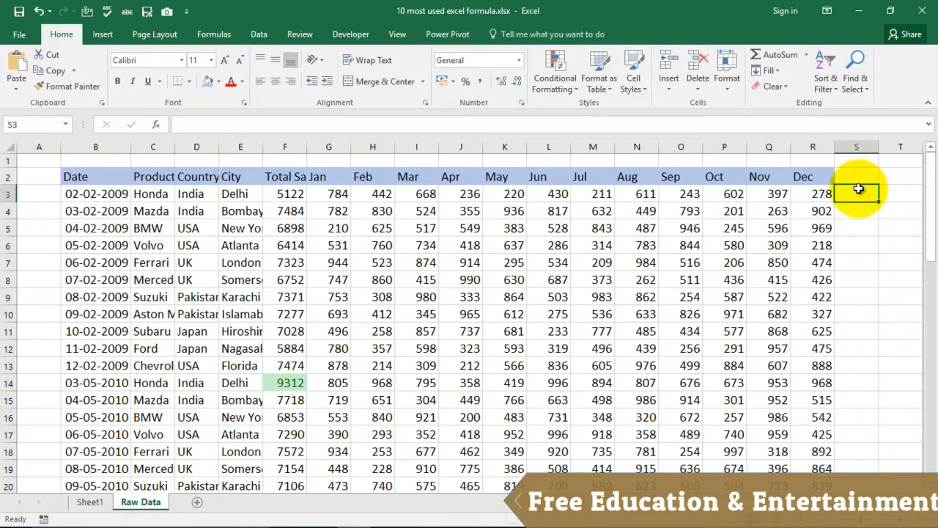
{"action": "scroll", "coordinate": [615, 469], "scroll_direction": "right", "scroll_amount": 1}
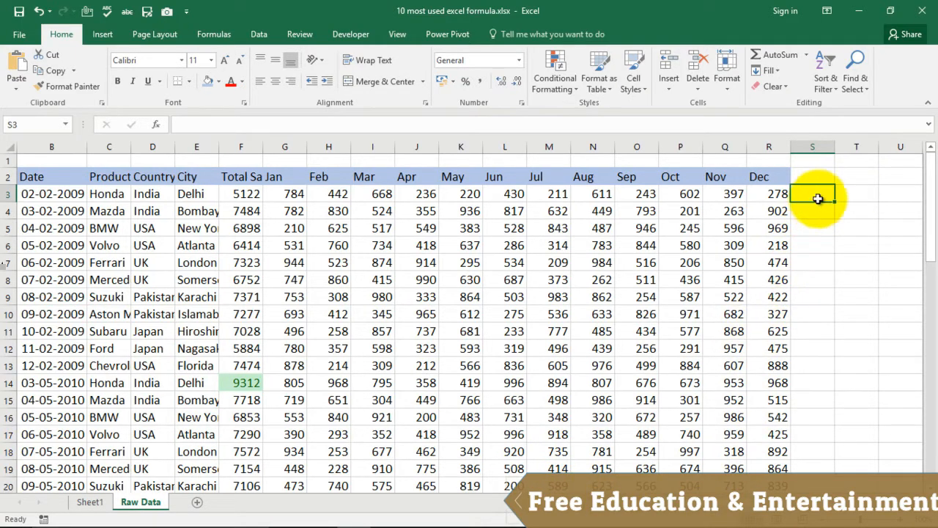
{"action": "left_click_drag", "start_coordinate": [546, 146], "coordinate": [772, 142]}
{"action": "key", "text": "Delete"}
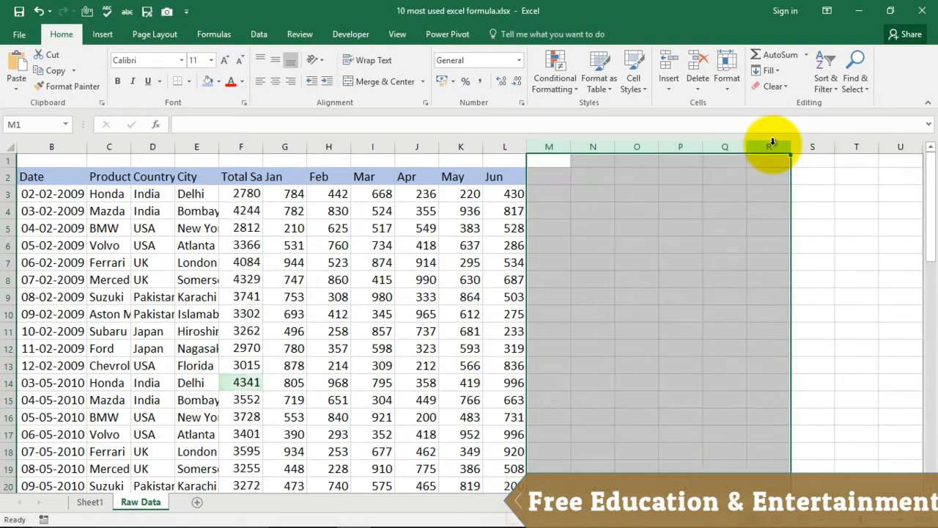
{"action": "left_click", "coordinate": [623, 245]}
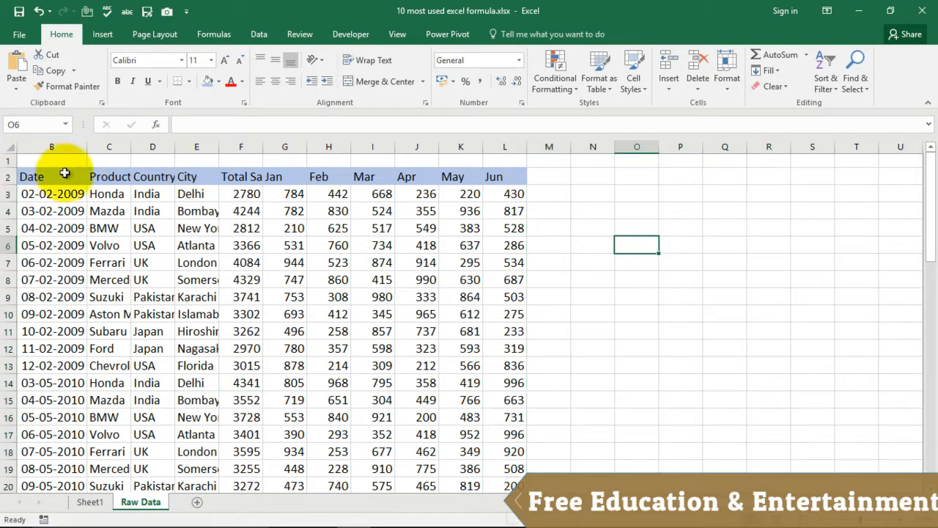
Enlarge the font of cell M3, beside the first row's Jun value, to size 18
{"action": "left_click", "coordinate": [537, 191]}
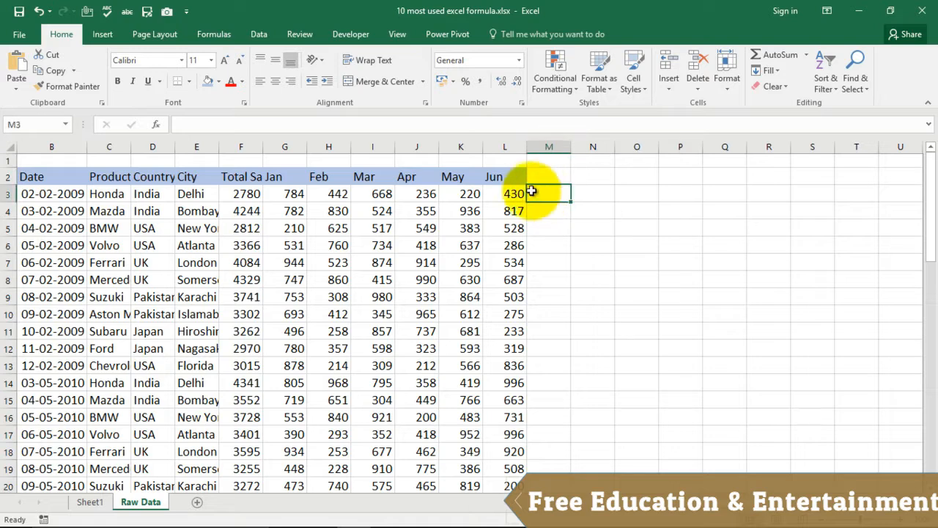
{"action": "left_click", "coordinate": [225, 61]}
{"action": "left_click", "coordinate": [225, 60]}
{"action": "left_click", "coordinate": [225, 61]}
{"action": "left_click", "coordinate": [225, 60]}
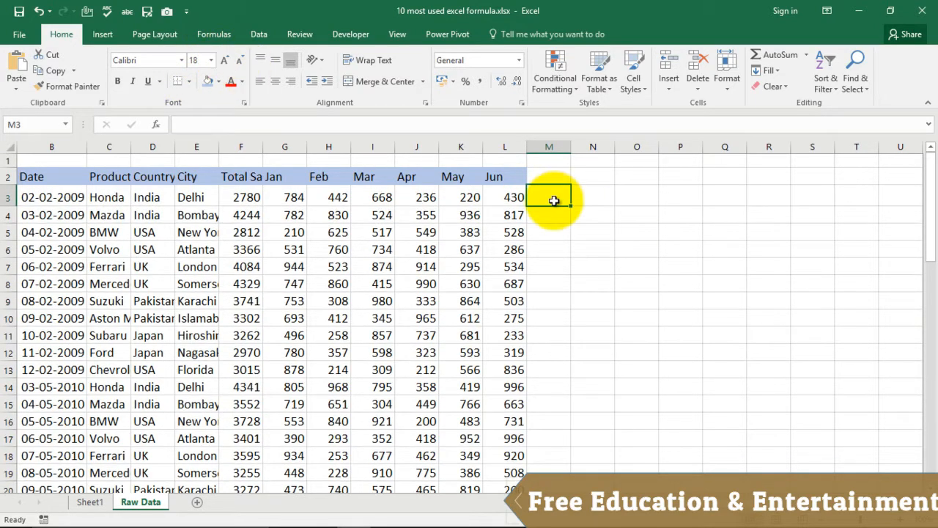
Enter =sum(G3,H3,I3) in M3 to add the Jan, Feb and Mar values of the first record
{"action": "type", "text": "=sum"}
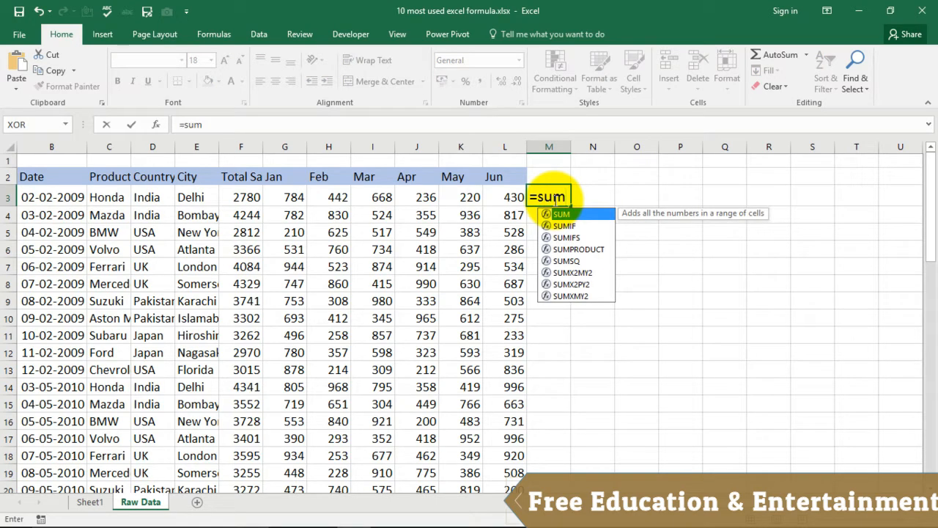
{"action": "type", "text": "("}
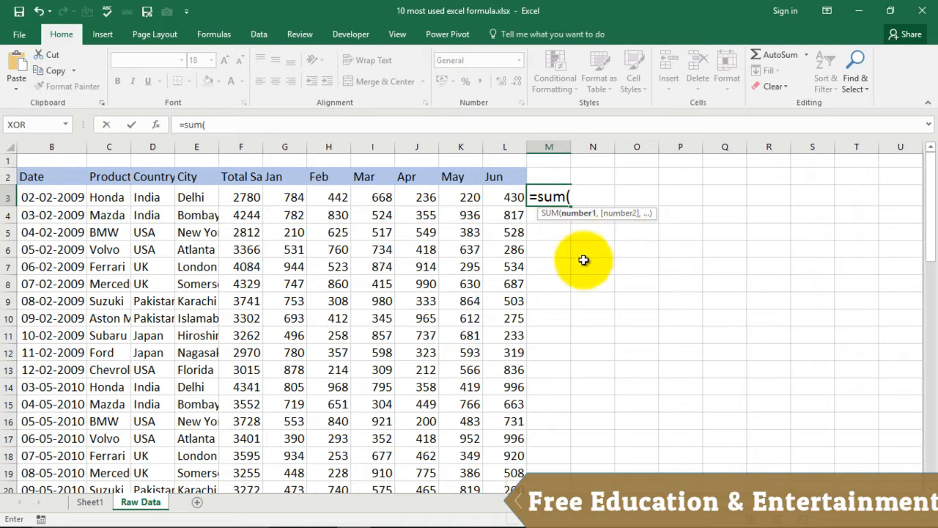
{"action": "left_click", "coordinate": [292, 197]}
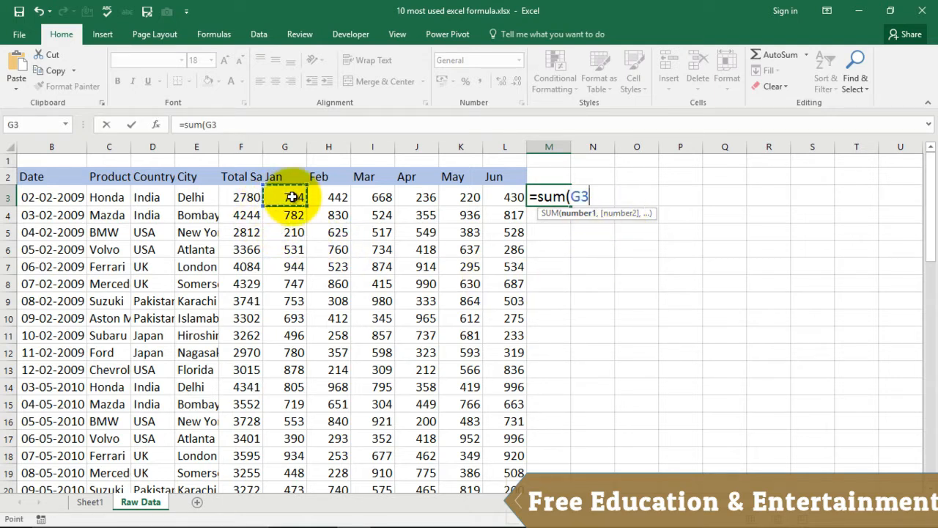
{"action": "type", "text": ","}
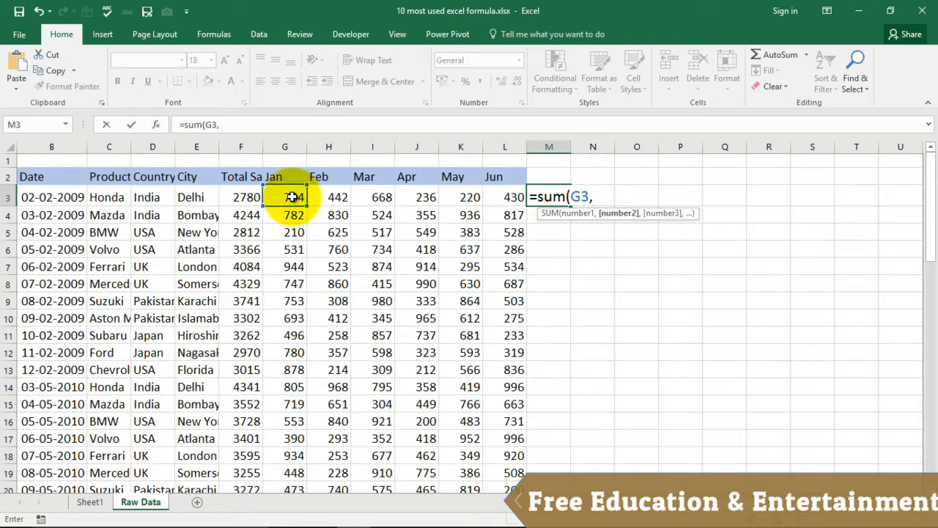
{"action": "left_click", "coordinate": [342, 198]}
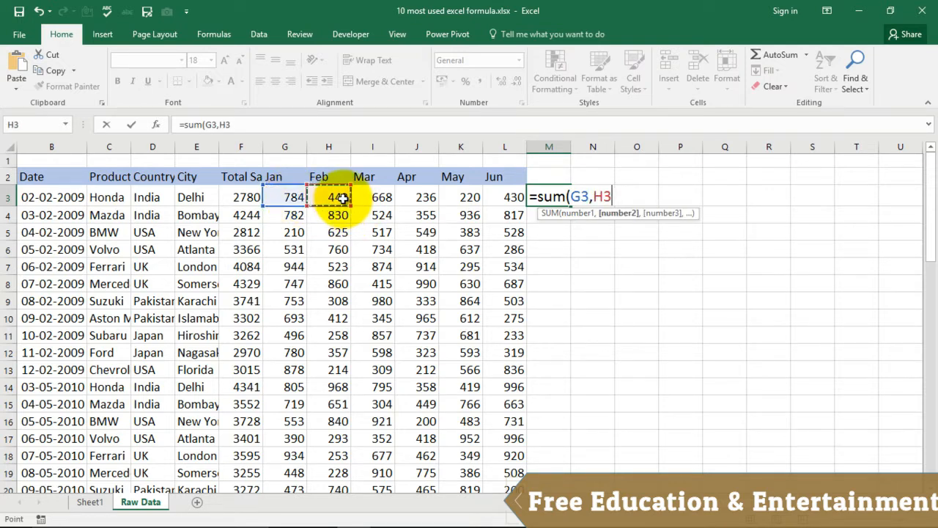
{"action": "type", "text": ","}
{"action": "left_click", "coordinate": [374, 197]}
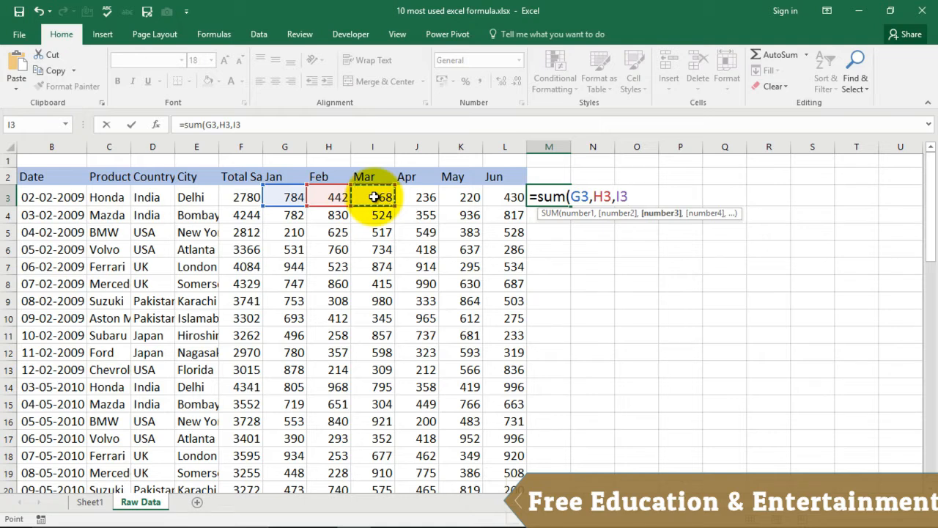
{"action": "type", "text": ")"}
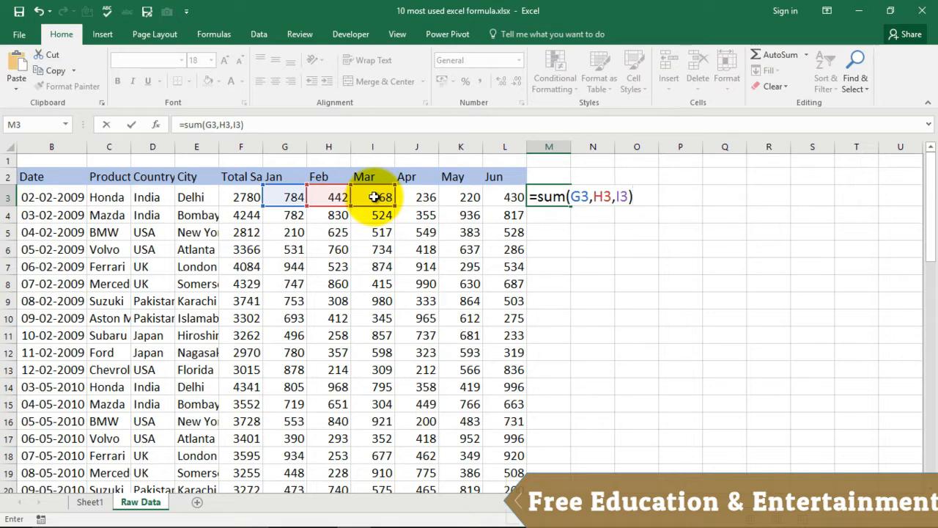
{"action": "key", "text": "Return"}
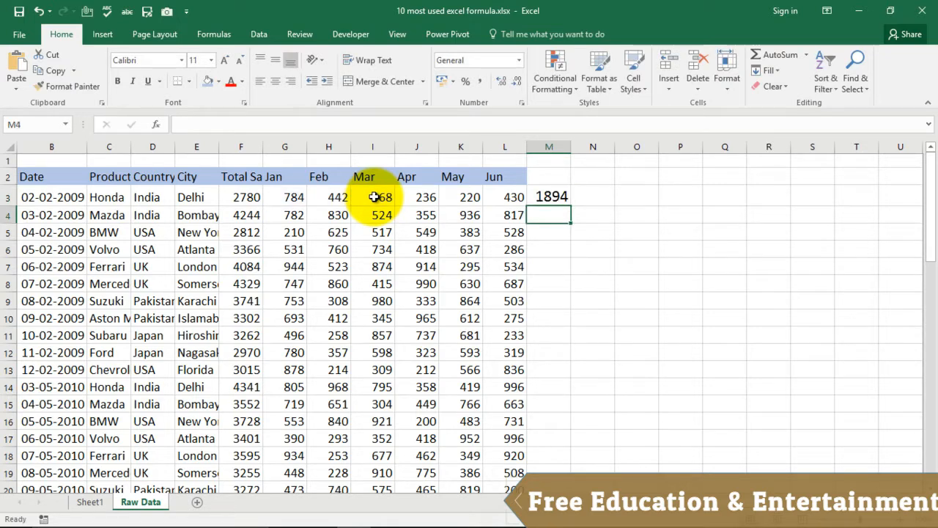
Replace the formula in M3 with =sum(G3:L3) to total the first record's Jan to Jun values
{"action": "left_click", "coordinate": [559, 196]}
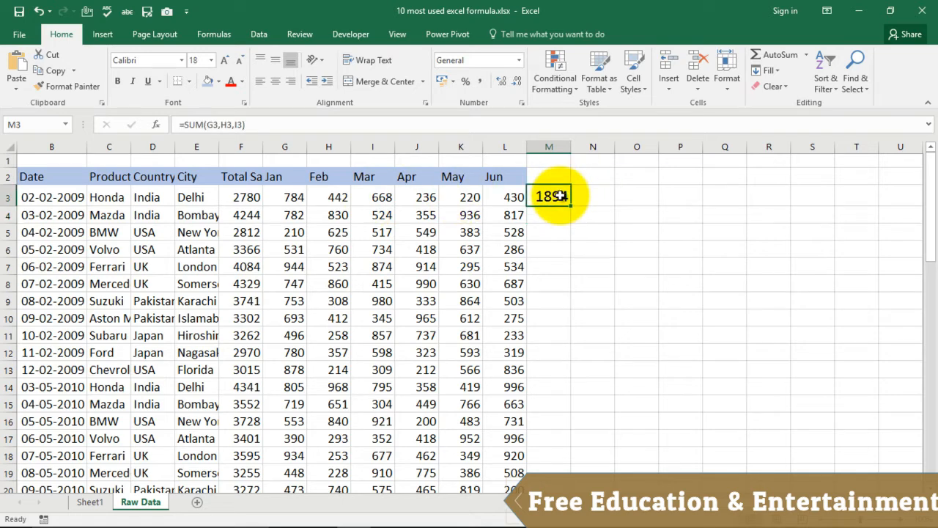
{"action": "key", "text": "Delete"}
{"action": "type", "text": "="}
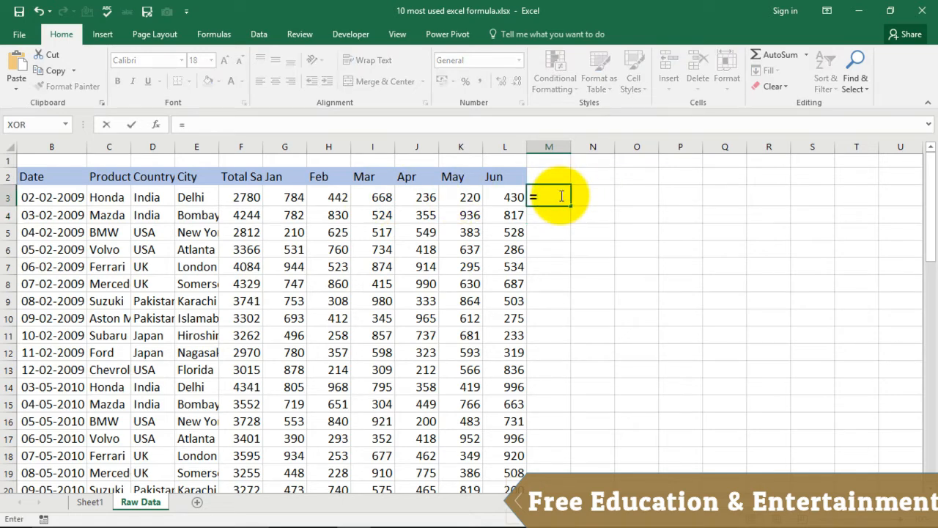
{"action": "type", "text": "sum("}
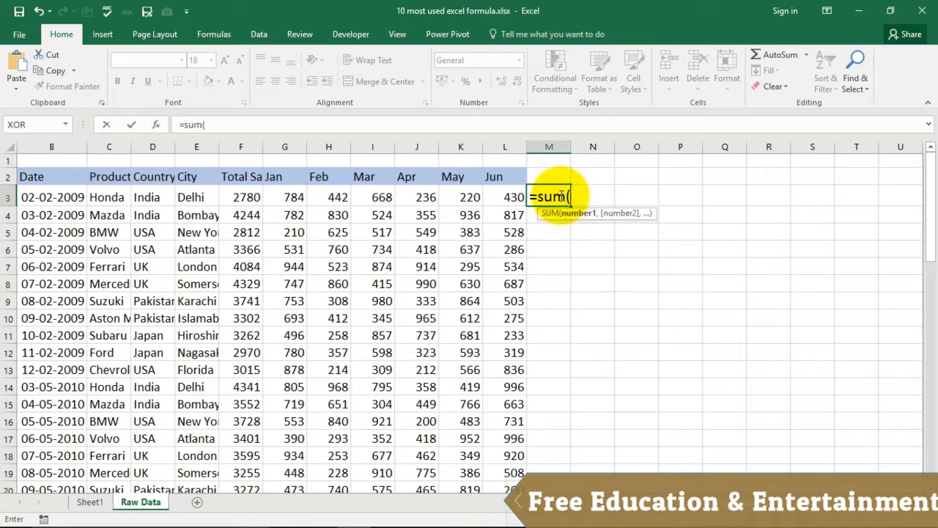
{"action": "left_click", "coordinate": [290, 196]}
{"action": "left_click_drag", "start_coordinate": [290, 197], "coordinate": [515, 204]}
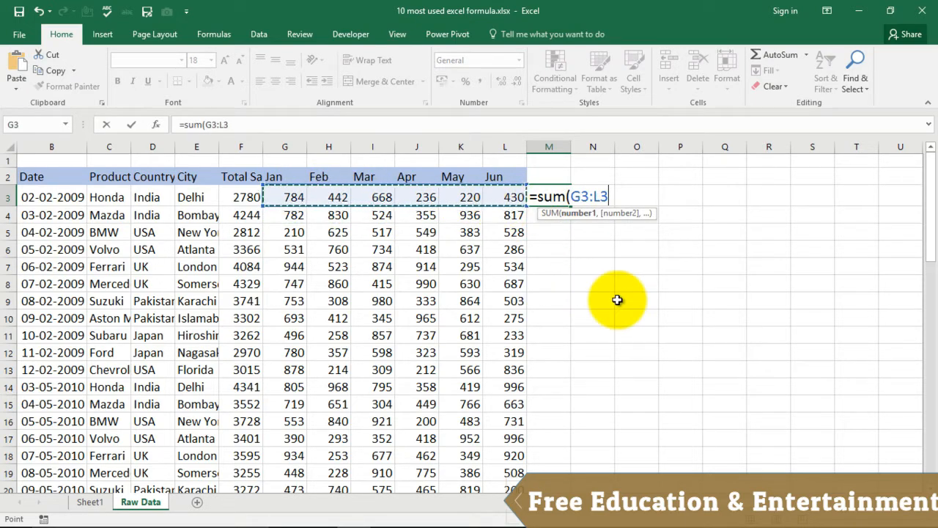
{"action": "type", "text": ")"}
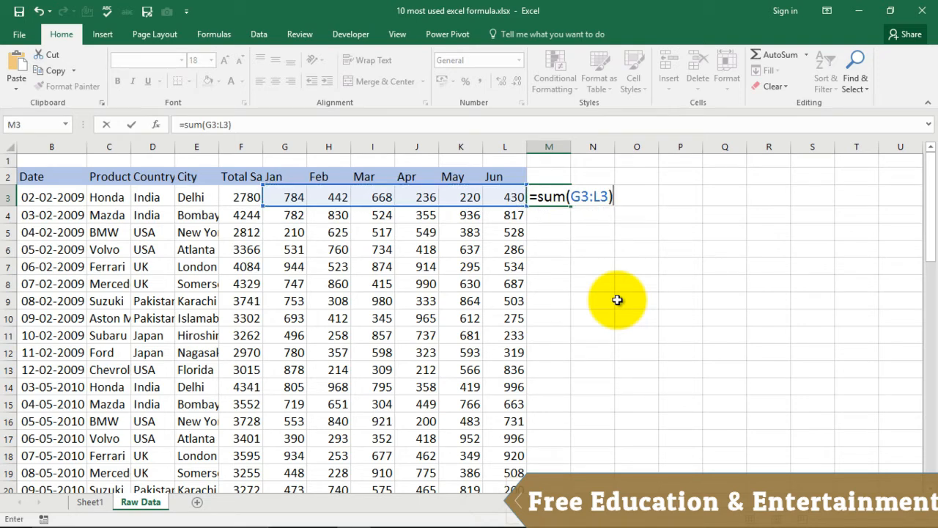
{"action": "key", "text": "Return"}
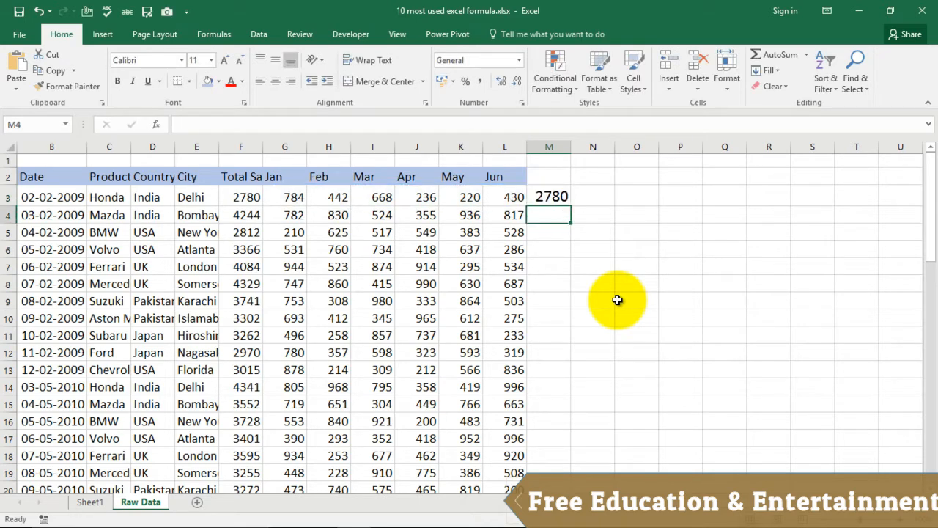
Overwrite M3 with a sum of typed numbers, =sum(5+7+13)
{"action": "left_click", "coordinate": [546, 195]}
{"action": "type", "text": "=su"}
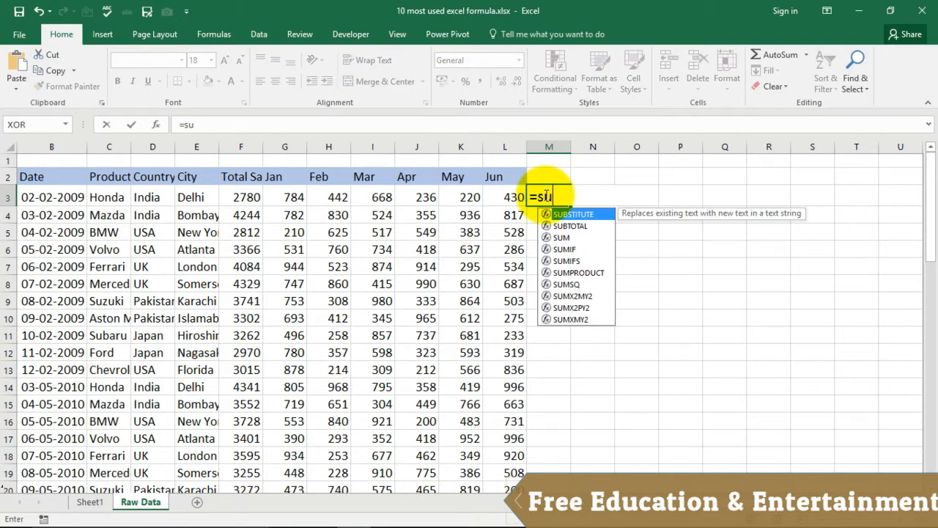
{"action": "type", "text": "m(5+7+13"}
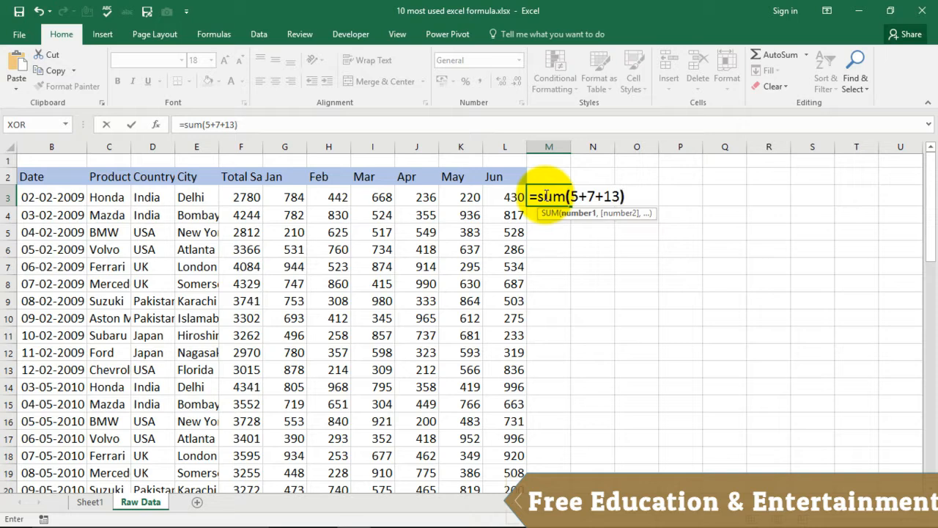
{"action": "key", "text": "Return"}
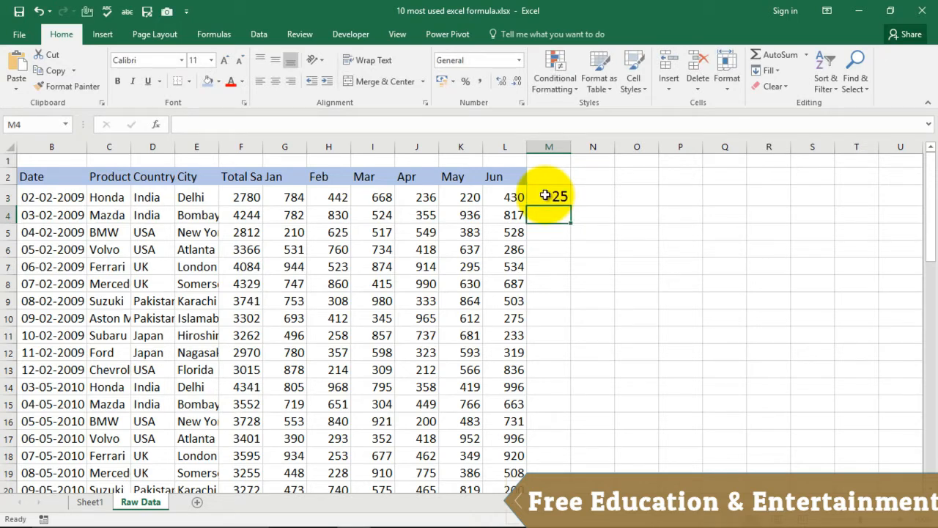
Clear M3 and insert an AutoSum of F3:L3 there, then reselect the cell to view its formula
{"action": "left_click", "coordinate": [546, 195]}
{"action": "key", "text": "Delete"}
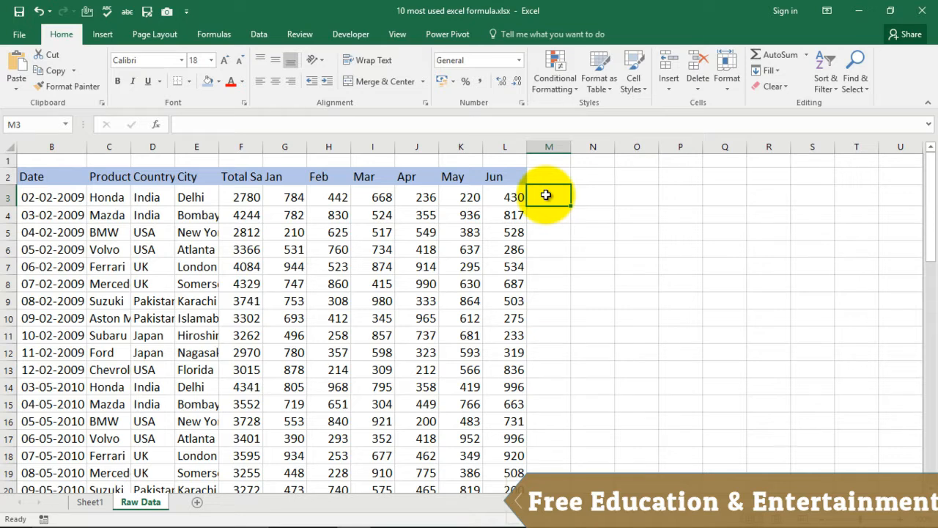
{"action": "key", "text": "alt+equal"}
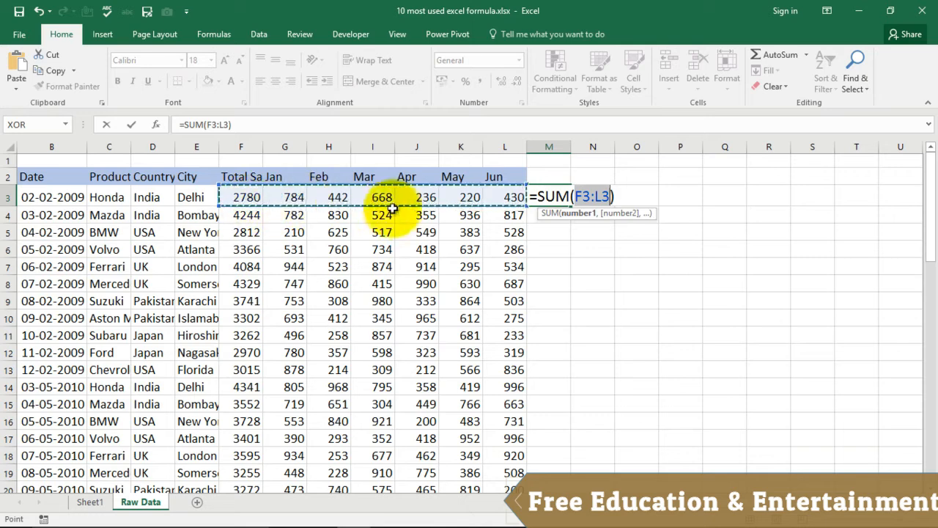
{"action": "key", "text": "Return"}
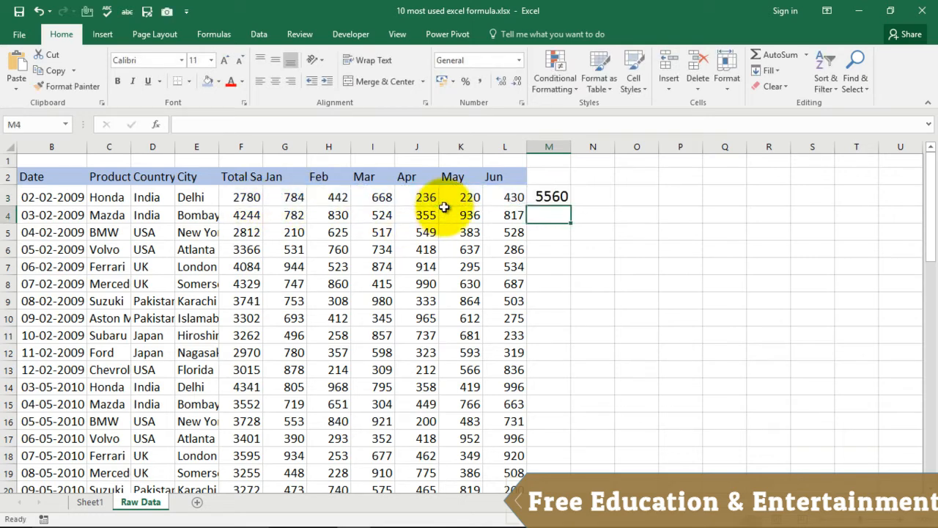
{"action": "left_click", "coordinate": [551, 196]}
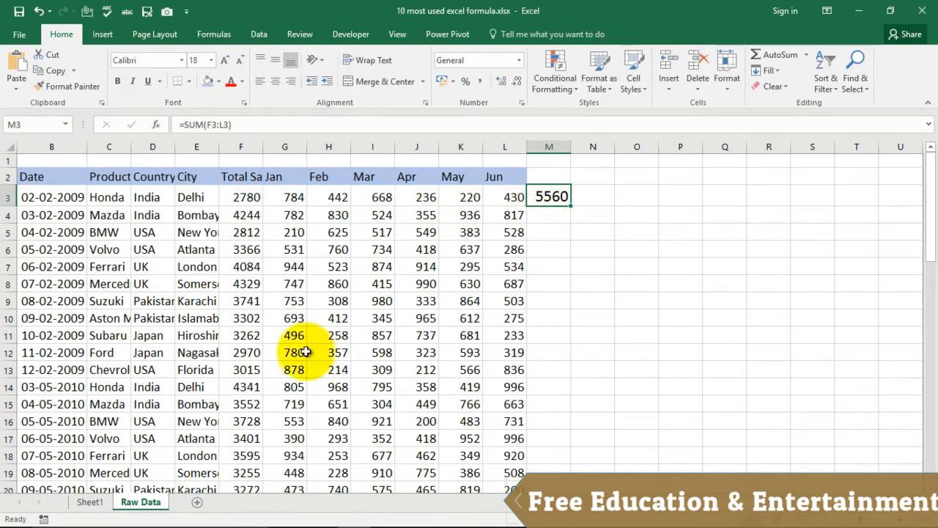
Go to the Average Formula entry in the Sheet1 list and return to the Raw Data sheet
{"action": "left_click", "coordinate": [89, 501]}
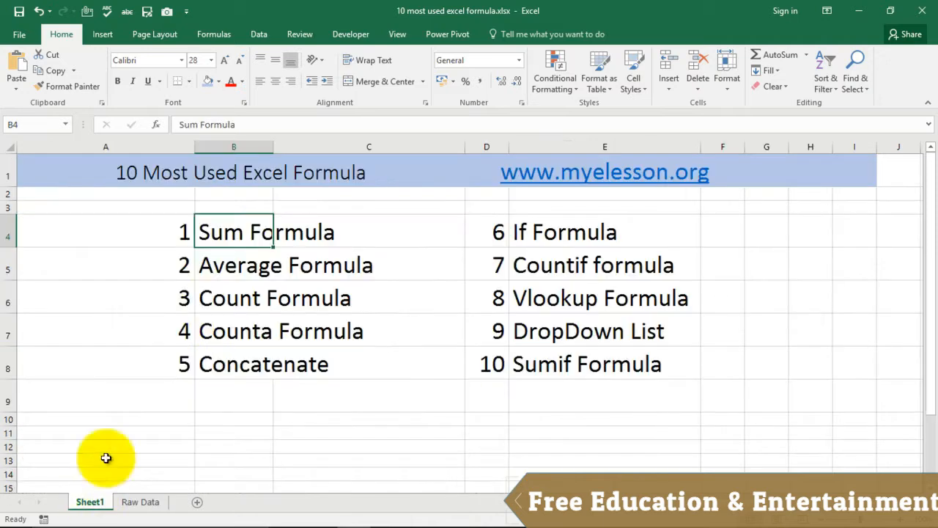
{"action": "left_click", "coordinate": [221, 262]}
{"action": "left_click", "coordinate": [151, 492]}
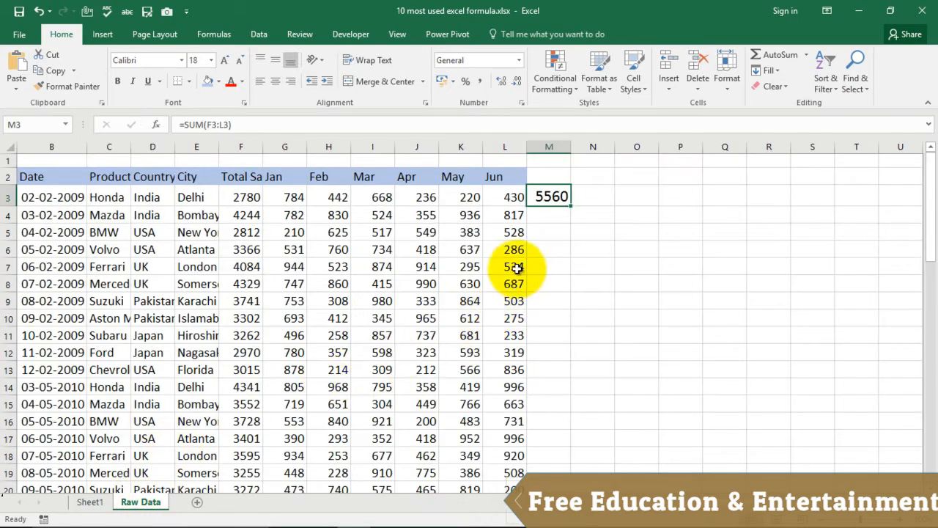
{"action": "left_click", "coordinate": [545, 219]}
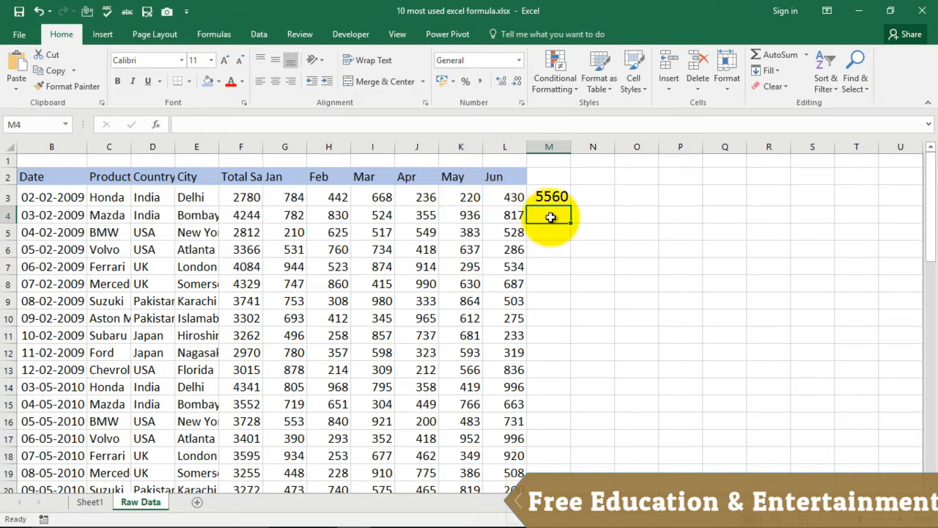
{"action": "type", "text": "="}
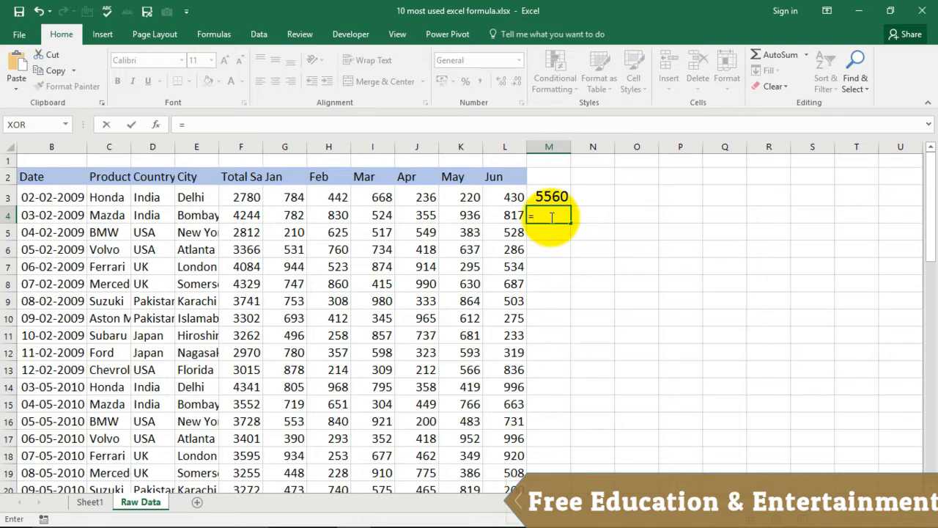
{"action": "key", "text": "Escape"}
Replace the formula in M3 with =AVERAGE(G3,H3,I3,L3) to average the first record's Jan, Feb, Mar and Jun values
{"action": "left_click", "coordinate": [551, 195]}
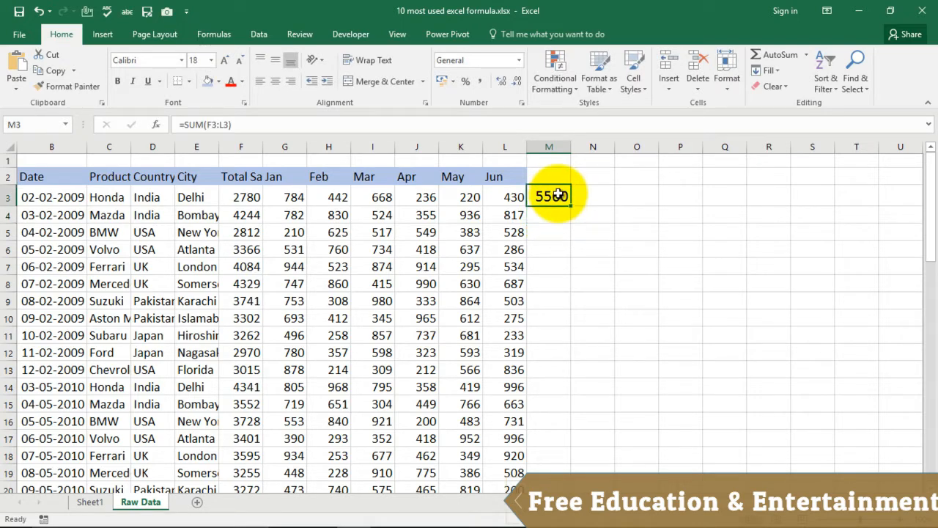
{"action": "key", "text": "Delete"}
{"action": "type", "text": "="}
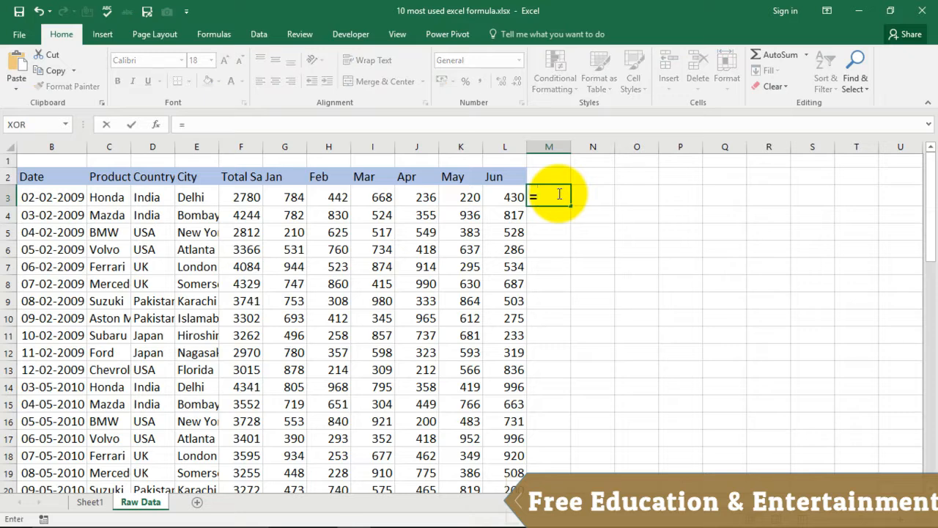
{"action": "type", "text": "ave"}
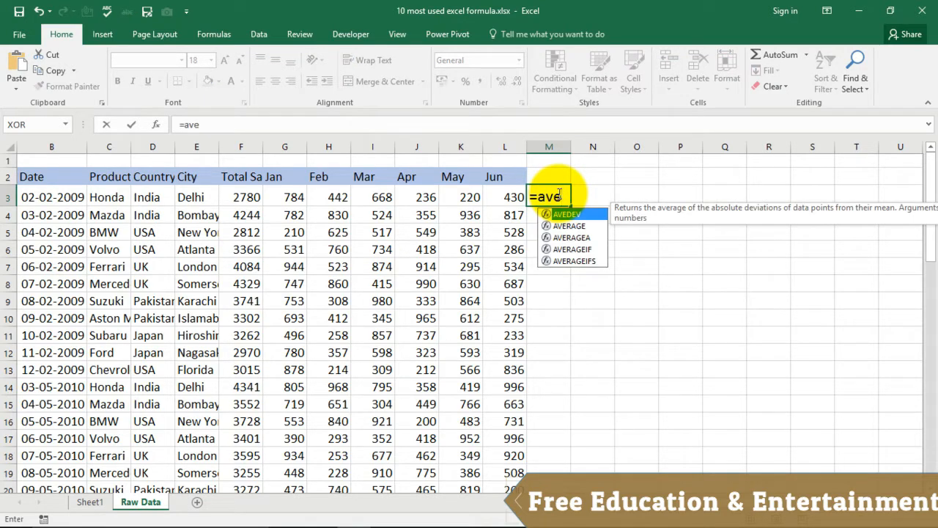
{"action": "type", "text": "rage"}
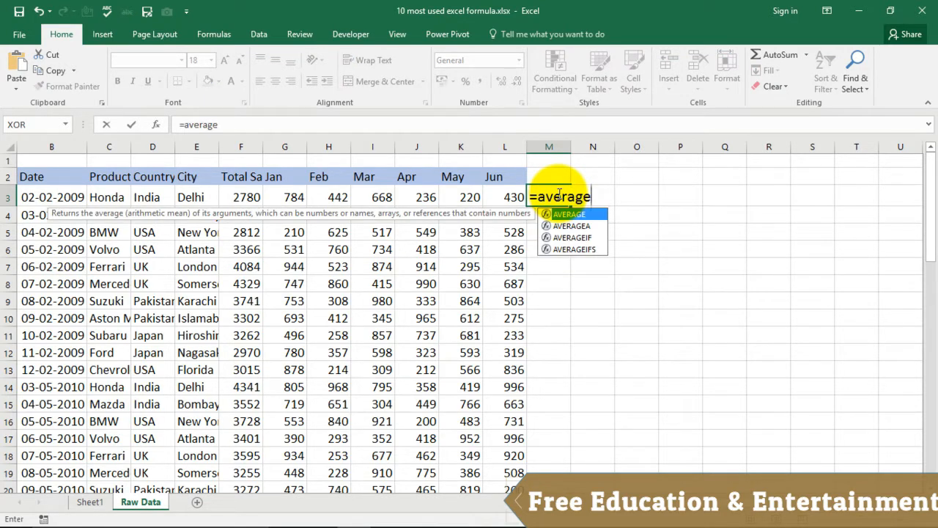
{"action": "key", "text": "Tab"}
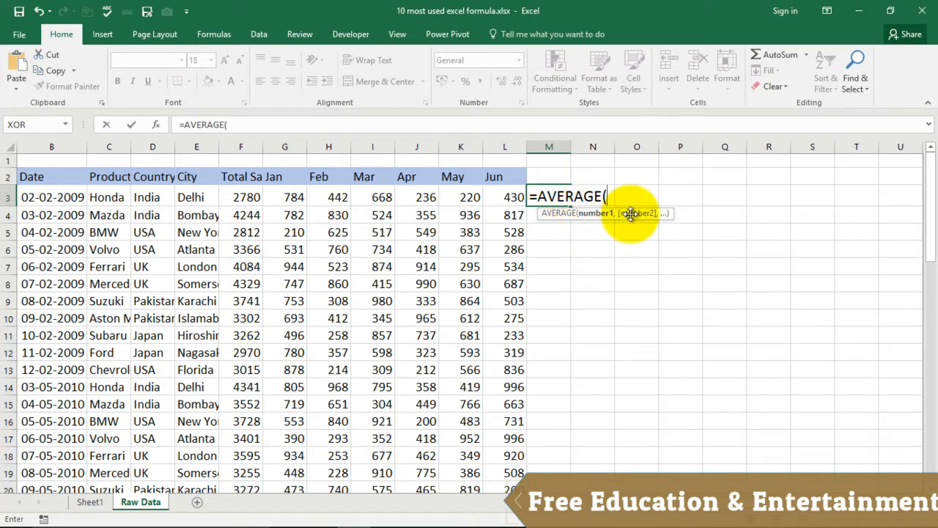
{"action": "left_click", "coordinate": [291, 196]}
{"action": "type", "text": ","}
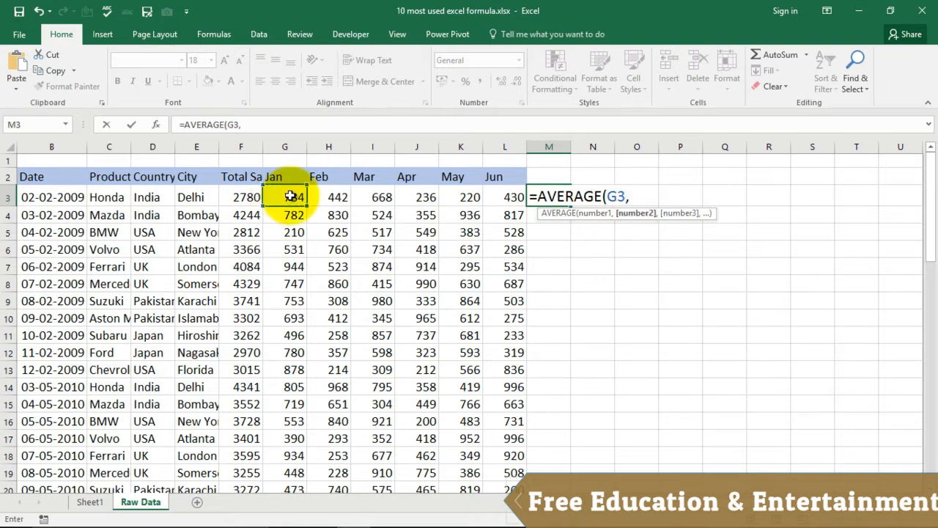
{"action": "left_click", "coordinate": [338, 198]}
{"action": "type", "text": ","}
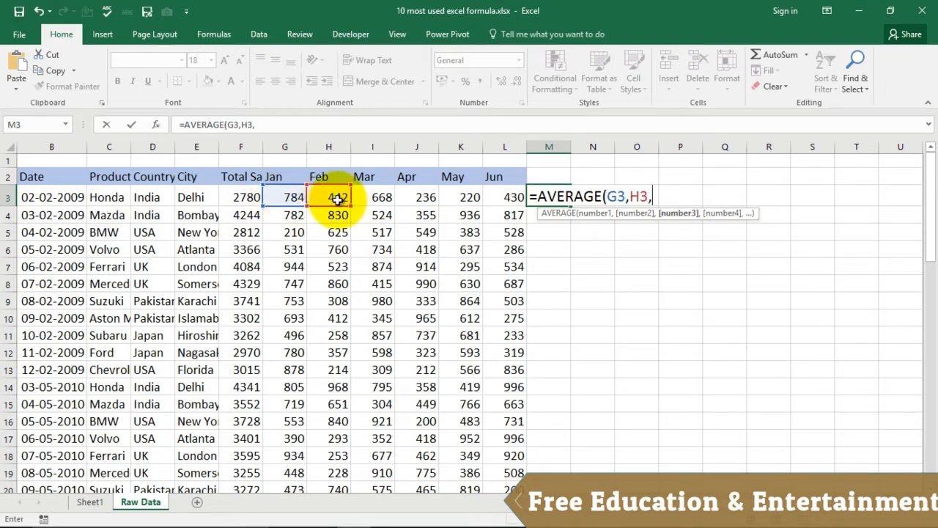
{"action": "left_click", "coordinate": [383, 198]}
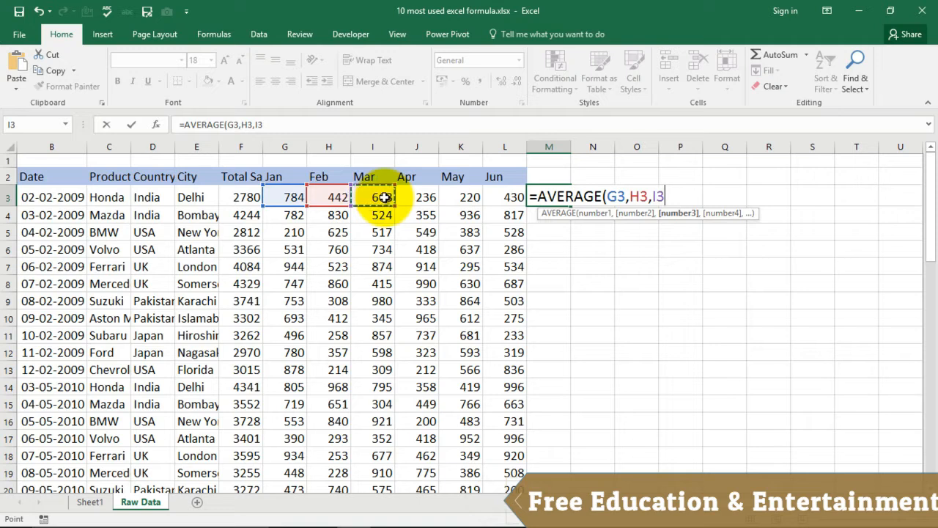
{"action": "type", "text": ","}
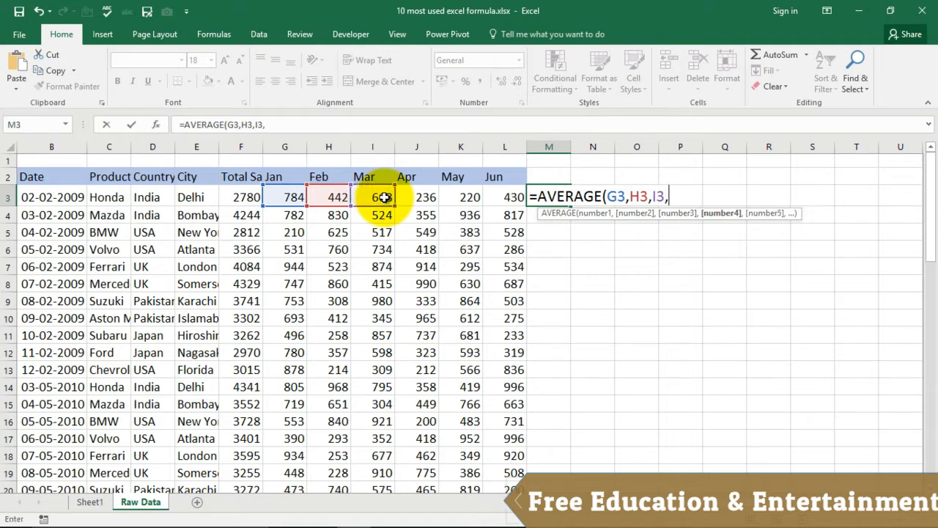
{"action": "left_click", "coordinate": [515, 197]}
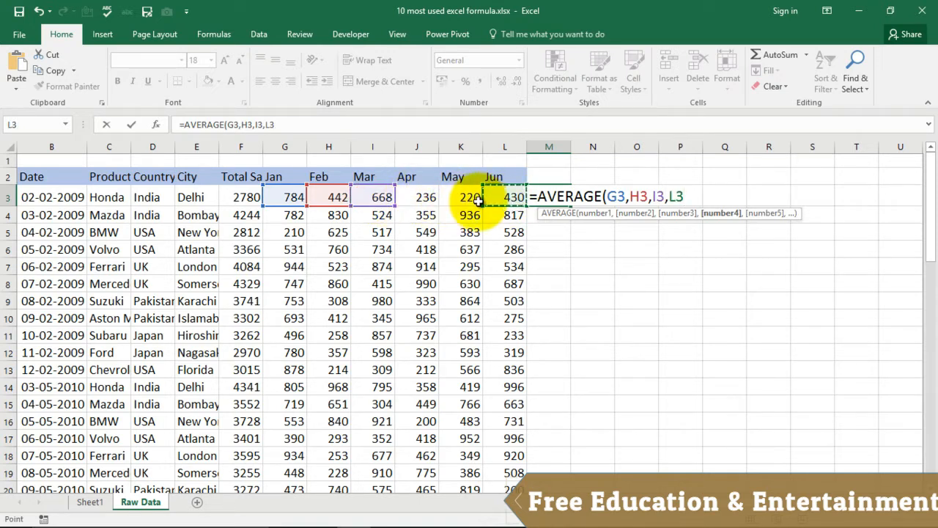
{"action": "type", "text": ")"}
{"action": "key", "text": "Return"}
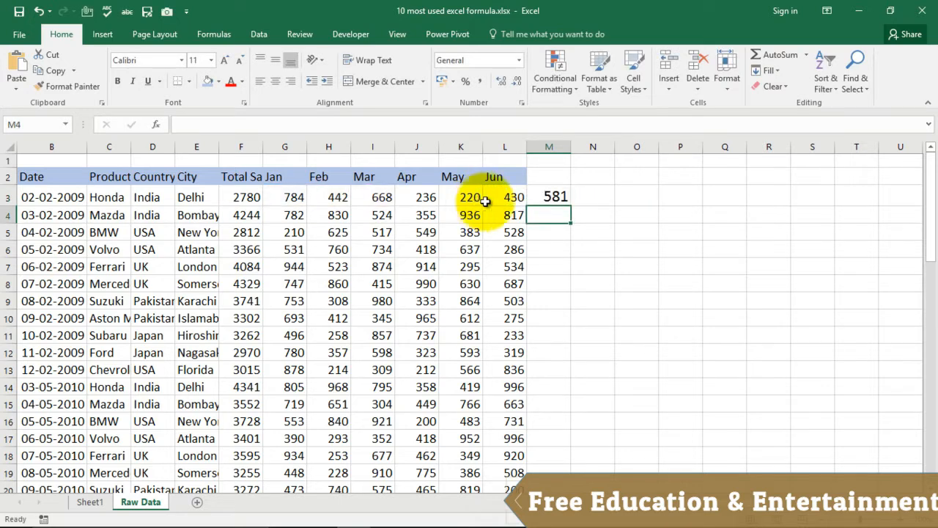
Replace the formula in M3 with =AVERAGE(G3:L3), and select G3:L3 to review the averaged range
{"action": "left_click", "coordinate": [560, 197]}
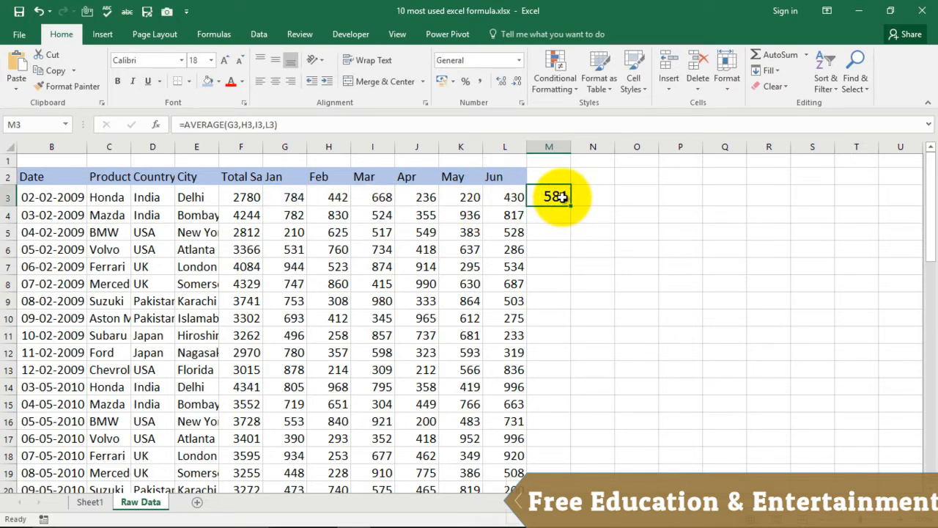
{"action": "key", "text": "Delete"}
{"action": "type", "text": "=s"}
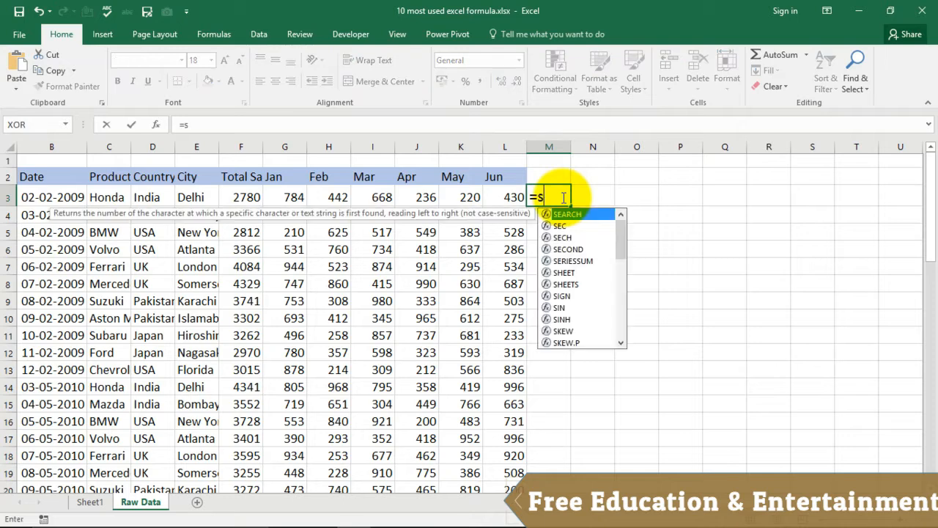
{"action": "key", "text": "BackSpace"}
{"action": "type", "text": "ave"}
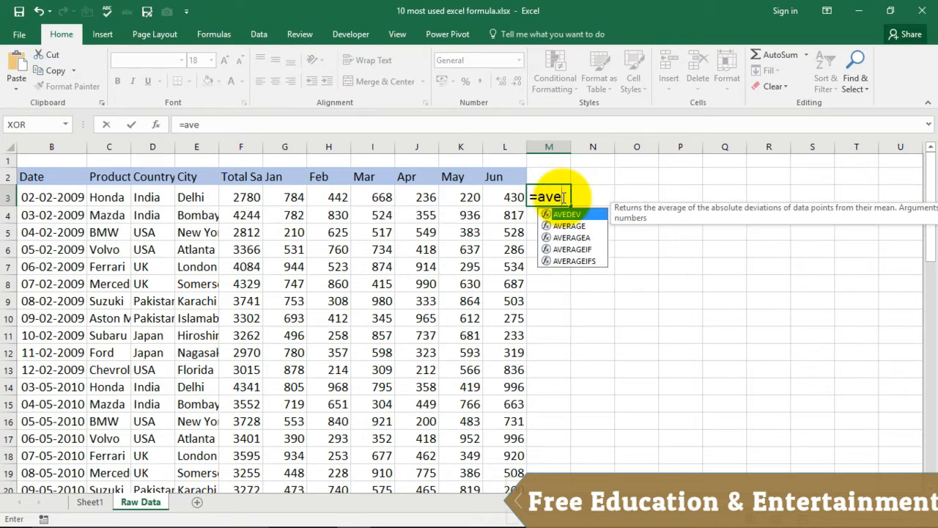
{"action": "key", "text": "Down"}
{"action": "key", "text": "Tab"}
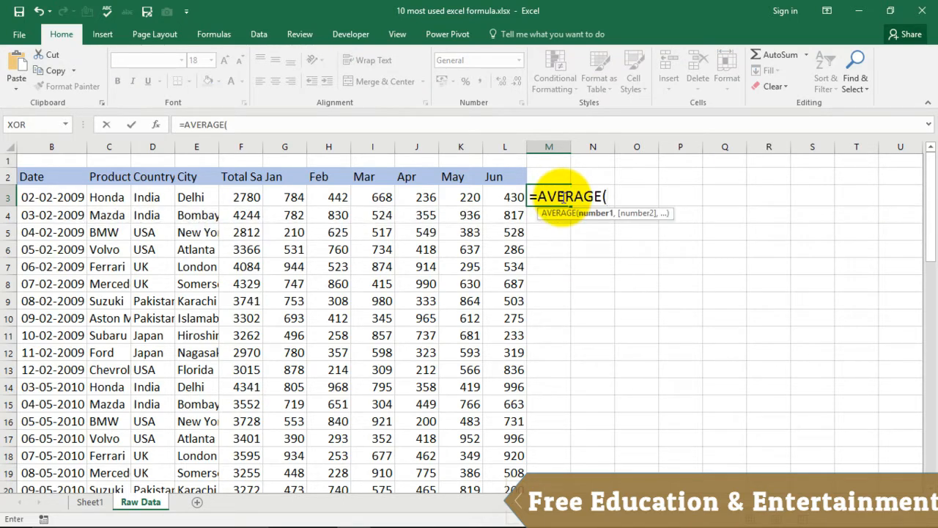
{"action": "left_click_drag", "start_coordinate": [290, 198], "coordinate": [509, 198]}
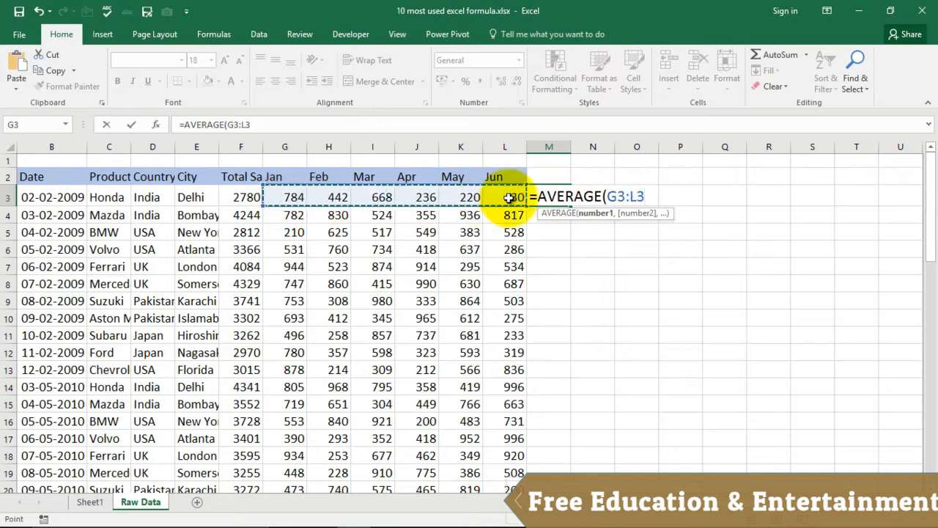
{"action": "type", "text": ")"}
{"action": "key", "text": "Return"}
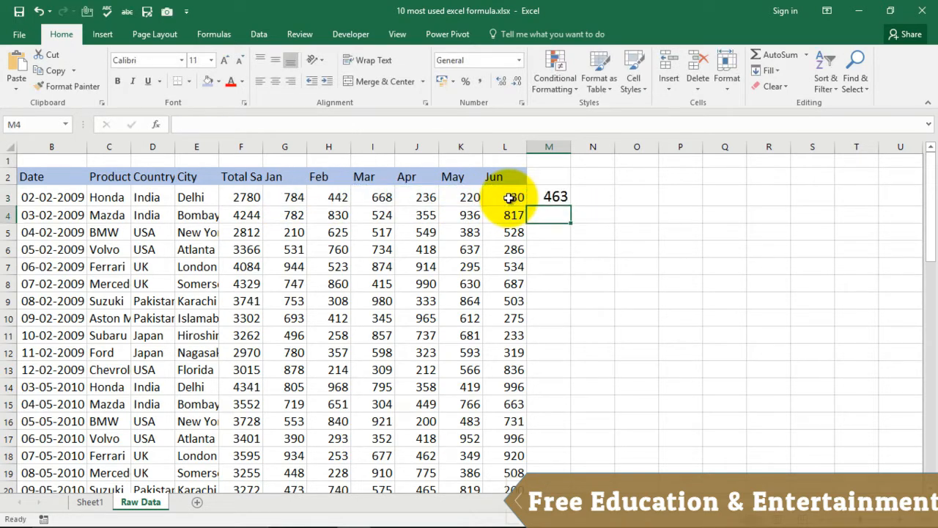
{"action": "left_click", "coordinate": [549, 196]}
{"action": "left_click", "coordinate": [290, 197]}
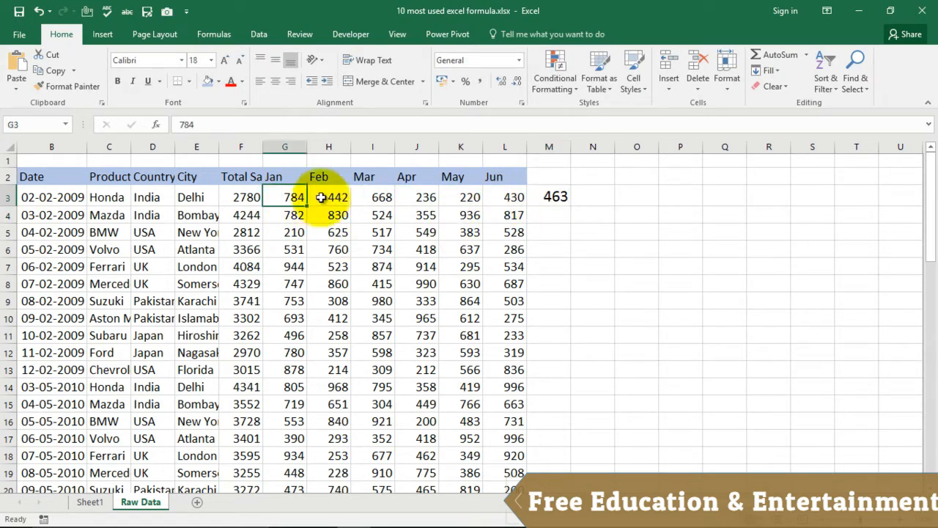
{"action": "left_click_drag", "start_coordinate": [321, 197], "coordinate": [513, 197]}
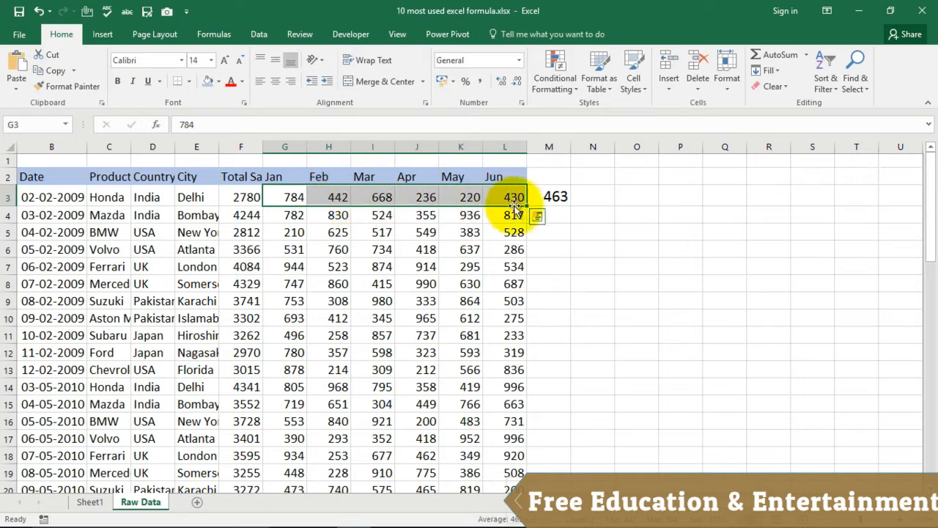
{"action": "left_click", "coordinate": [570, 233]}
Overwrite M3 with an average of typed numbers, =AVERAGE(784,442,668), and select G3:I3 to compare the source values
{"action": "left_click", "coordinate": [557, 195]}
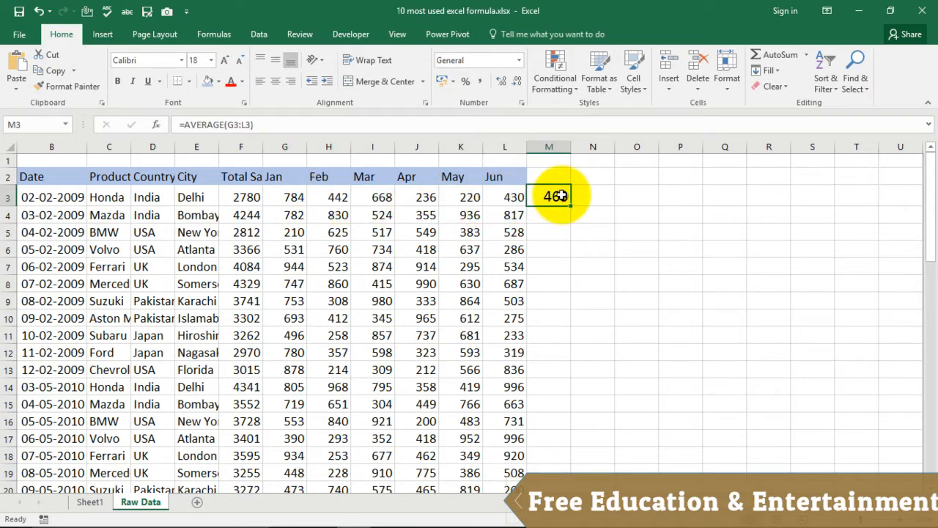
{"action": "key", "text": "Delete"}
{"action": "type", "text": "="}
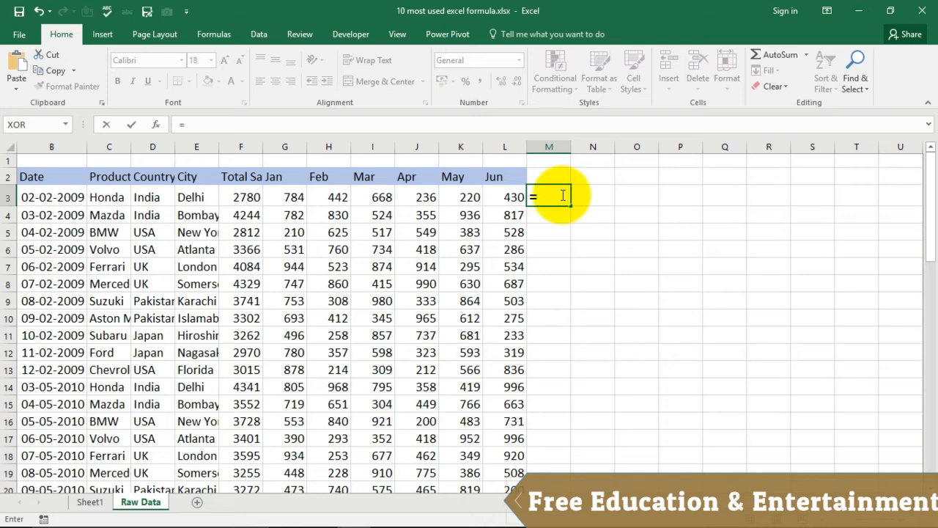
{"action": "type", "text": "ave"}
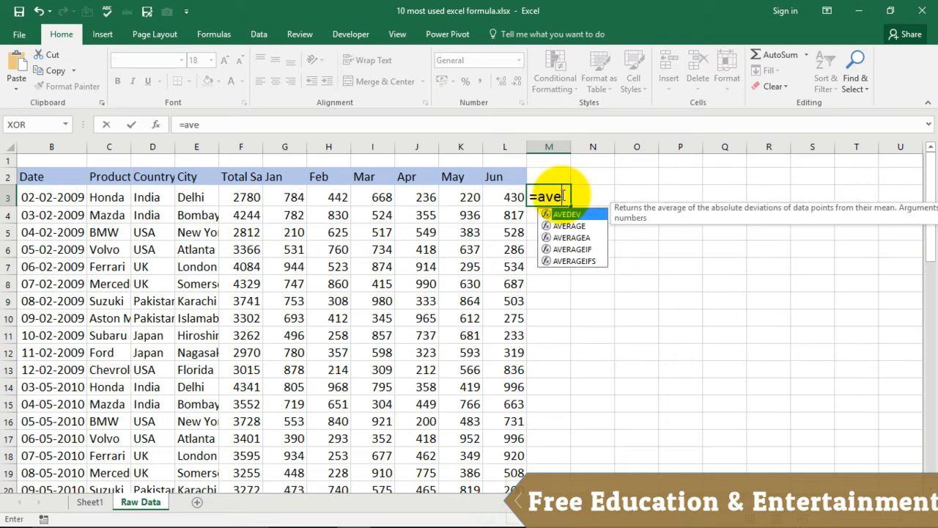
{"action": "key", "text": "Down"}
{"action": "key", "text": "Tab"}
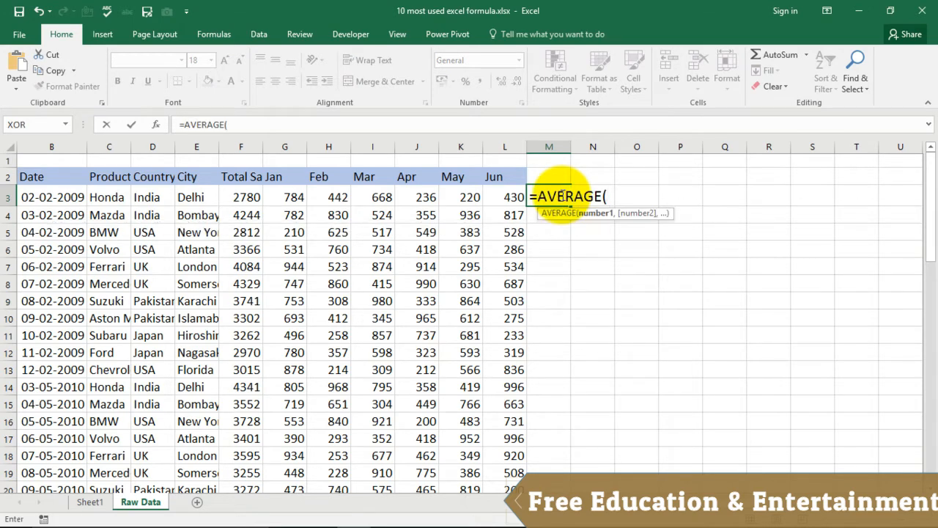
{"action": "type", "text": "784,7"}
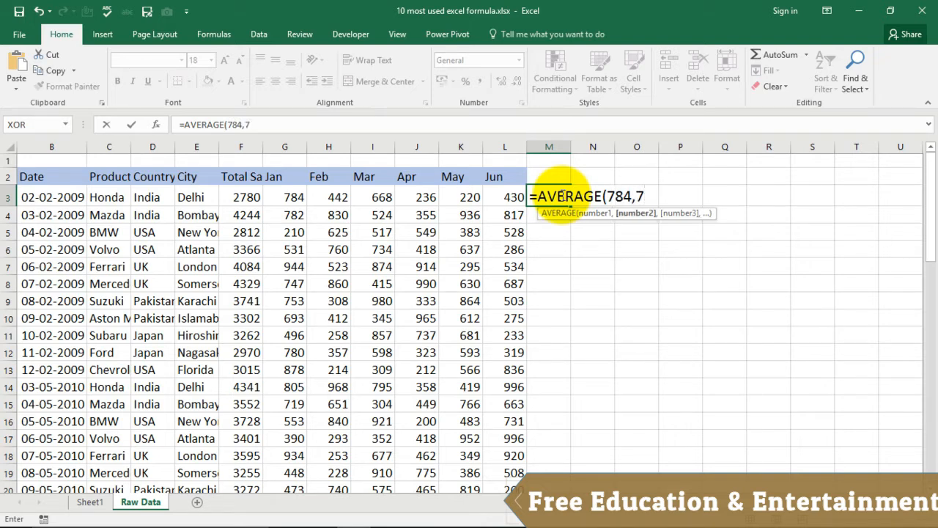
{"action": "key", "text": "BackSpace"}
{"action": "type", "text": "442,"}
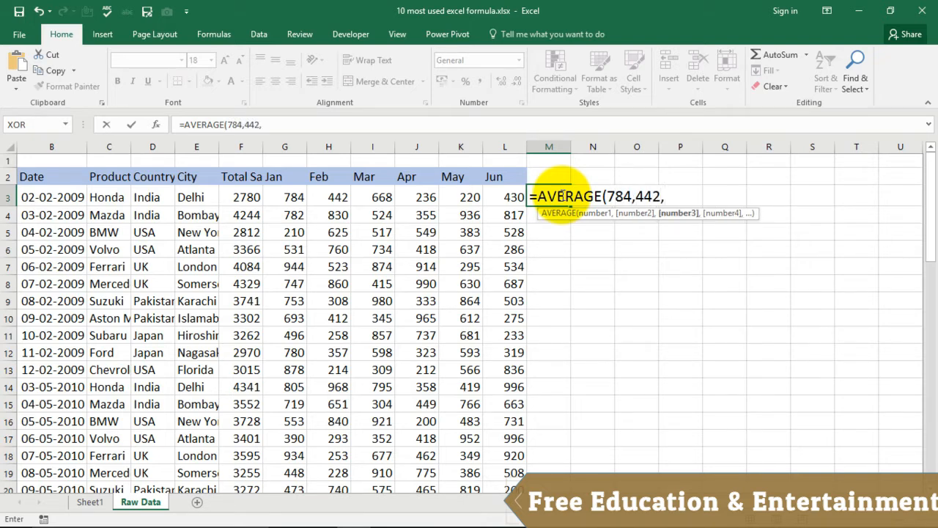
{"action": "type", "text": "668"}
{"action": "key", "text": "Return"}
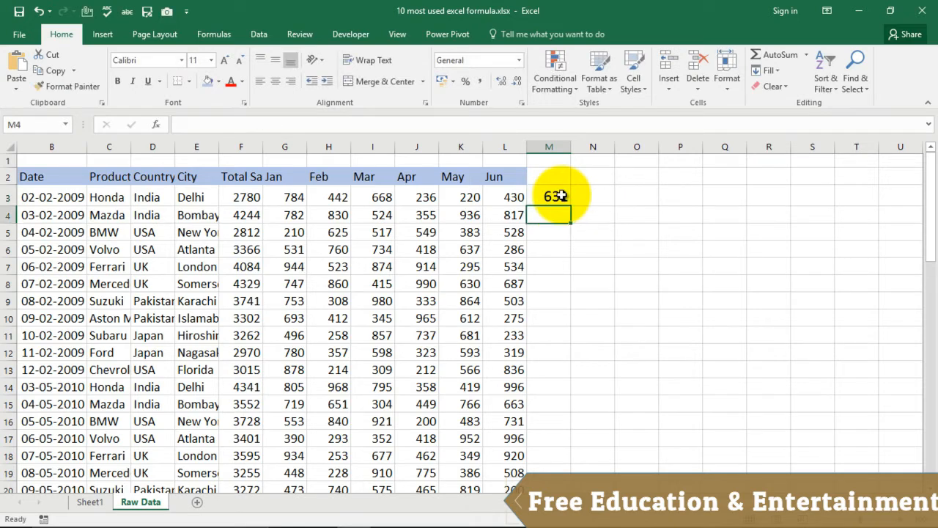
{"action": "left_click_drag", "start_coordinate": [293, 198], "coordinate": [373, 199]}
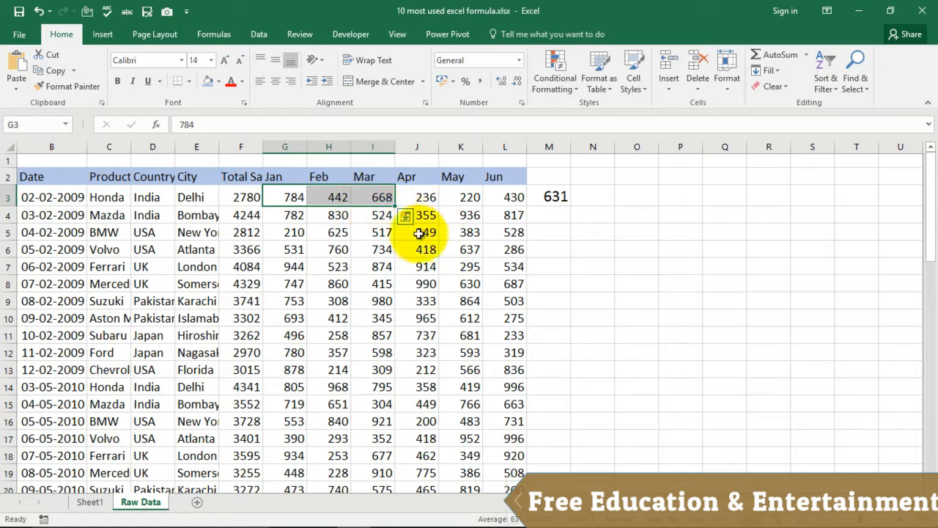
Clear M3, go to the Count Formula entry in the Sheet1 list and return to the Raw Data sheet
{"action": "left_click", "coordinate": [551, 197]}
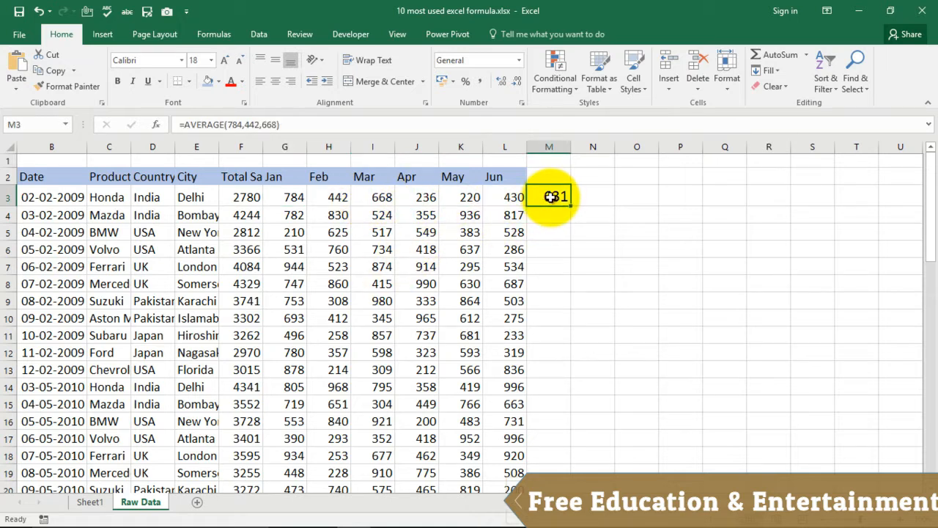
{"action": "key", "text": "Delete"}
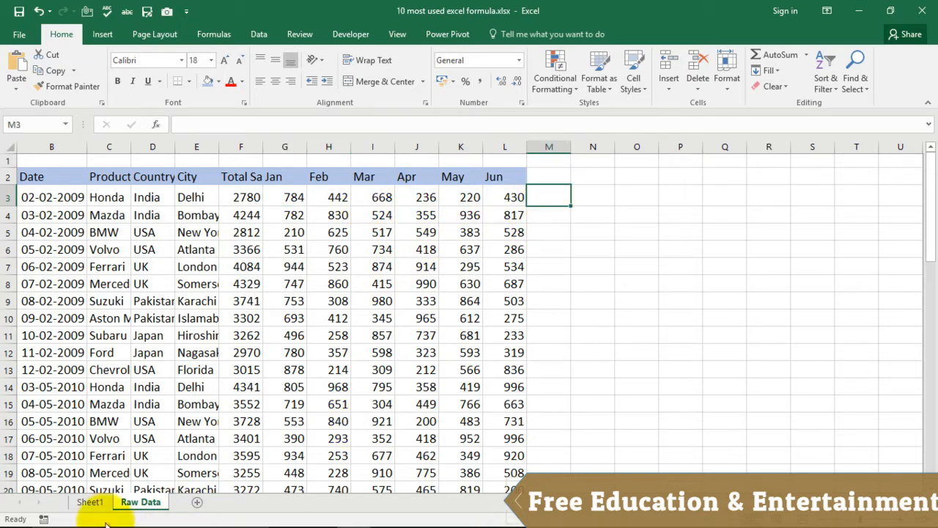
{"action": "left_click", "coordinate": [90, 502]}
{"action": "left_click", "coordinate": [223, 301]}
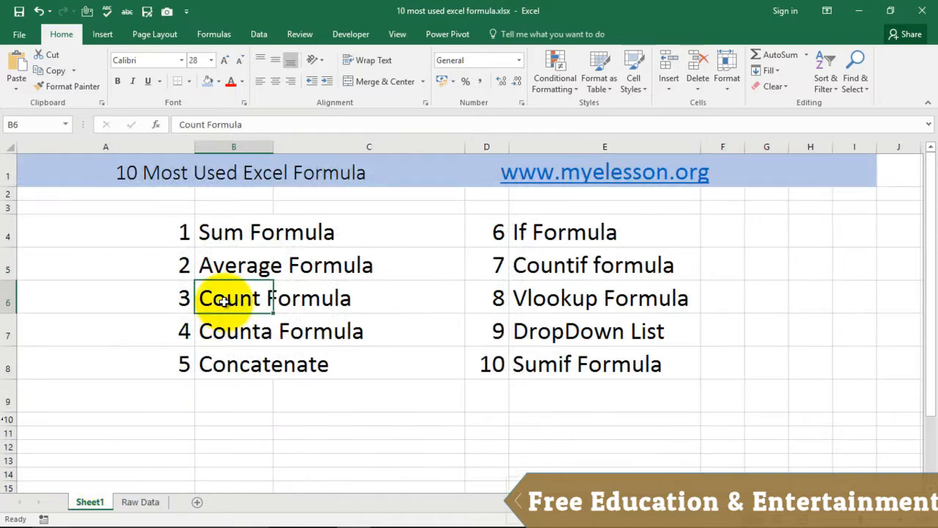
{"action": "left_click", "coordinate": [140, 502]}
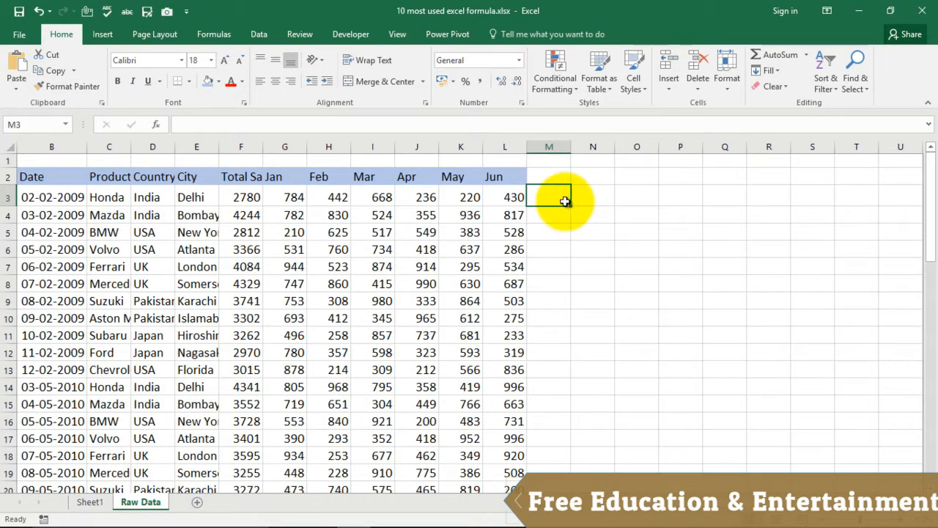
Enter =COUNT(B3:L3) in M3 to count the numeric cells of the first record, and reselect M3 to review the formula
{"action": "type", "text": "="}
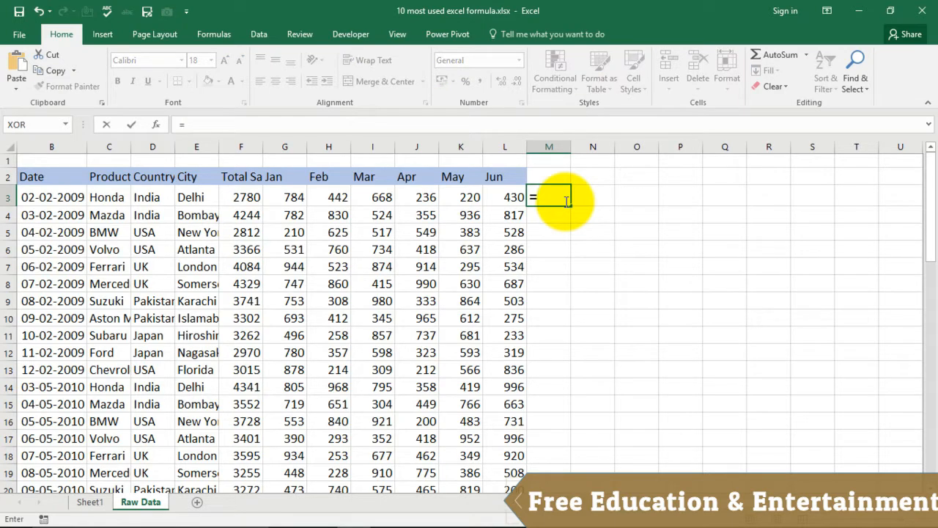
{"action": "type", "text": "count"}
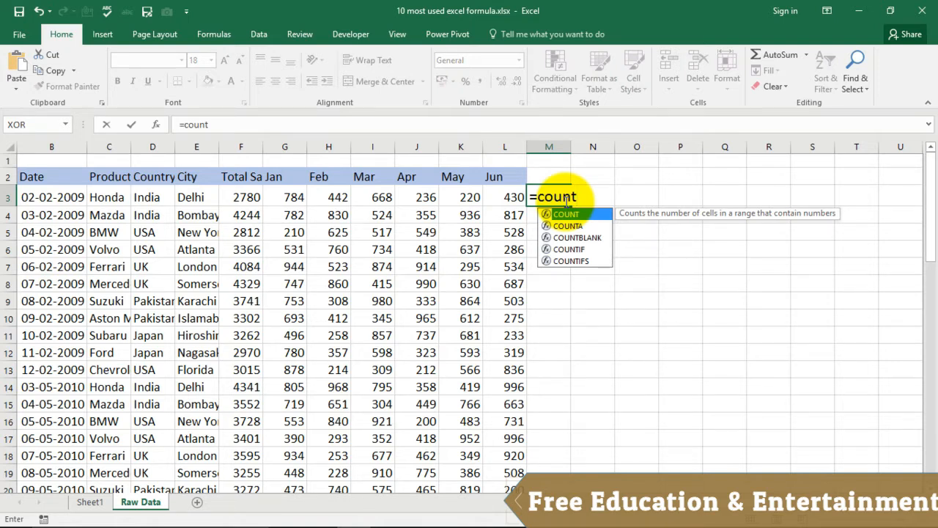
{"action": "type", "text": "("}
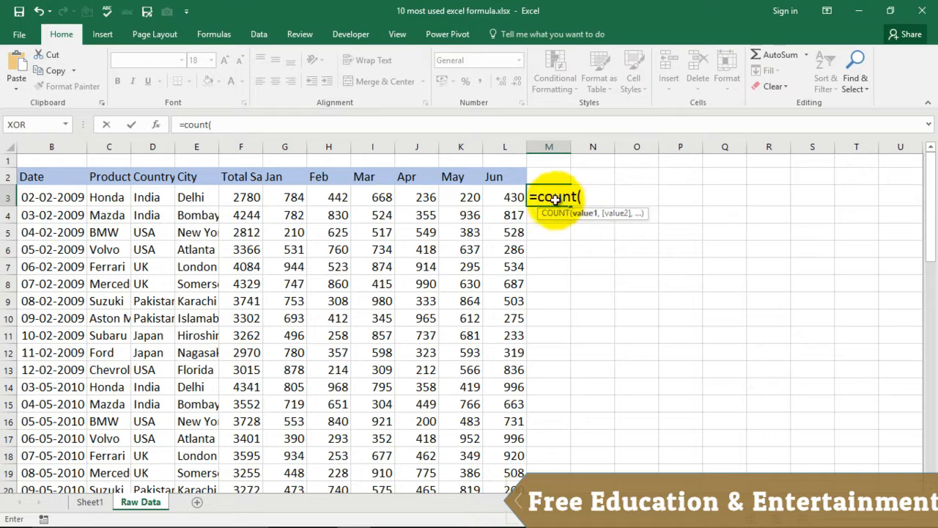
{"action": "left_click_drag", "start_coordinate": [32, 199], "coordinate": [499, 200]}
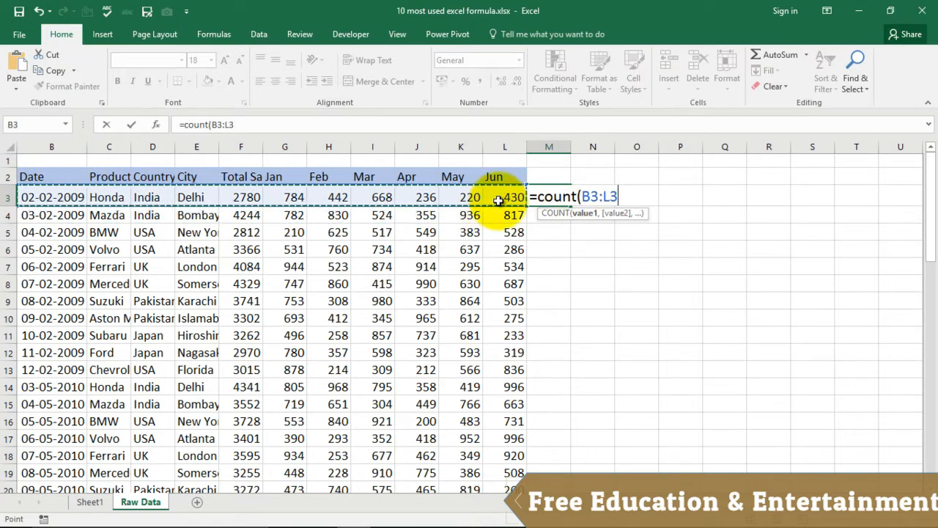
{"action": "key", "text": "Return"}
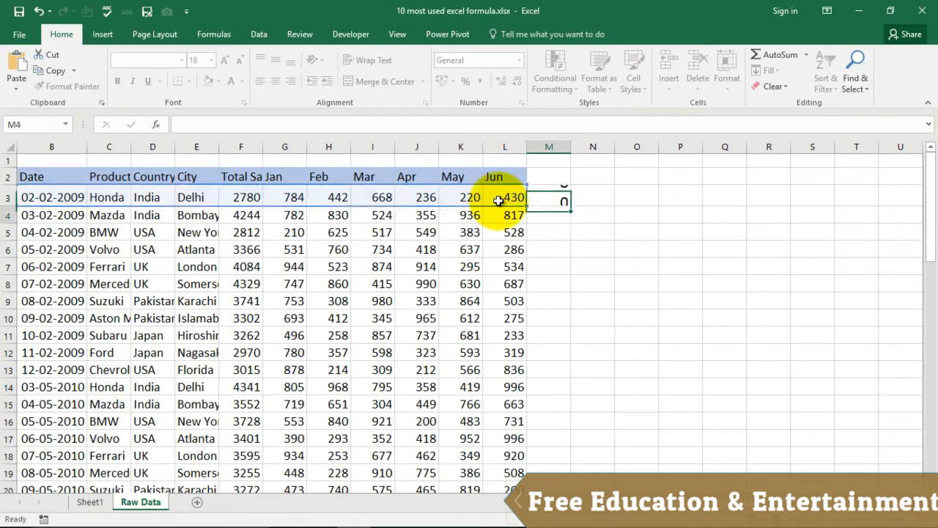
{"action": "left_click", "coordinate": [551, 194]}
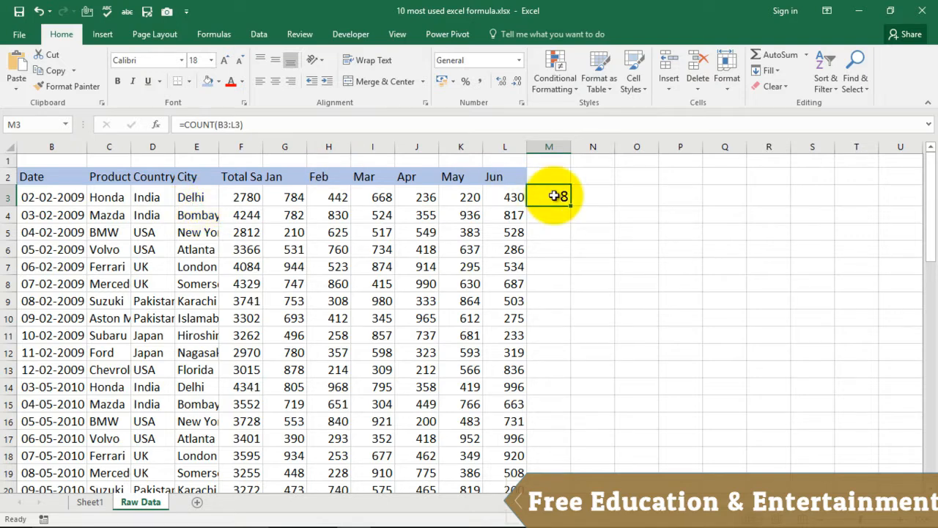
Replace the first record's Jun value in L3 with the text A, check the count in M3, and undo the replacement
{"action": "left_click", "coordinate": [508, 200]}
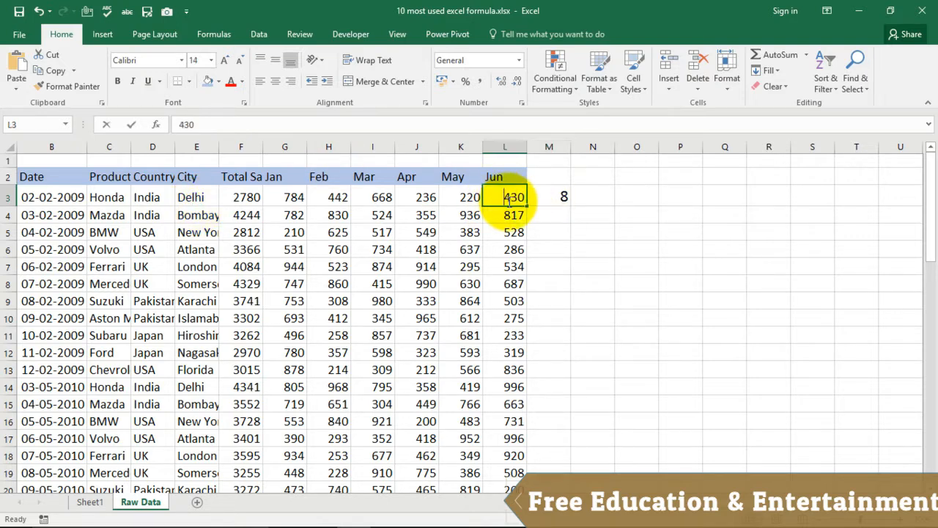
{"action": "type", "text": "A"}
{"action": "key", "text": "Return"}
{"action": "left_click", "coordinate": [552, 196]}
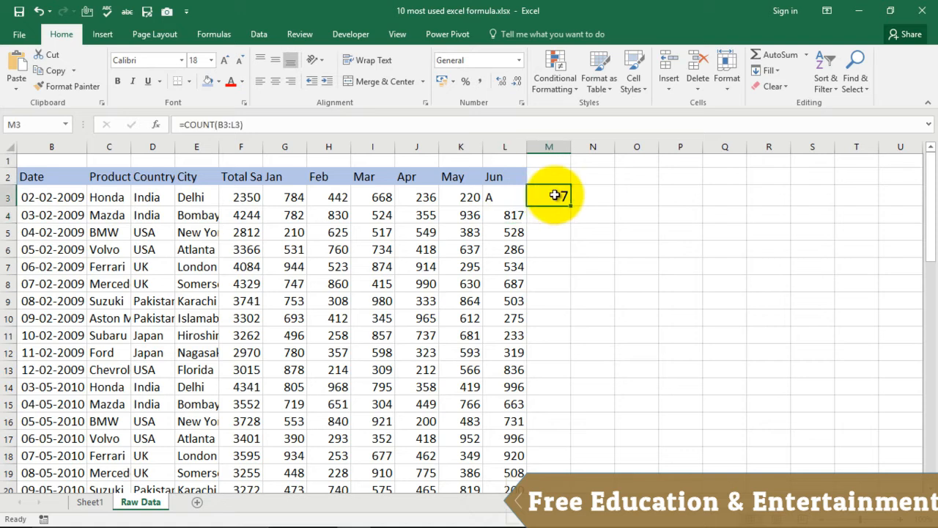
{"action": "key", "text": "ctrl+z"}
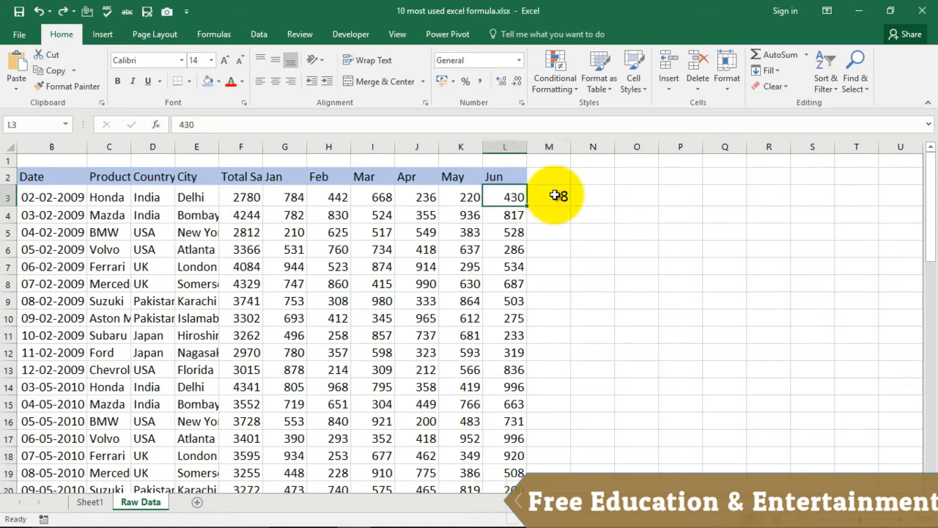
{"action": "left_click", "coordinate": [586, 216]}
{"action": "left_click", "coordinate": [554, 195]}
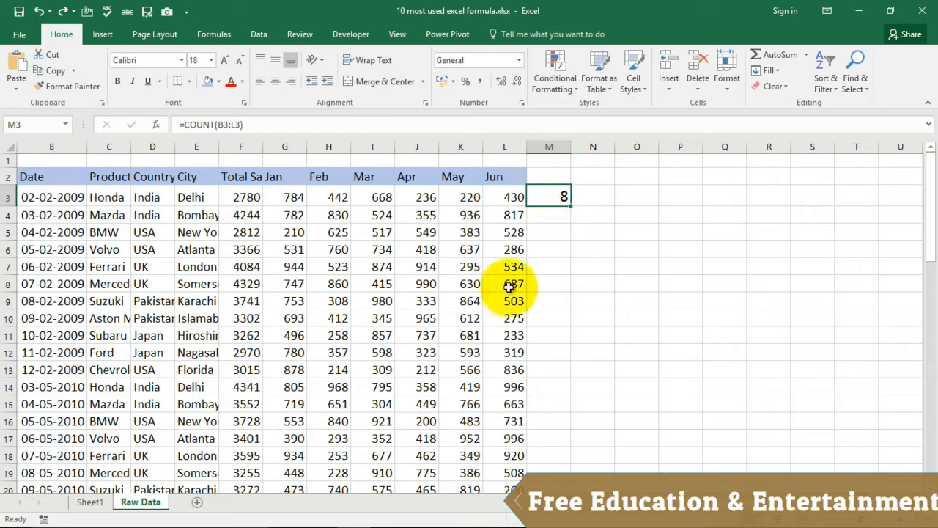
Go to the Counta Formula entry in the Sheet1 list and return to the Raw Data sheet
{"action": "left_click", "coordinate": [90, 502]}
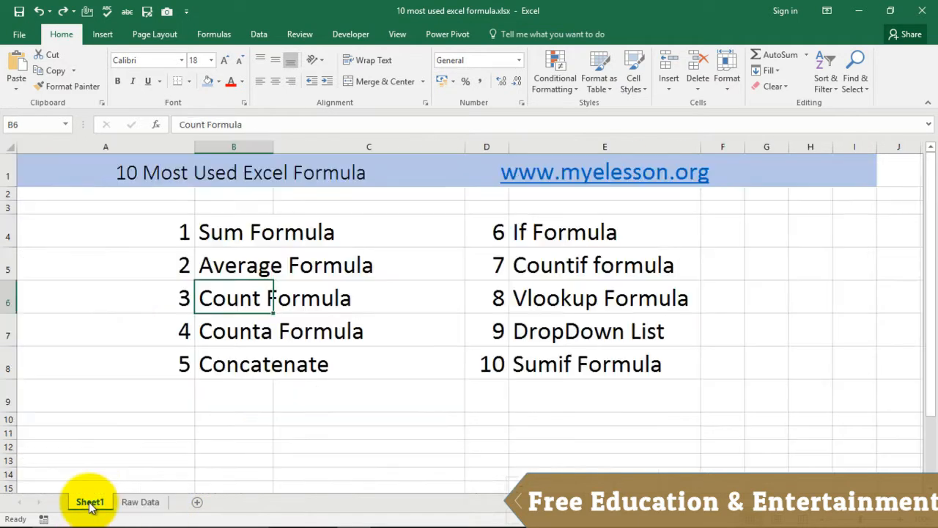
{"action": "left_click", "coordinate": [220, 334]}
{"action": "left_click", "coordinate": [141, 502]}
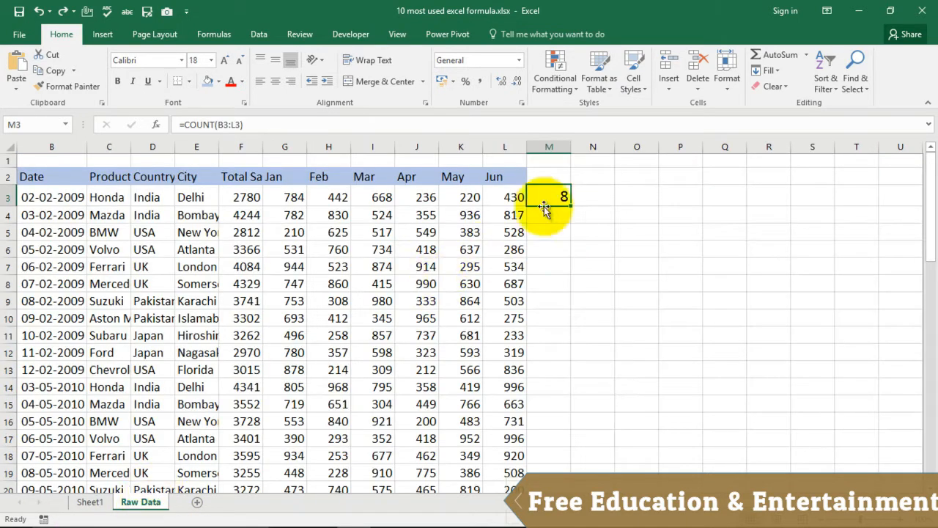
Replace the formula in M3 with =COUNTA(B3:L3) to count the first record's non-empty cells, and select B3:L3 to review the range
{"action": "type", "text": "=co"}
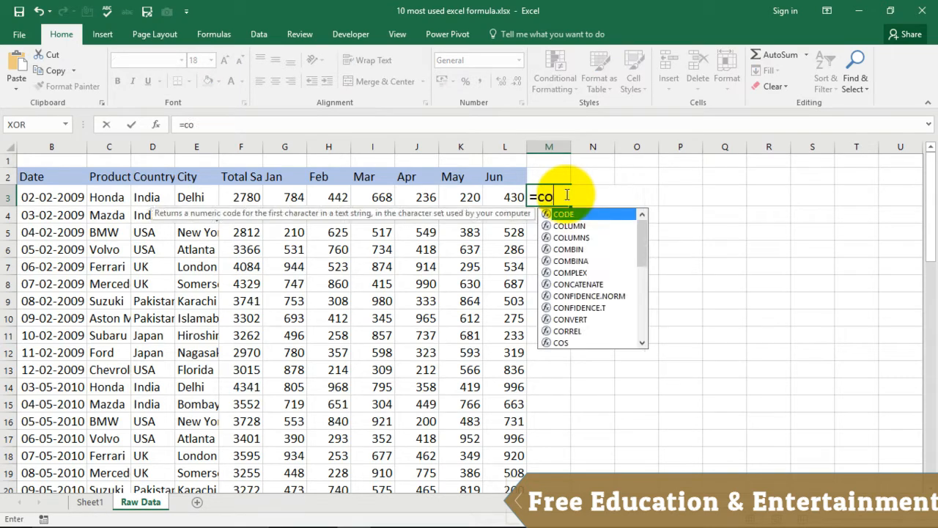
{"action": "type", "text": "unta"}
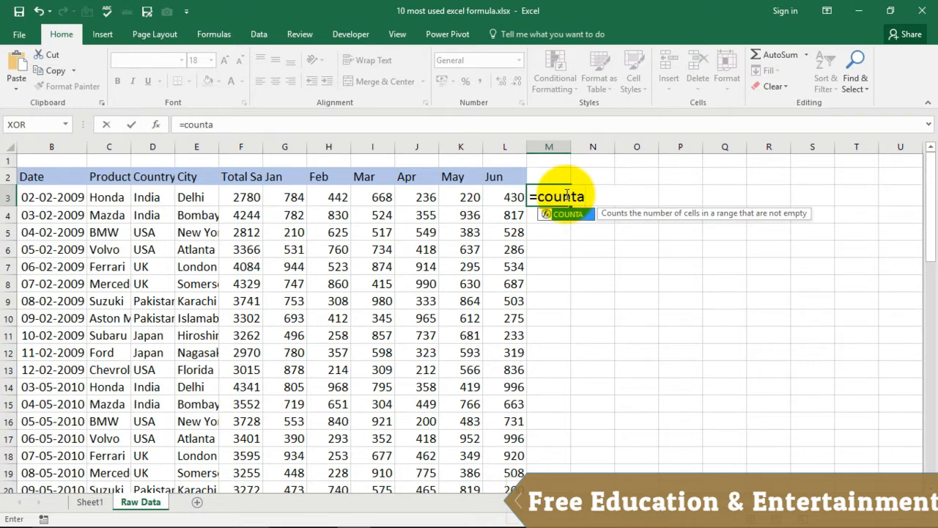
{"action": "key", "text": "Tab"}
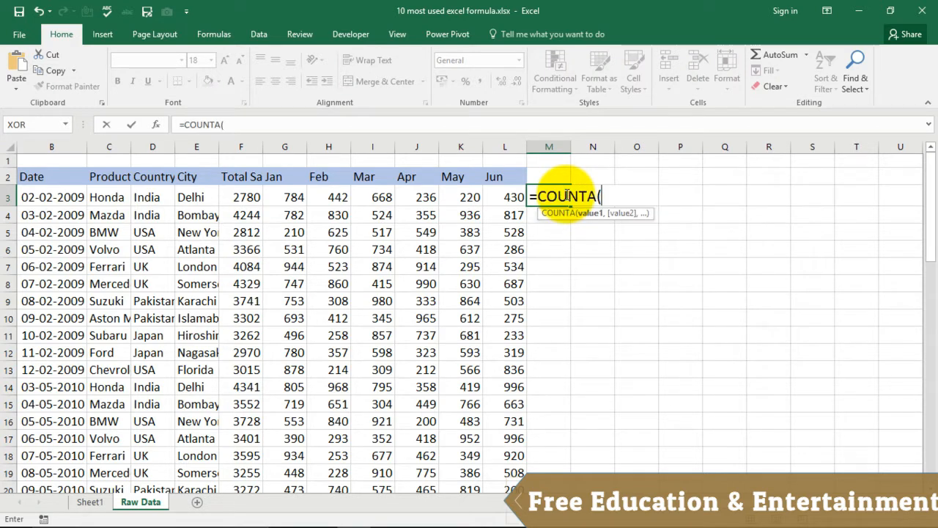
{"action": "left_click_drag", "start_coordinate": [29, 192], "coordinate": [504, 198]}
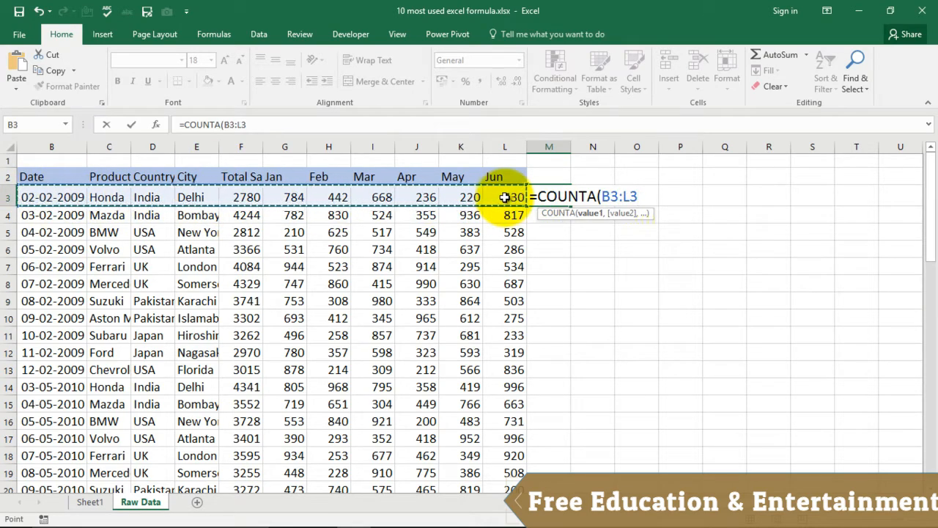
{"action": "type", "text": ")"}
{"action": "key", "text": "Return"}
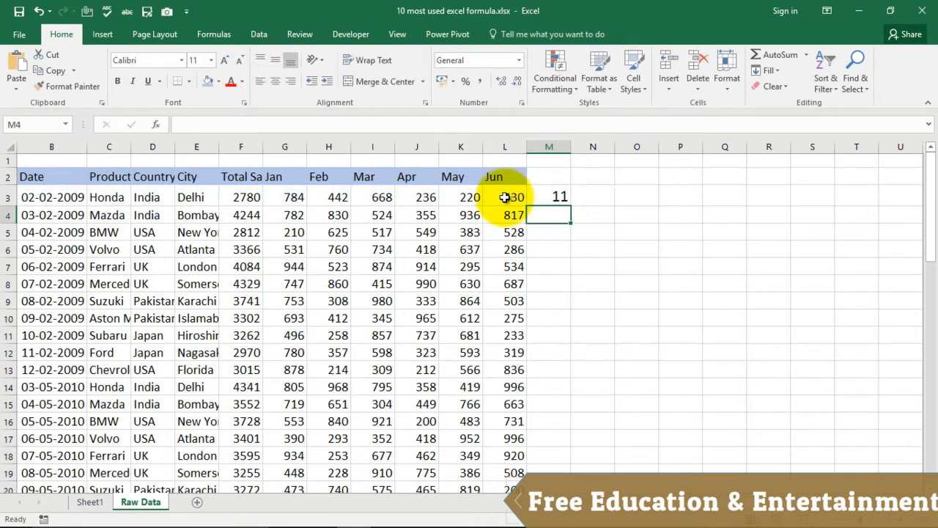
{"action": "left_click", "coordinate": [544, 197]}
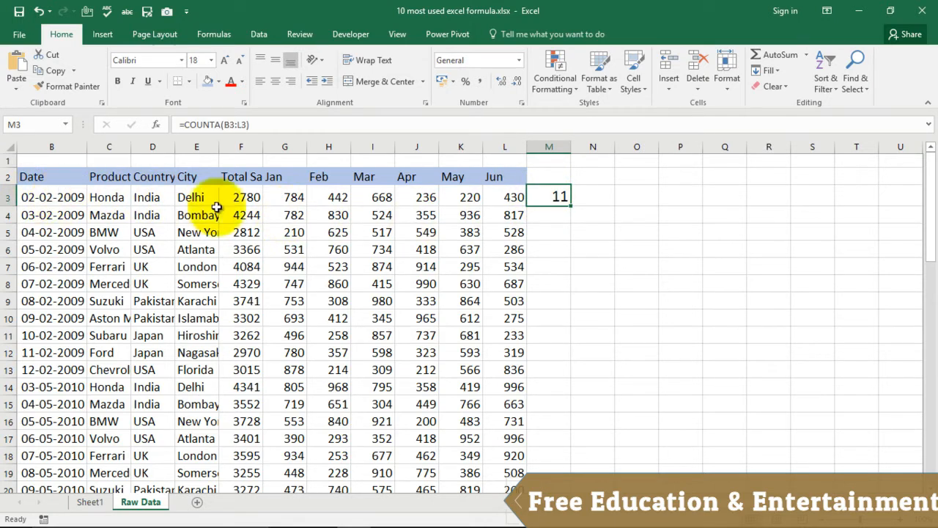
{"action": "left_click_drag", "start_coordinate": [516, 197], "coordinate": [32, 194]}
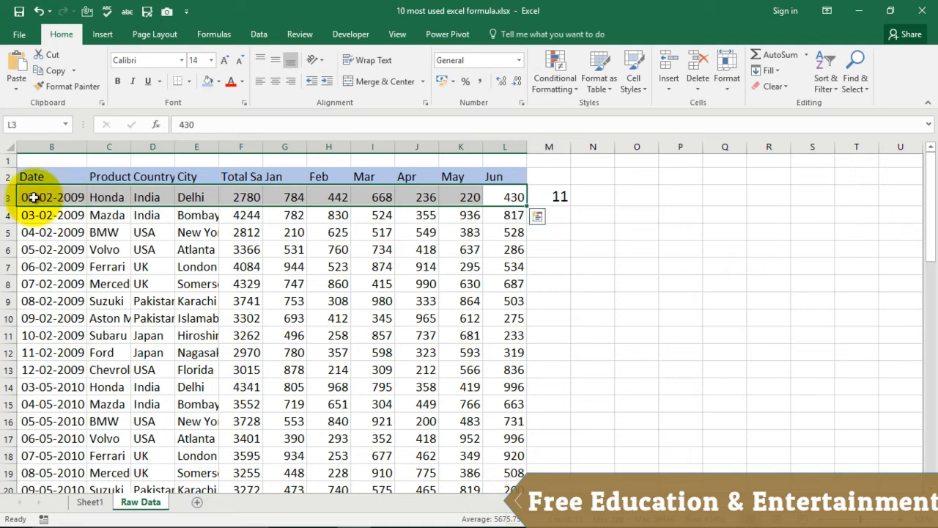
{"action": "left_click", "coordinate": [591, 233]}
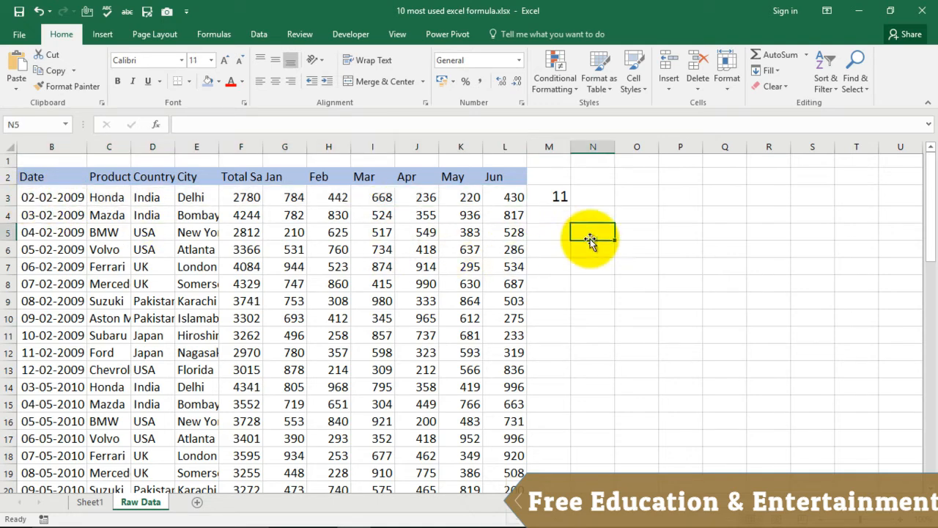
Clear the first record's Mar value in I3, check the COUNTA result in M3, and undo the deletion
{"action": "left_click", "coordinate": [381, 198]}
{"action": "key", "text": "Delete"}
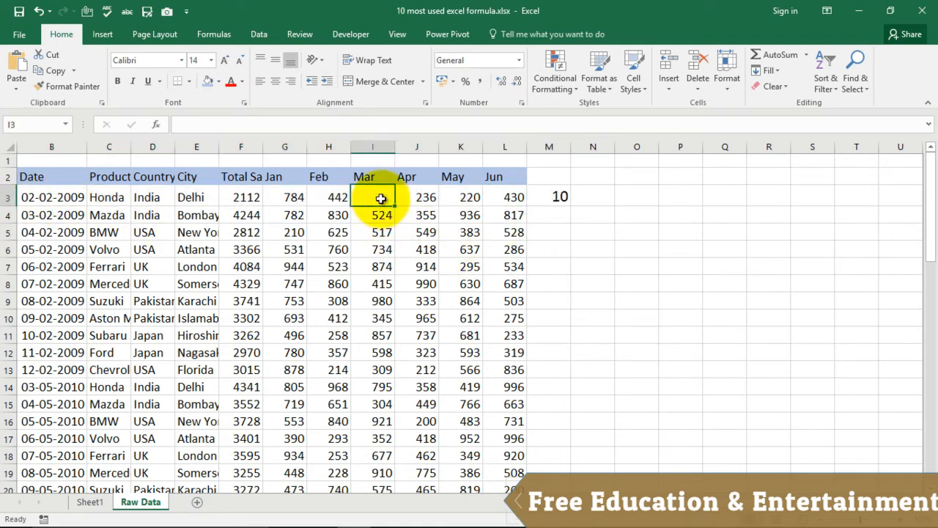
{"action": "left_click", "coordinate": [505, 249]}
{"action": "left_click", "coordinate": [558, 199]}
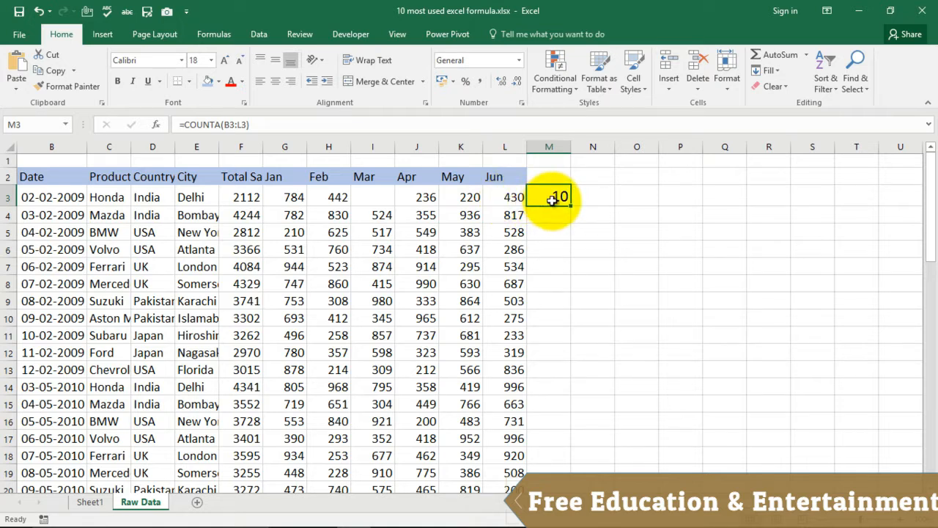
{"action": "key", "text": "ctrl+z"}
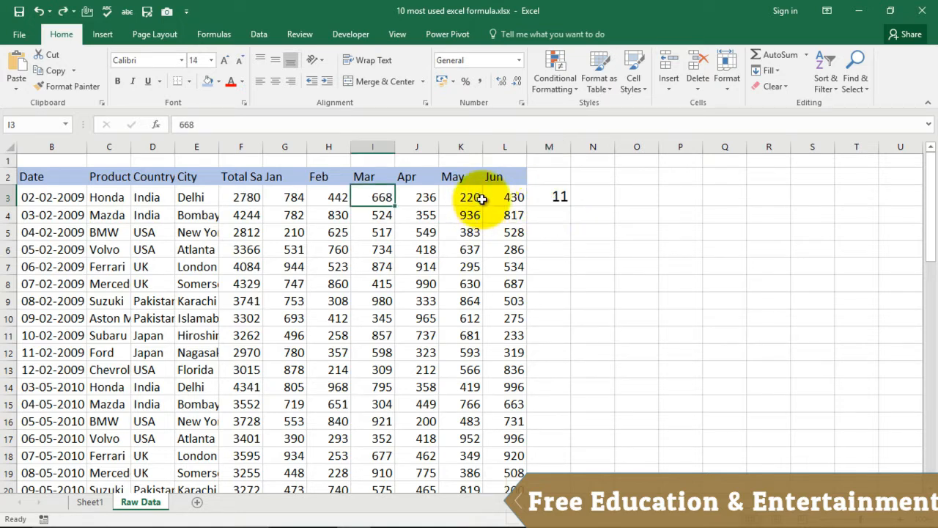
{"action": "left_click", "coordinate": [551, 233]}
Clear M3, go to the Concatenate entry in the Sheet1 list and return to the Raw Data sheet
{"action": "left_click", "coordinate": [560, 198]}
{"action": "key", "text": "Delete"}
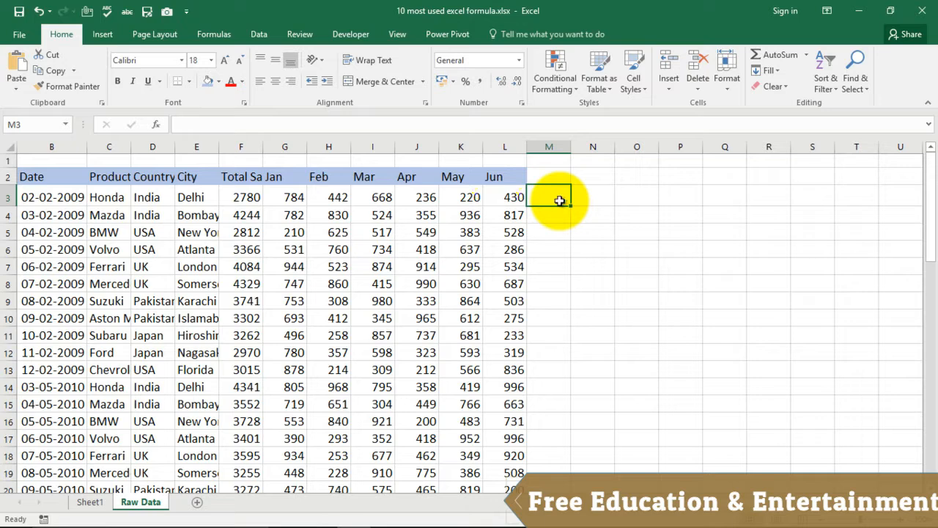
{"action": "left_click", "coordinate": [87, 504]}
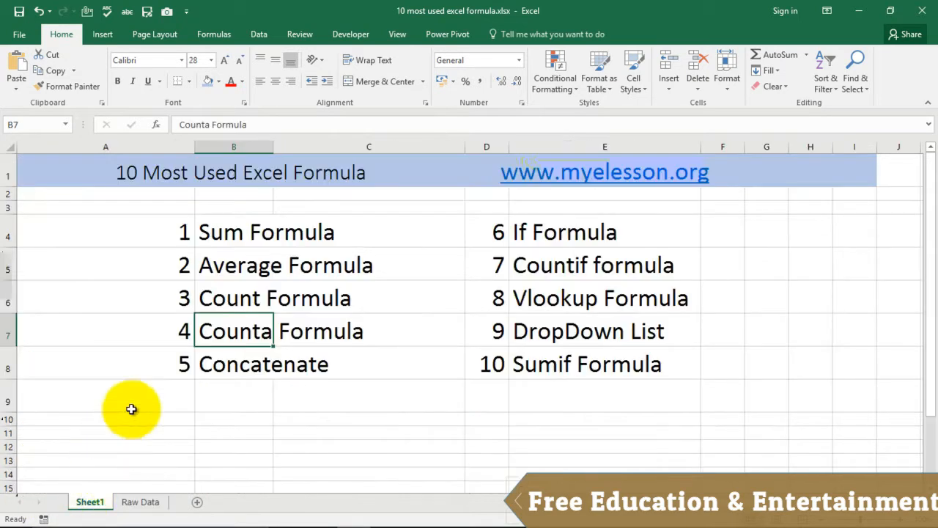
{"action": "left_click", "coordinate": [227, 366]}
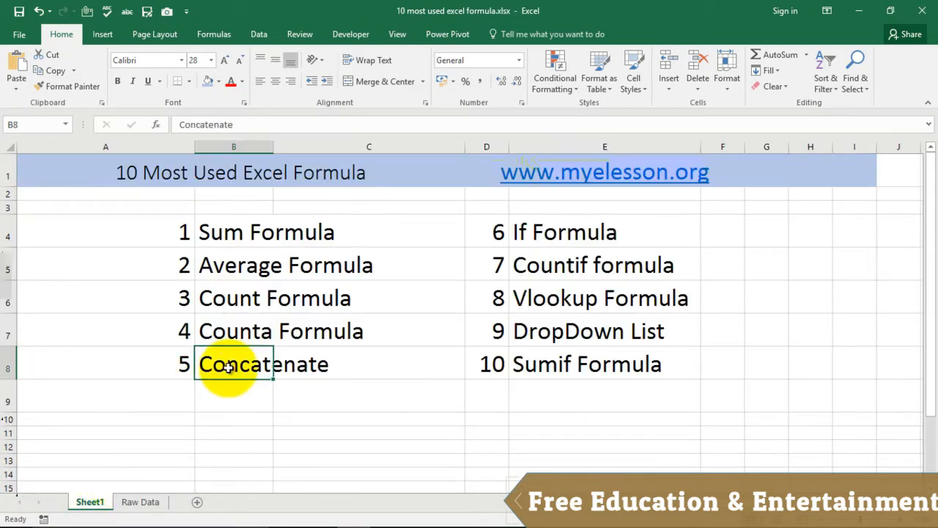
{"action": "left_click", "coordinate": [140, 503]}
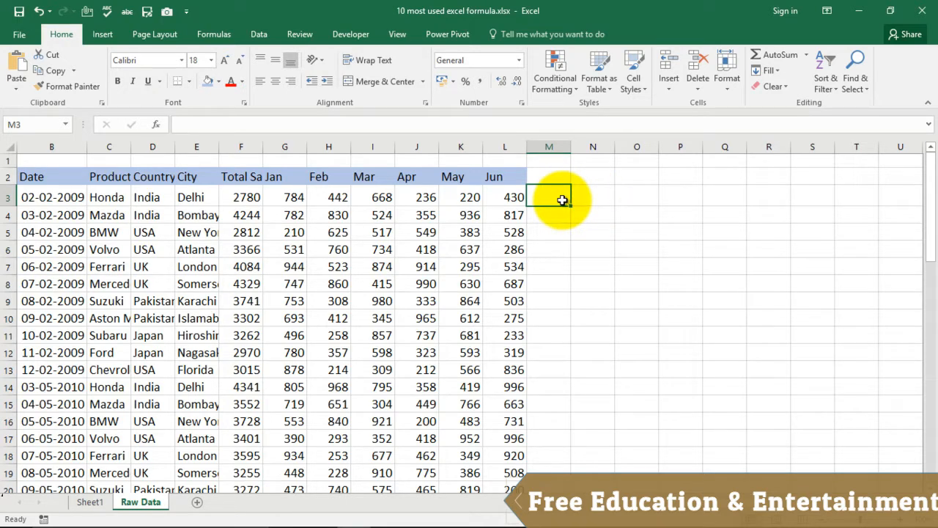
Enter =CONCATENATE(D3,E3) in M3 to join the first record's country and city, and autofit column M to the text
{"action": "type", "text": "=con"}
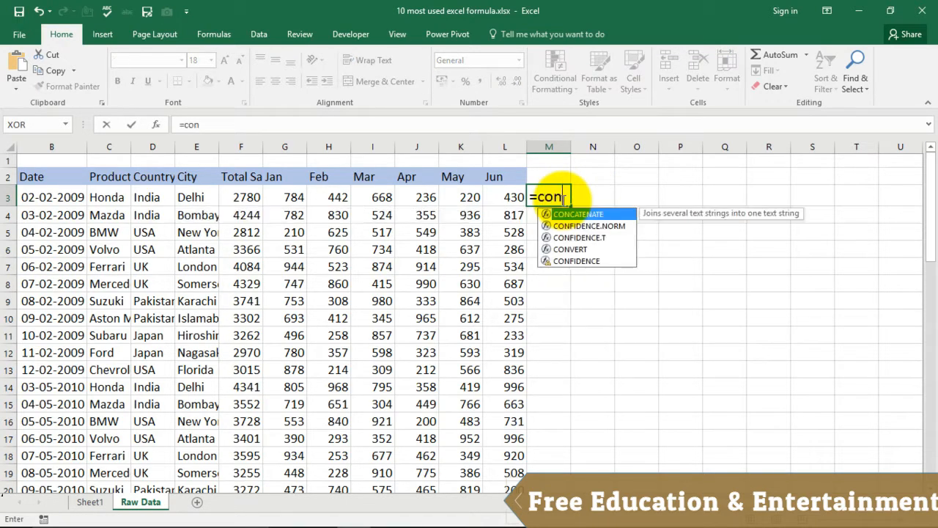
{"action": "type", "text": "cate"}
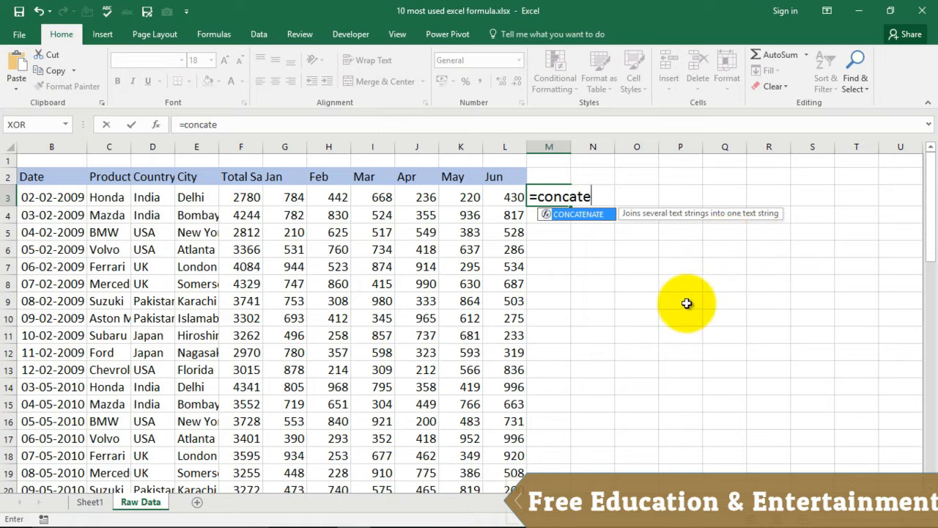
{"action": "key", "text": "Tab"}
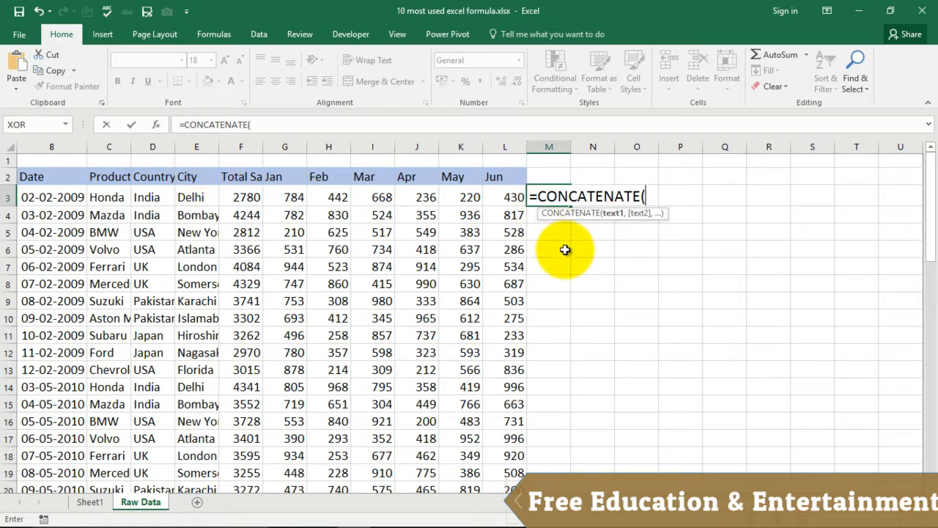
{"action": "left_click", "coordinate": [149, 195]}
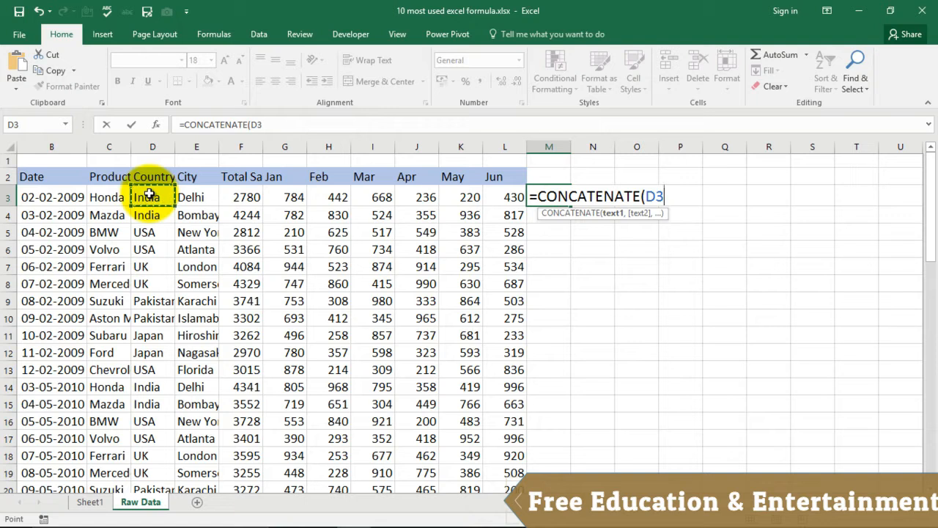
{"action": "type", "text": ","}
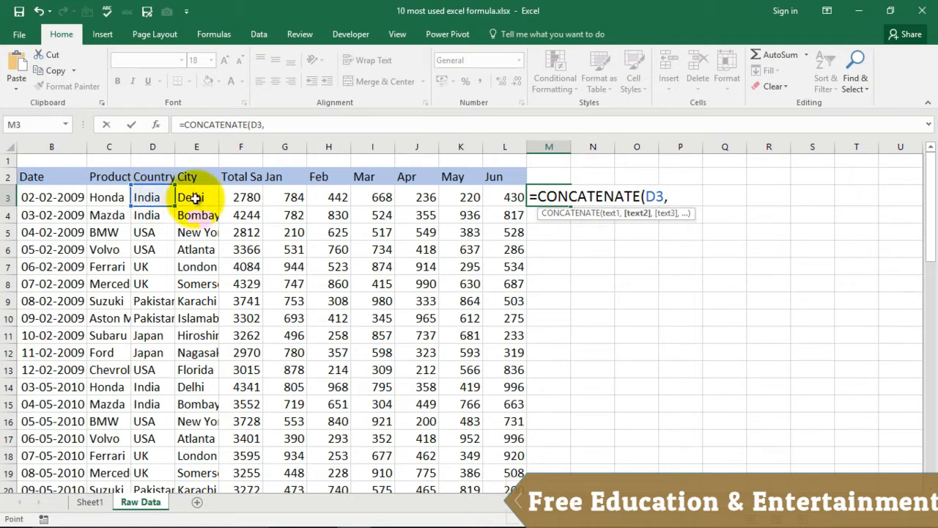
{"action": "left_click", "coordinate": [194, 198]}
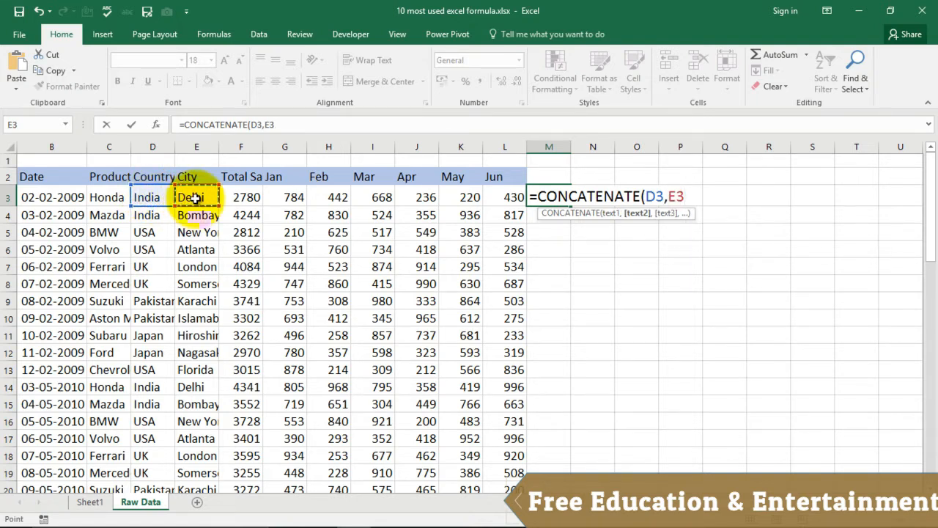
{"action": "type", "text": ")"}
{"action": "key", "text": "Return"}
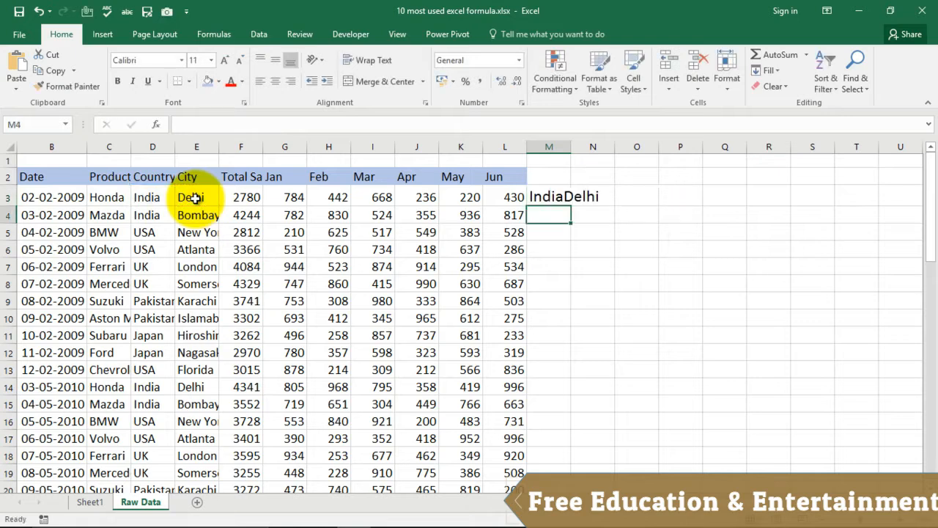
{"action": "double_click", "coordinate": [569, 146]}
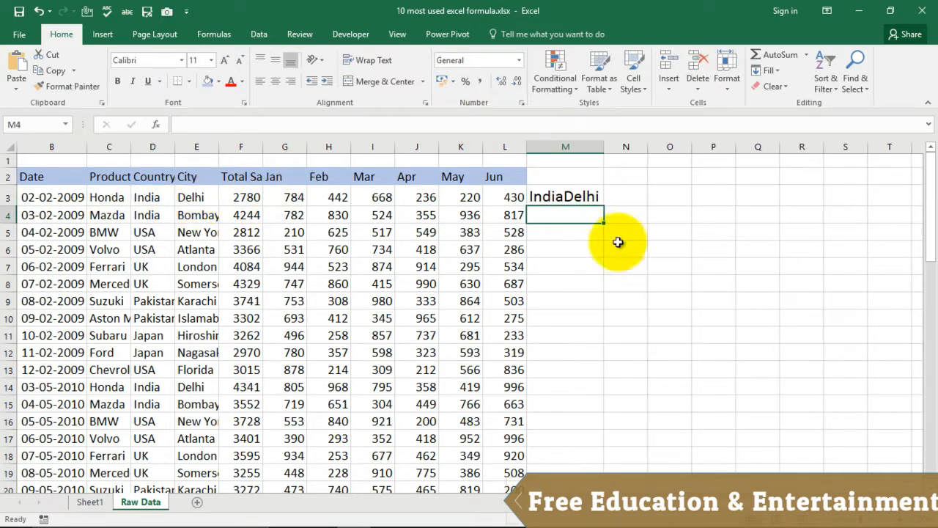
Replace the formula in M3 with =CONCATENATE(D3," ",E3) to join the first record's country and city with a space
{"action": "left_click", "coordinate": [566, 197]}
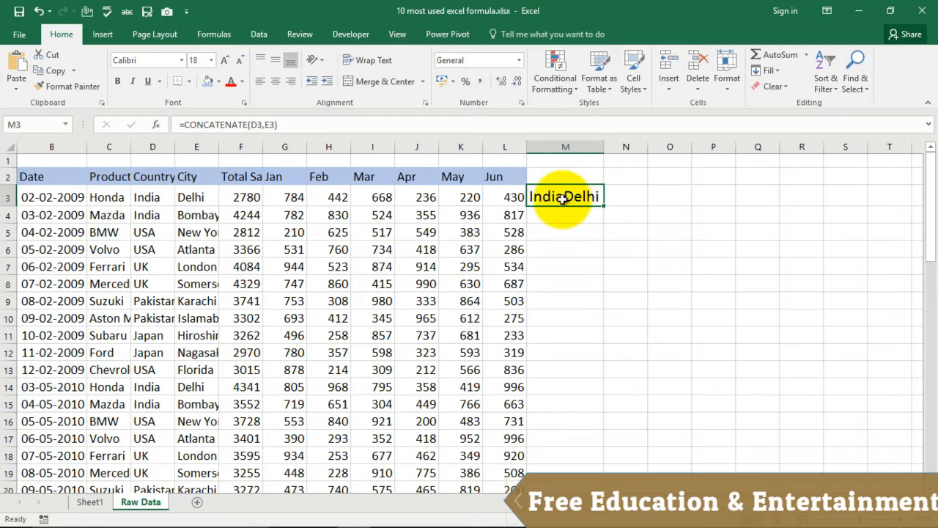
{"action": "key", "text": "Delete"}
{"action": "type", "text": "="}
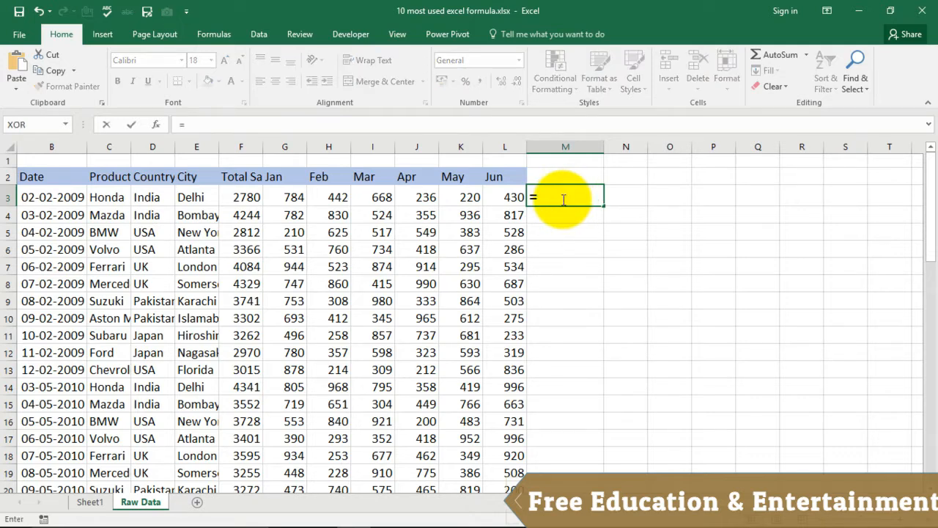
{"action": "type", "text": "concat"}
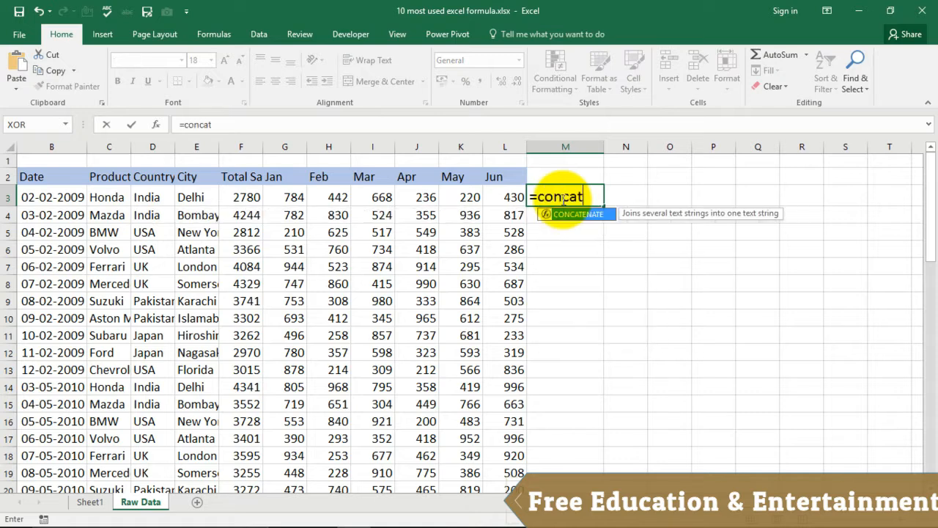
{"action": "type", "text": "enate"}
{"action": "key", "text": "Tab"}
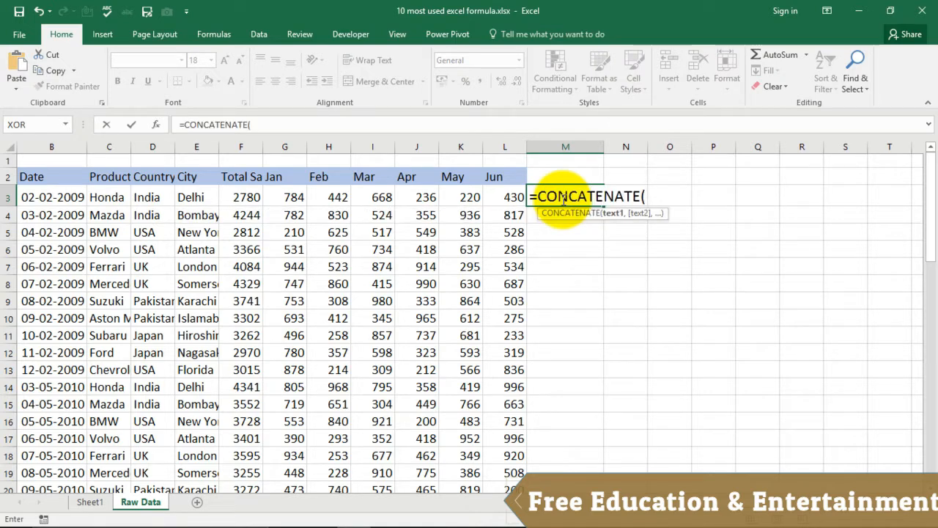
{"action": "left_click", "coordinate": [152, 197]}
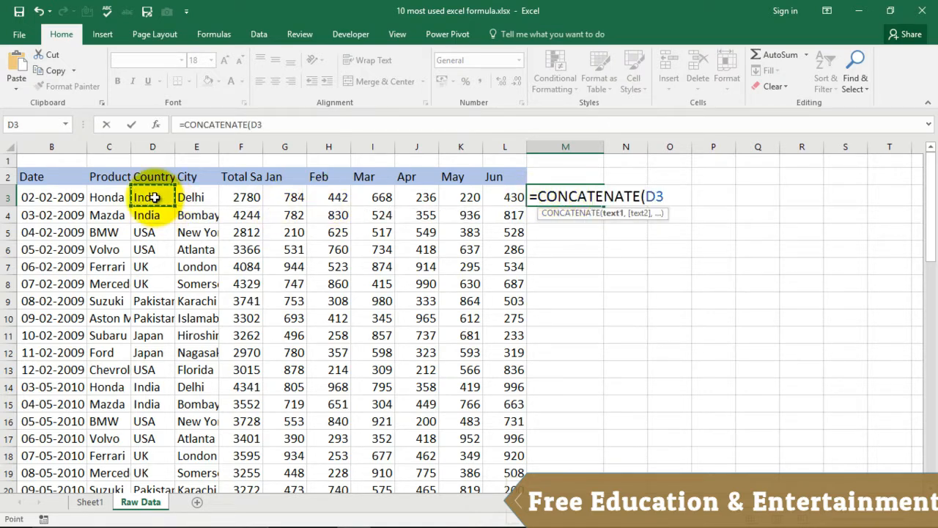
{"action": "type", "text": ","}
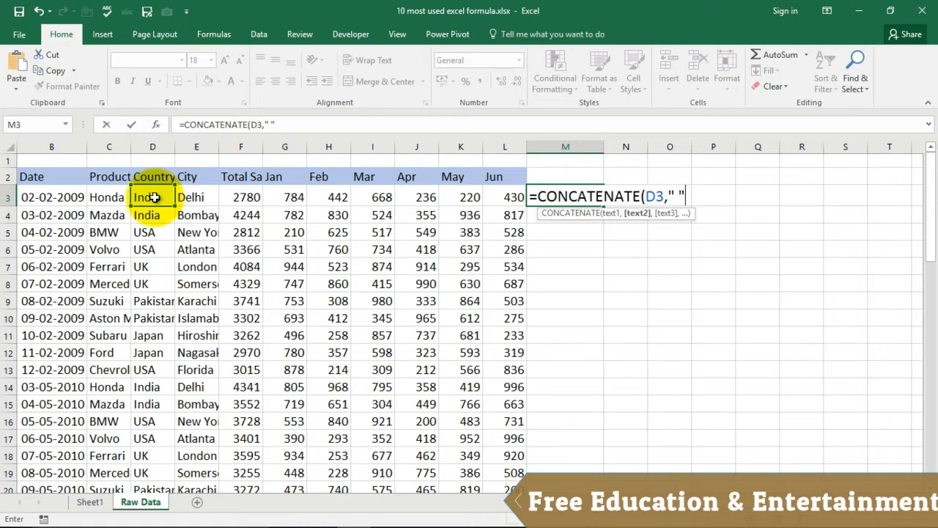
{"action": "type", "text": "\" \","}
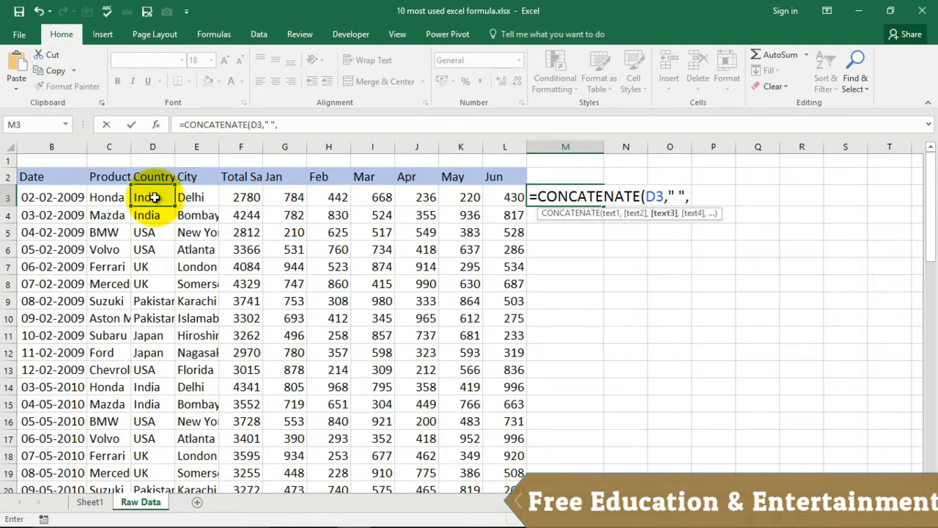
{"action": "left_click", "coordinate": [197, 198]}
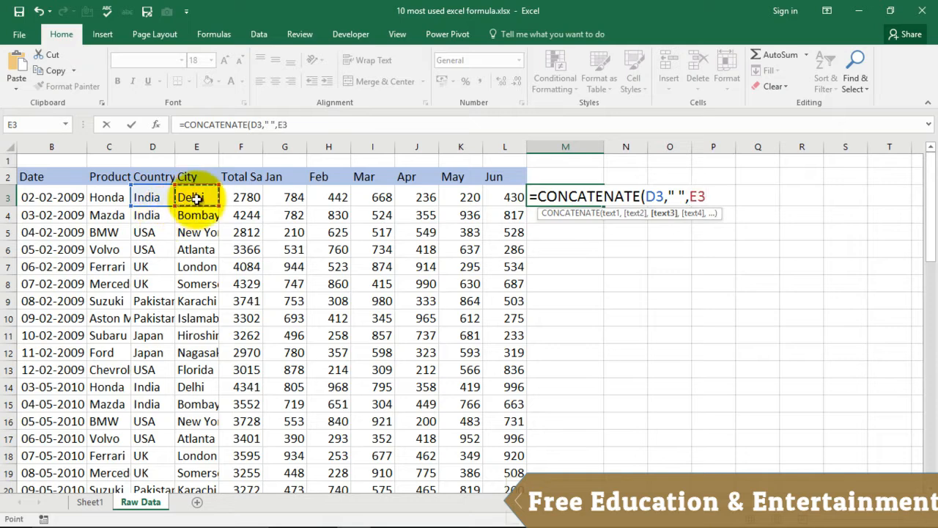
{"action": "type", "text": ")"}
{"action": "key", "text": "Return"}
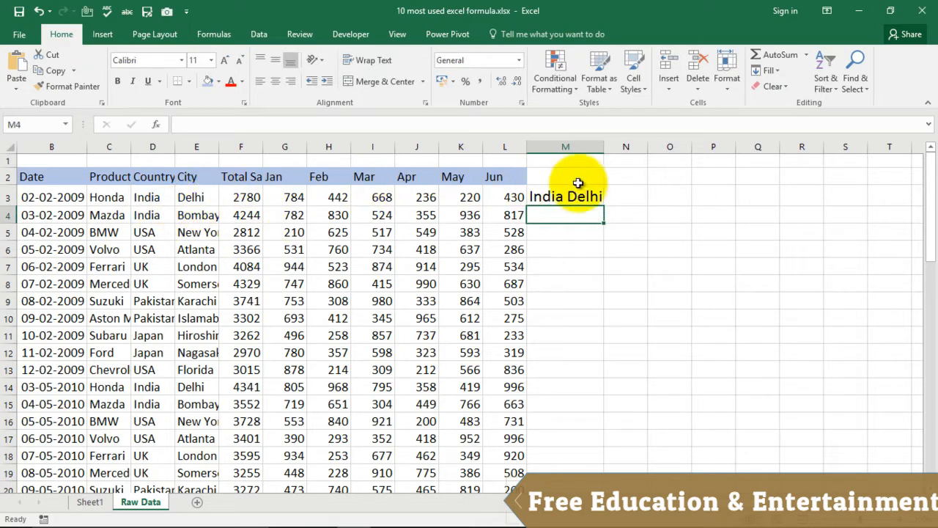
Edit the M3 formula to add a comma after the space in the separator, making it =CONCATENATE(D3," ,",E3)
{"action": "double_click", "coordinate": [569, 198]}
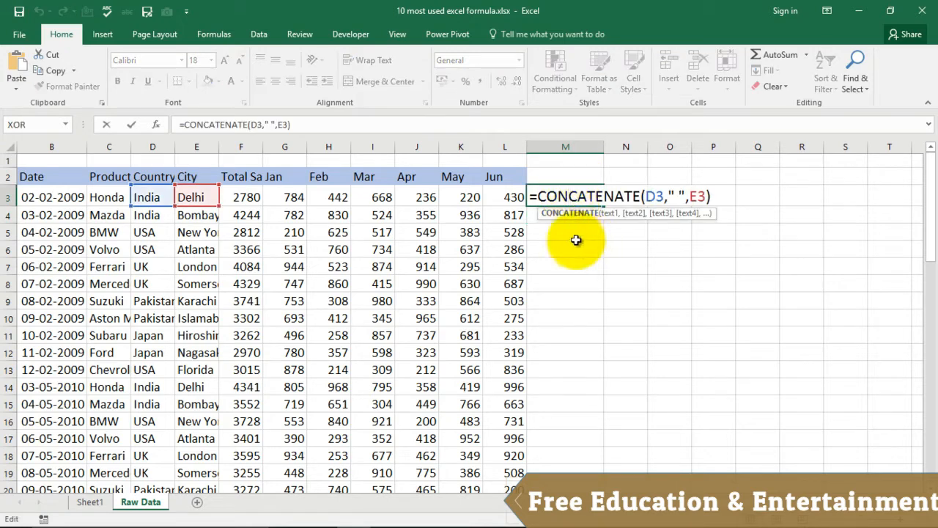
{"action": "left_click", "coordinate": [679, 196]}
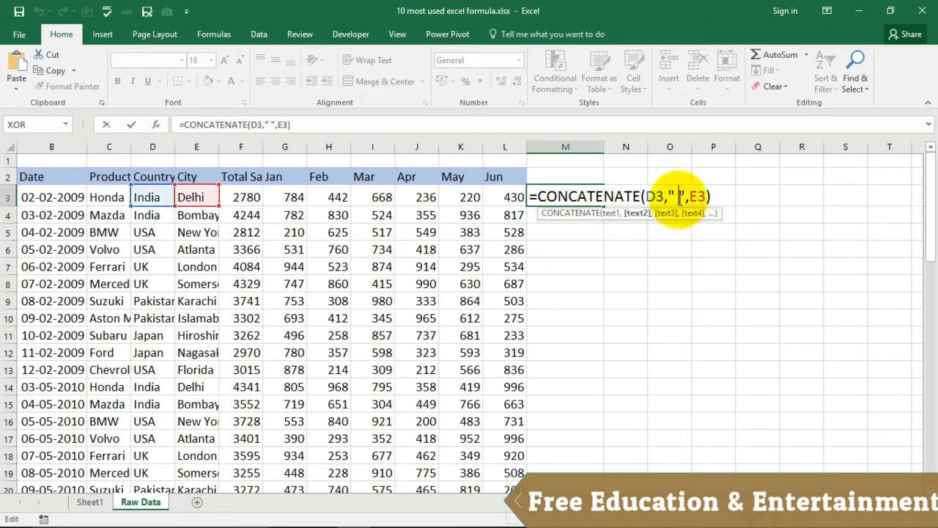
{"action": "key", "text": "Left"}
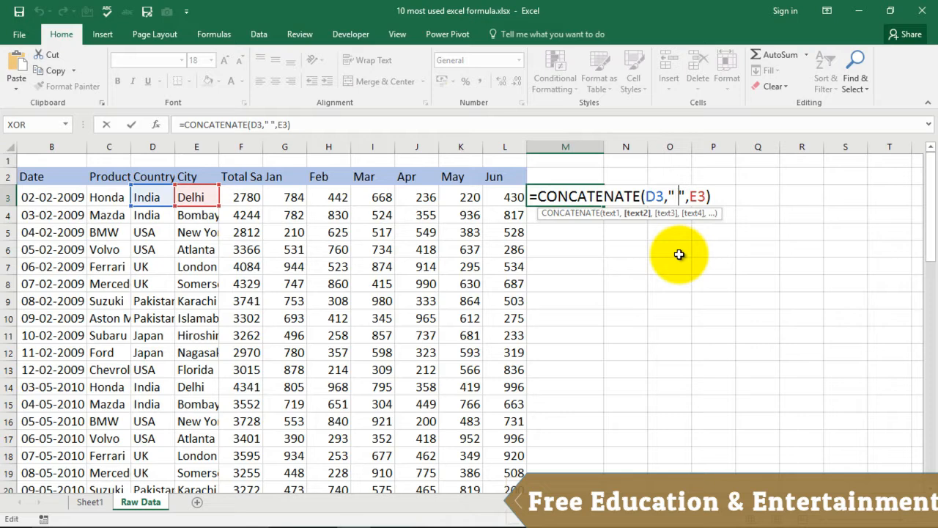
{"action": "type", "text": ","}
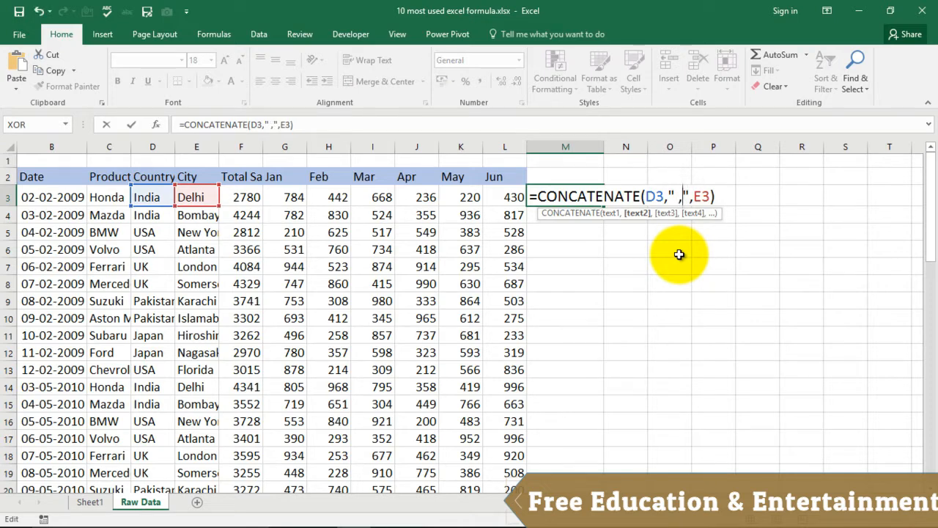
{"action": "left_click", "coordinate": [715, 197]}
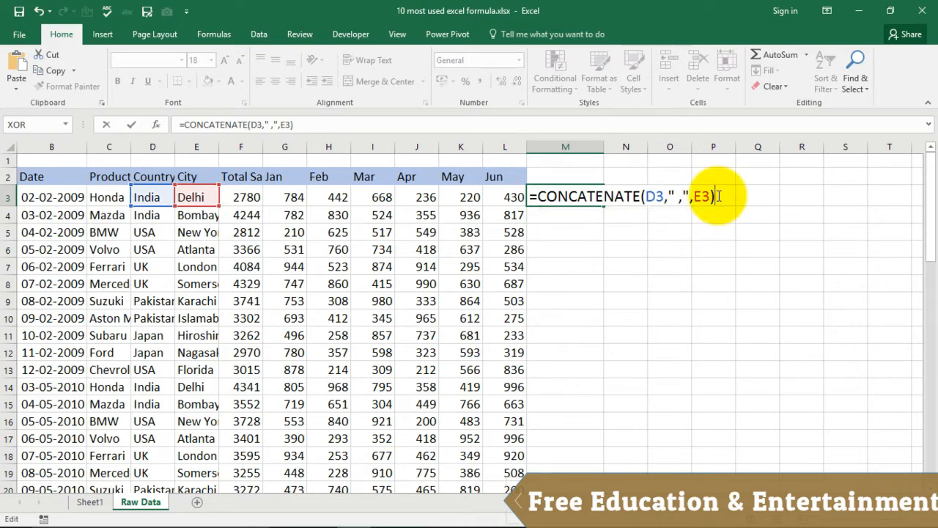
{"action": "key", "text": "Return"}
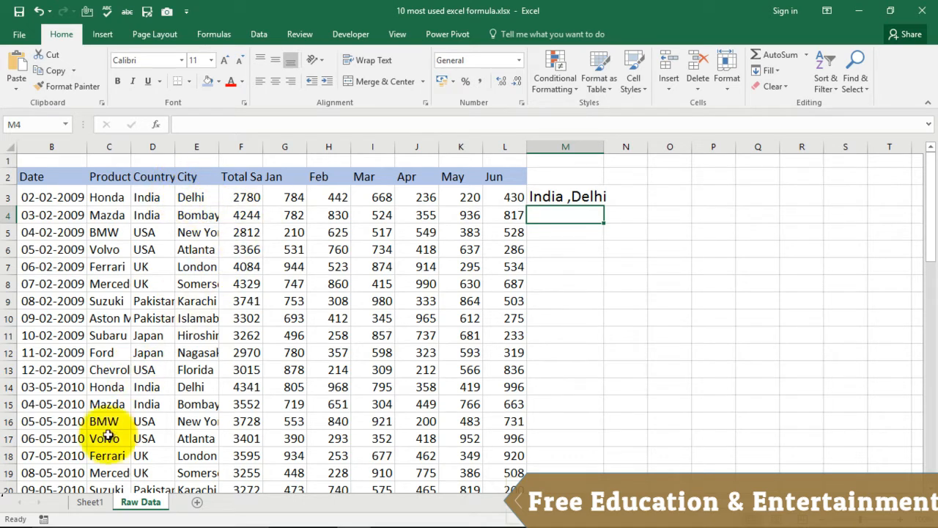
Go to the If Formula entry in the Sheet1 list, return to the Raw Data sheet and clear M3
{"action": "left_click", "coordinate": [90, 501]}
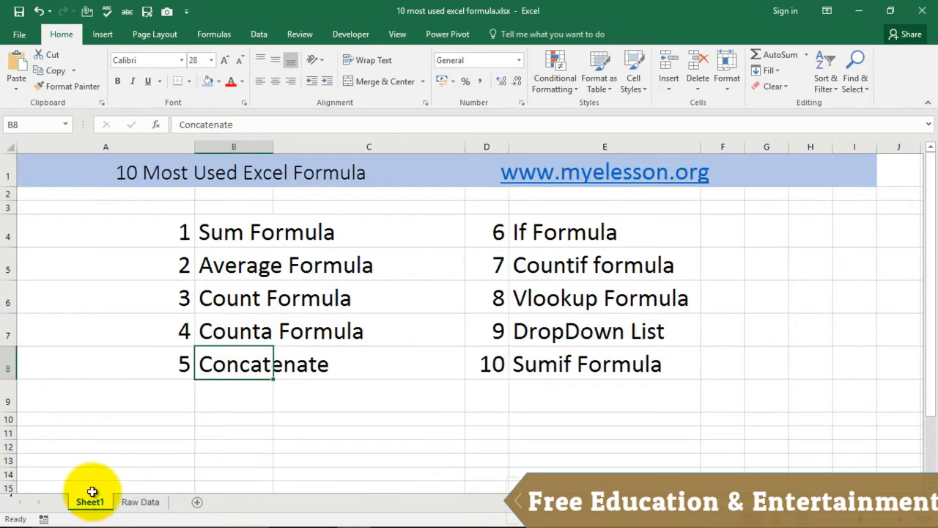
{"action": "left_click", "coordinate": [563, 239]}
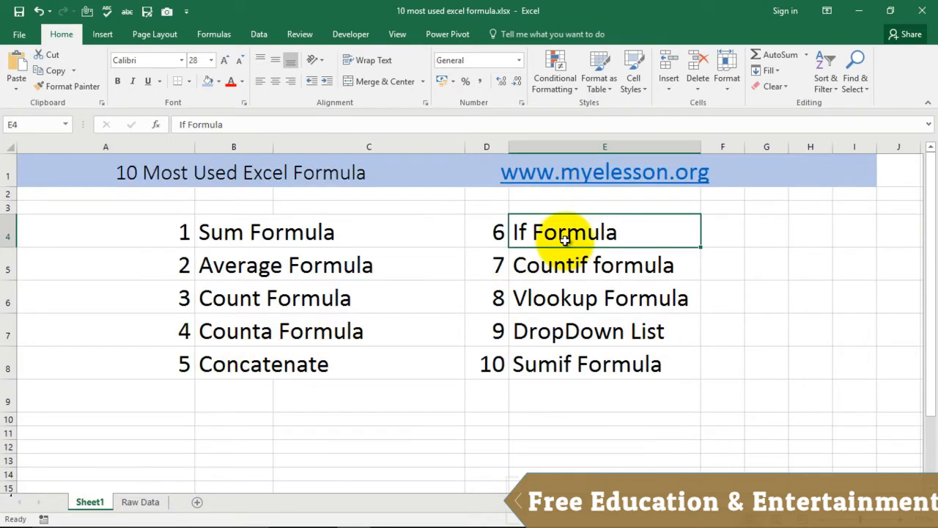
{"action": "left_click", "coordinate": [132, 505]}
{"action": "left_click", "coordinate": [557, 197]}
{"action": "key", "text": "Delete"}
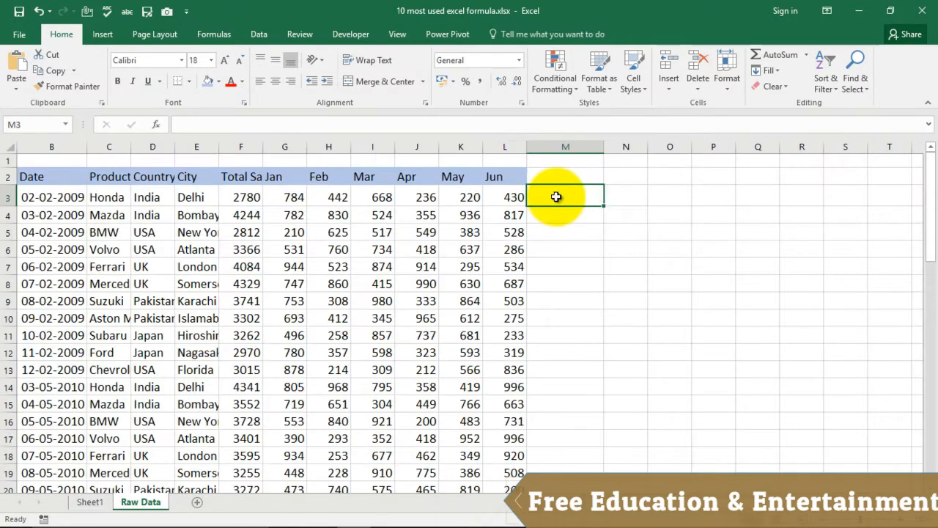
{"action": "key", "text": "Right"}
{"action": "key", "text": "Right"}
{"action": "key", "text": "Left"}
{"action": "key", "text": "Left"}
{"action": "key", "text": "Right"}
{"action": "key", "text": "Right"}
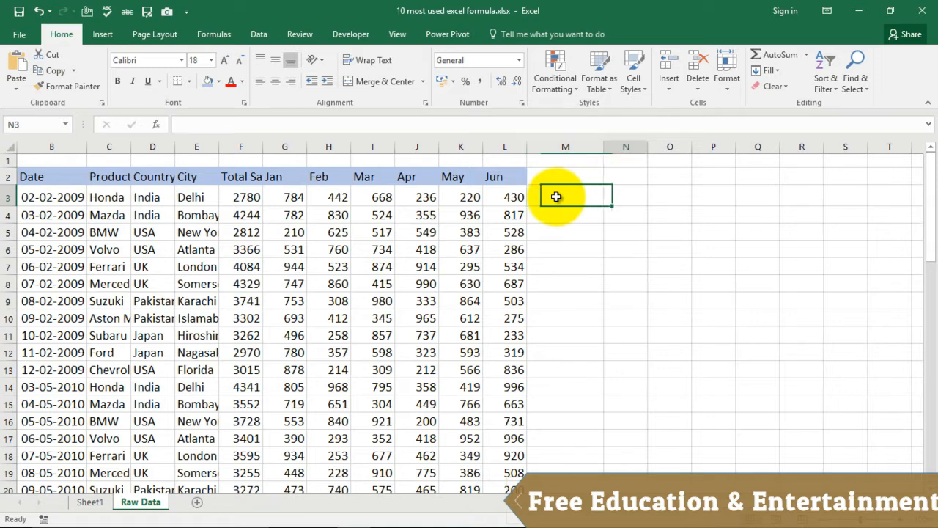
{"action": "key", "text": "Left"}
{"action": "key", "text": "Left"}
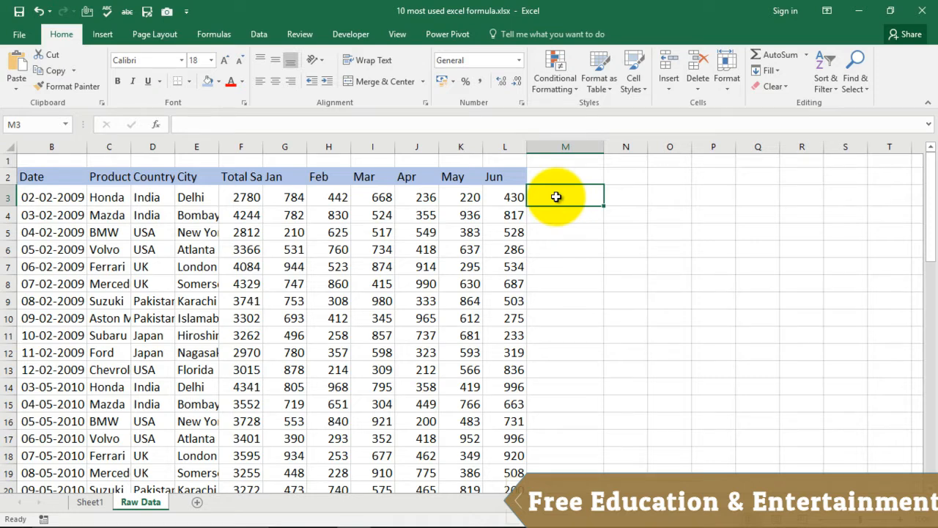
Begin an IF formula in M3 with the logical test D3="india" on the first record's country
{"action": "type", "text": "=if"}
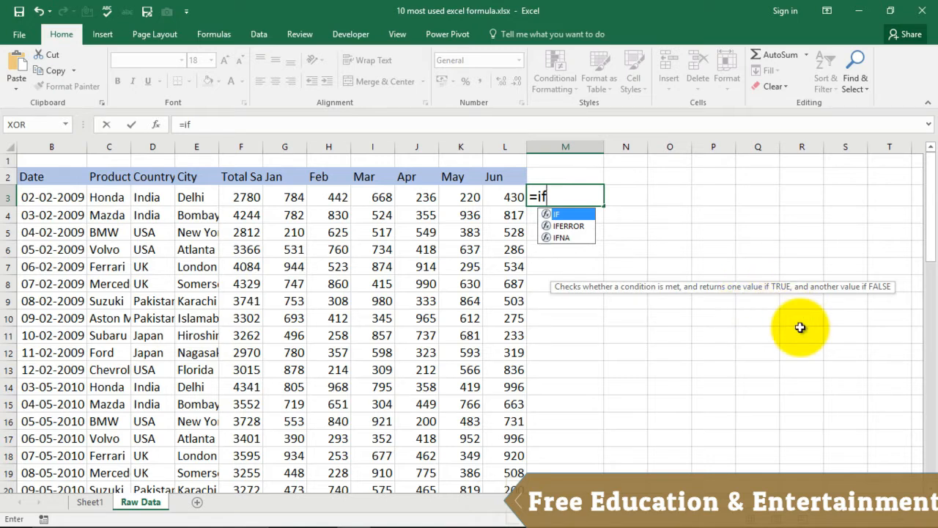
{"action": "key", "text": "Tab"}
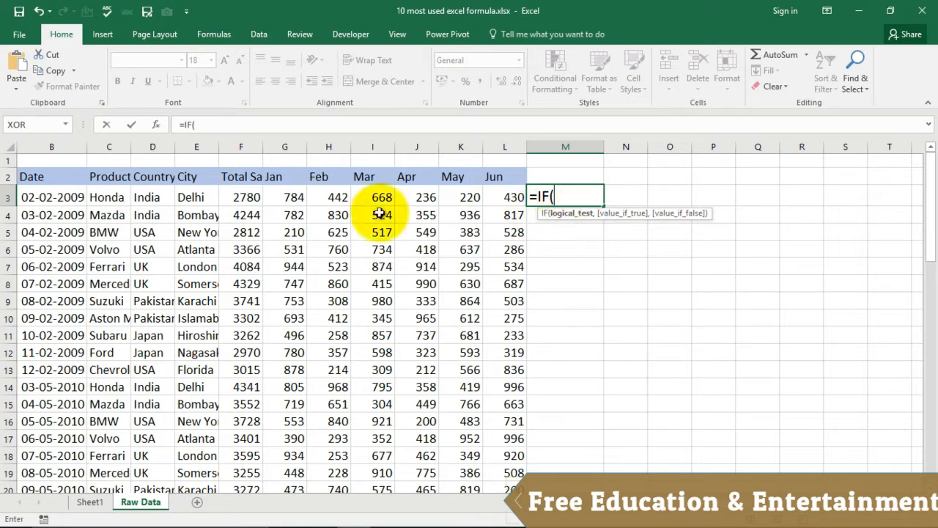
{"action": "left_click", "coordinate": [143, 195]}
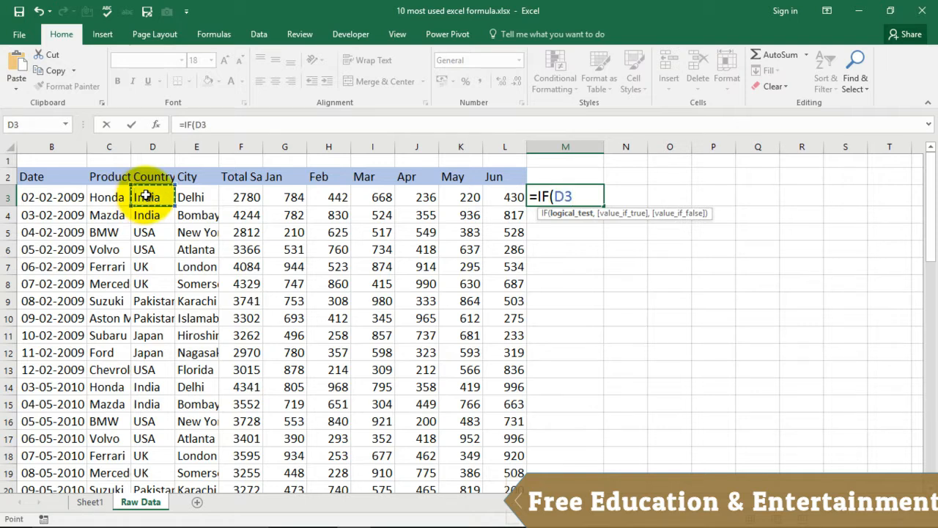
{"action": "type", "text": "=\"india"}
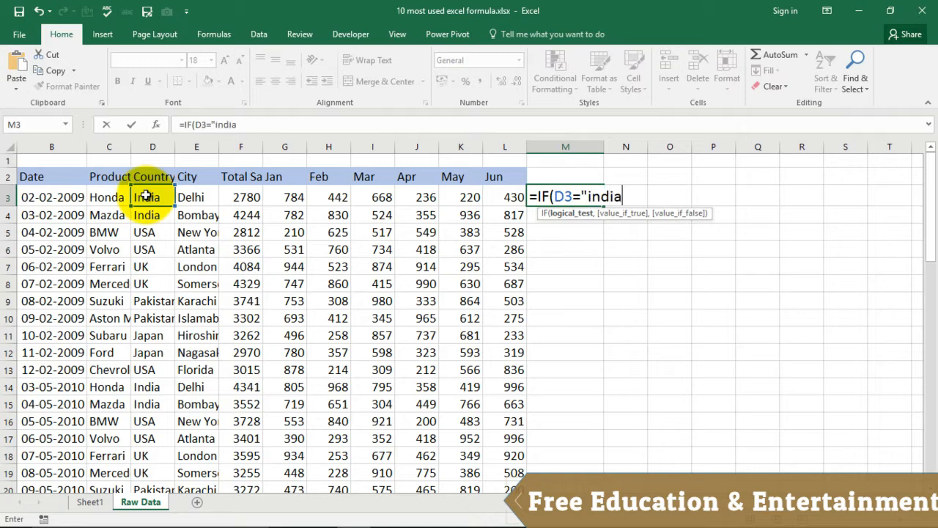
{"action": "type", "text": "\","}
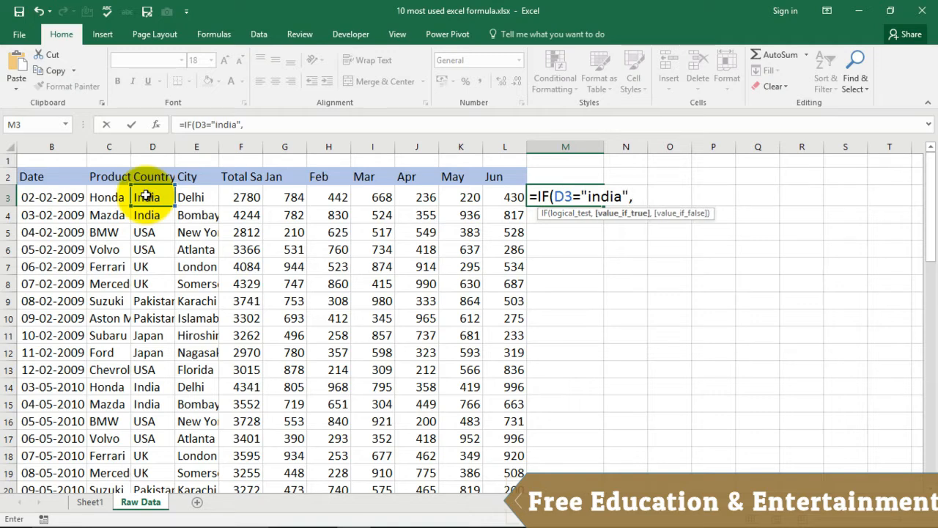
{"action": "type", "text": "Hindi"}
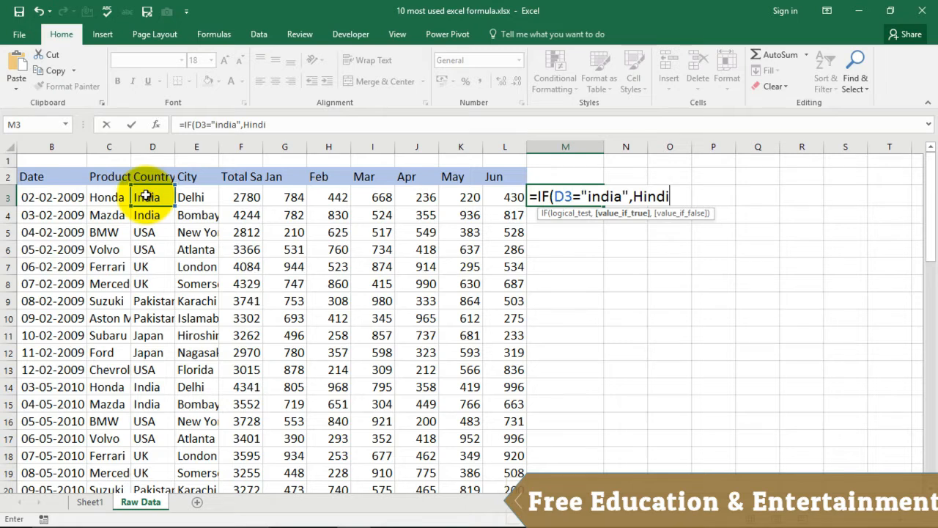
{"action": "type", "text": ","}
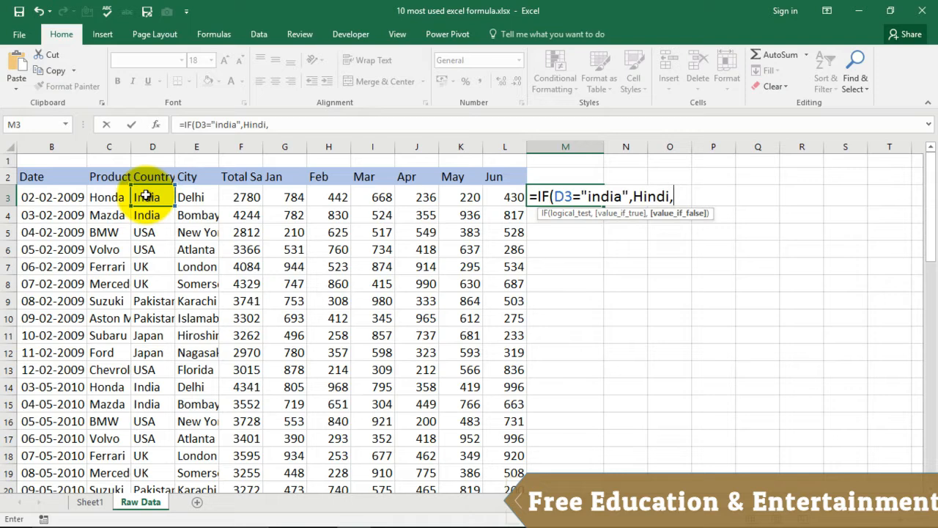
{"action": "type", "text": "Othe"}
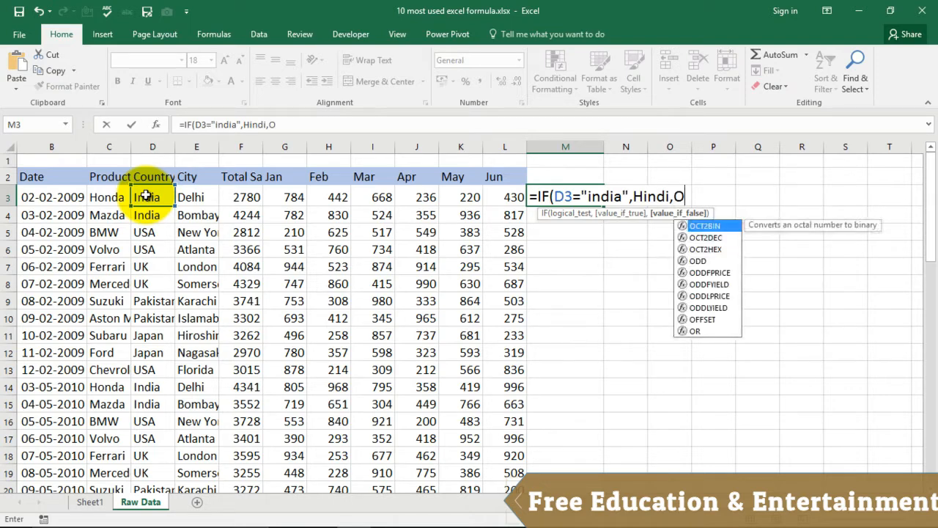
{"action": "key", "text": "BackSpace"}
{"action": "key", "text": "BackSpace"}
{"action": "key", "text": "BackSpace"}
{"action": "key", "text": "BackSpace"}
{"action": "key", "text": "BackSpace"}
{"action": "key", "text": "BackSpace"}
{"action": "key", "text": "BackSpace"}
{"action": "key", "text": "BackSpace"}
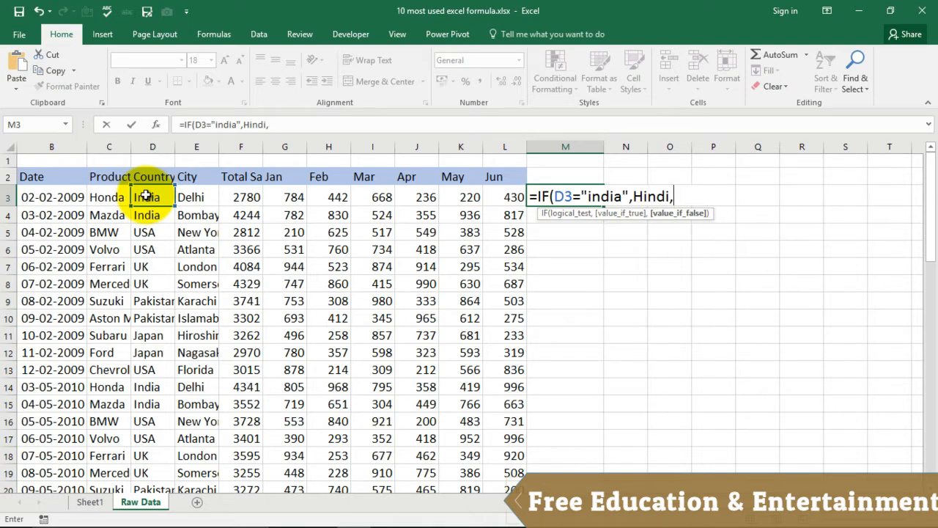
{"action": "key", "text": "BackSpace"}
{"action": "key", "text": "BackSpace"}
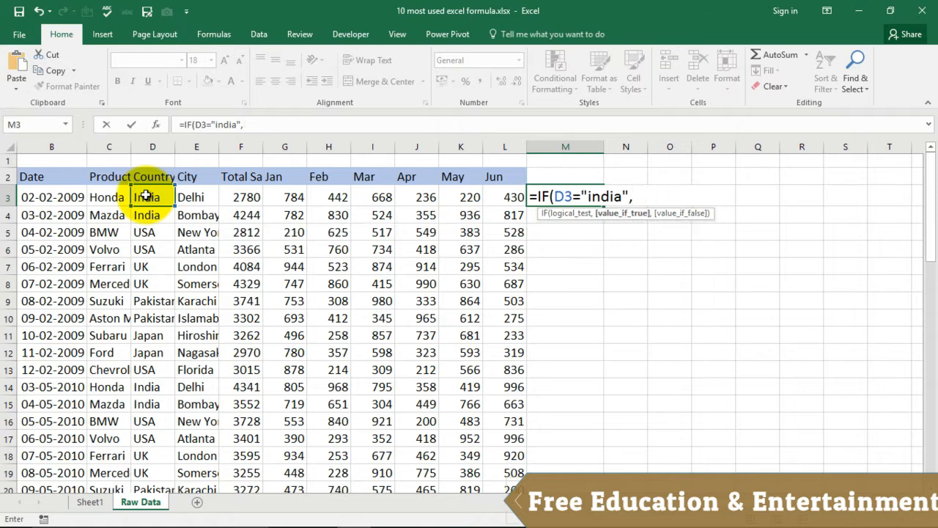
Complete the IF formula in M3 with "Hindi" if true and "Other Language" if false, and compare its result with D3
{"action": "type", "text": "\"Hindi\""}
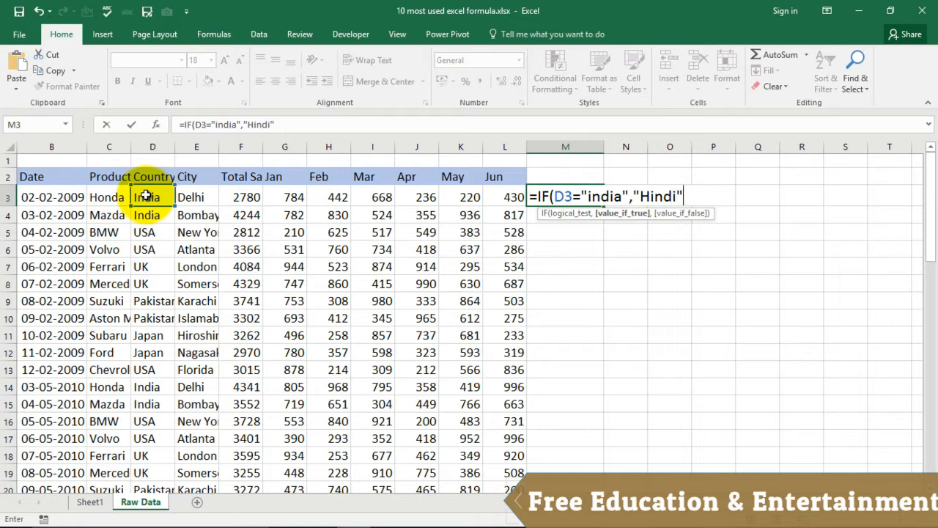
{"action": "type", "text": ","}
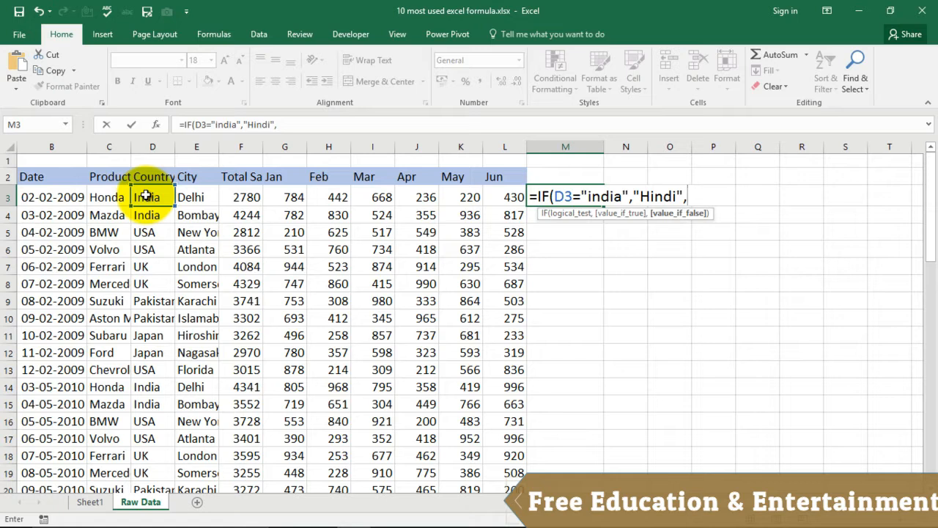
{"action": "type", "text": "\"Other Language"}
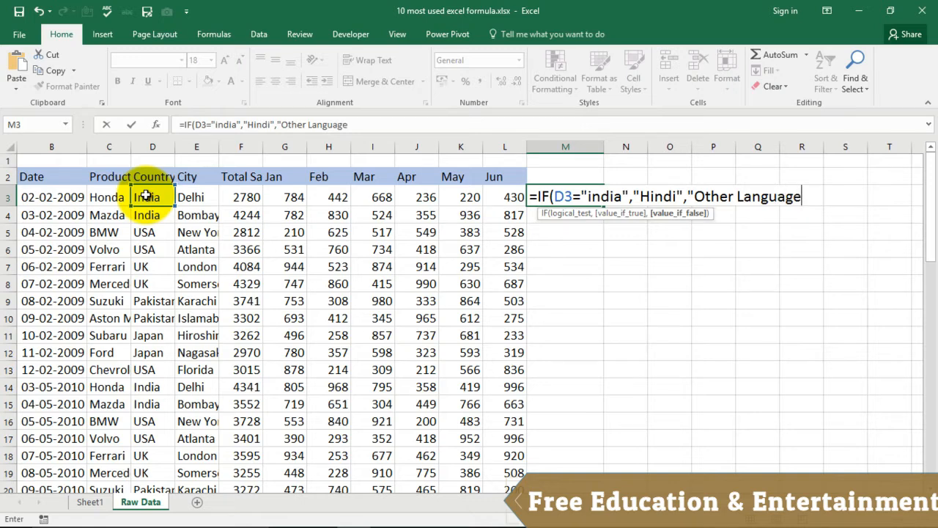
{"action": "type", "text": "\")"}
{"action": "key", "text": "Return"}
{"action": "left_click", "coordinate": [147, 201]}
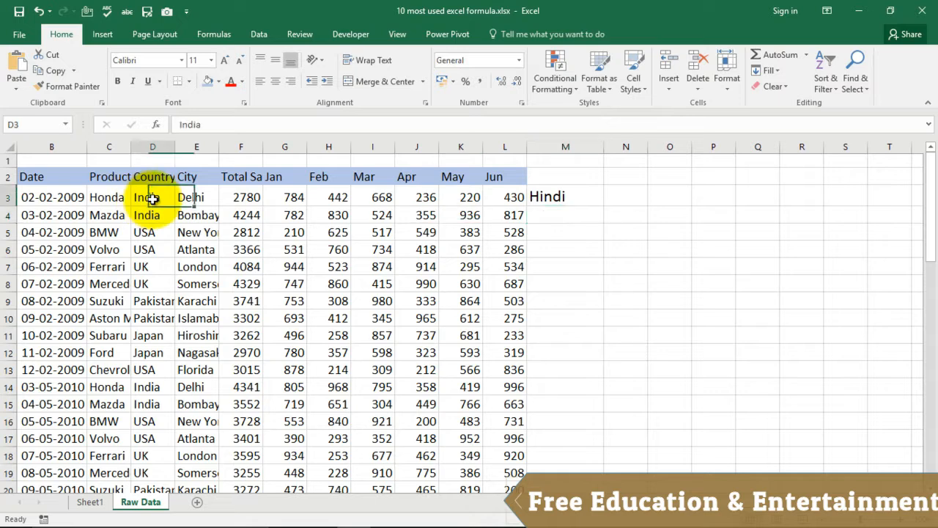
{"action": "left_click", "coordinate": [542, 198]}
{"action": "left_click", "coordinate": [158, 202]}
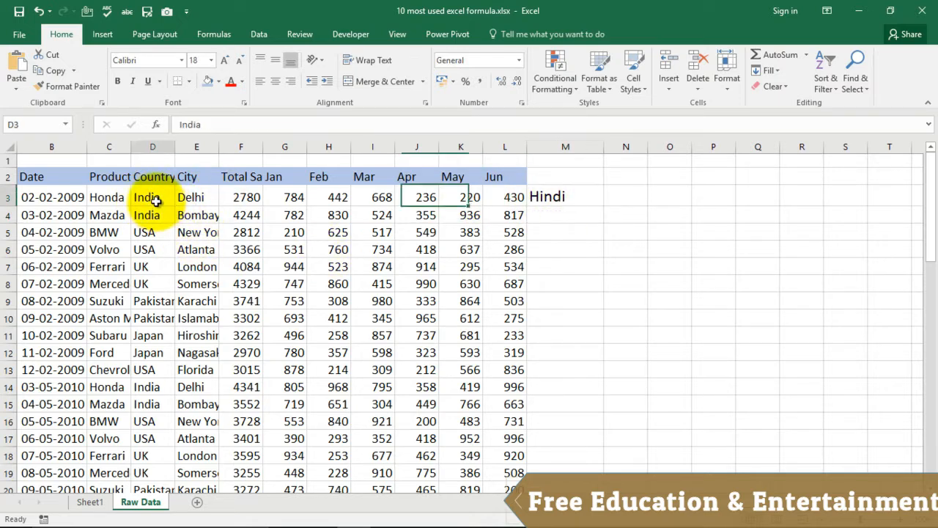
Change the country in D3 to USA to test the IF formula in M3, and undo that change
{"action": "type", "text": "USA"}
{"action": "key", "text": "Return"}
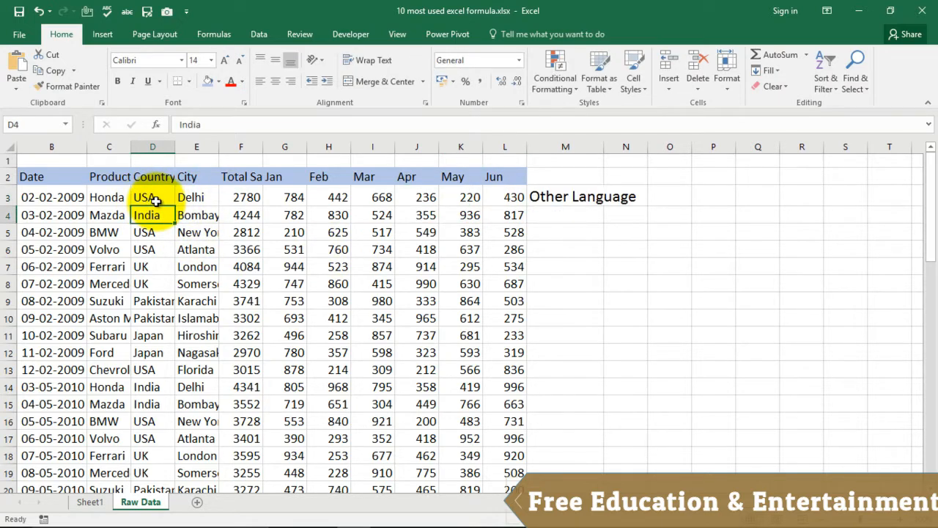
{"action": "left_click", "coordinate": [557, 198]}
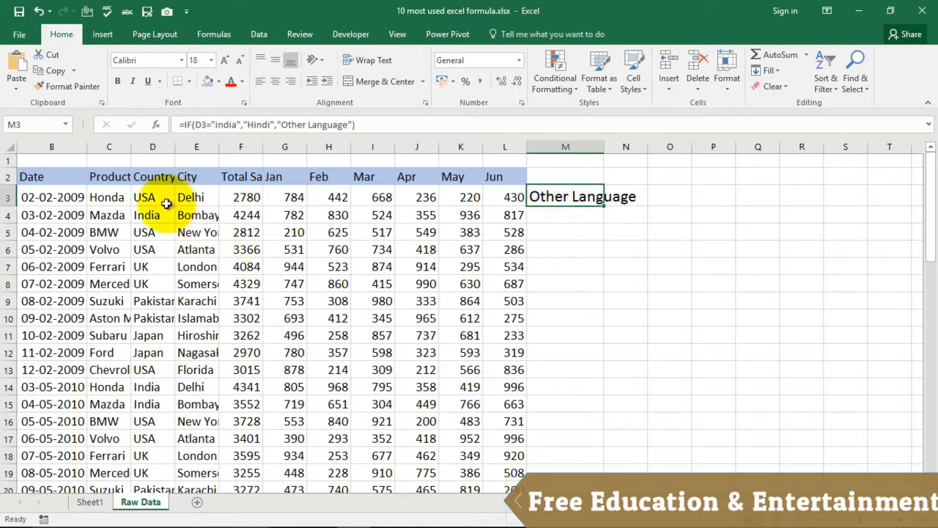
{"action": "key", "text": "ctrl+z"}
Clear the IF formula from M3 and check the first record's Total Sales cell F3
{"action": "left_click", "coordinate": [561, 195]}
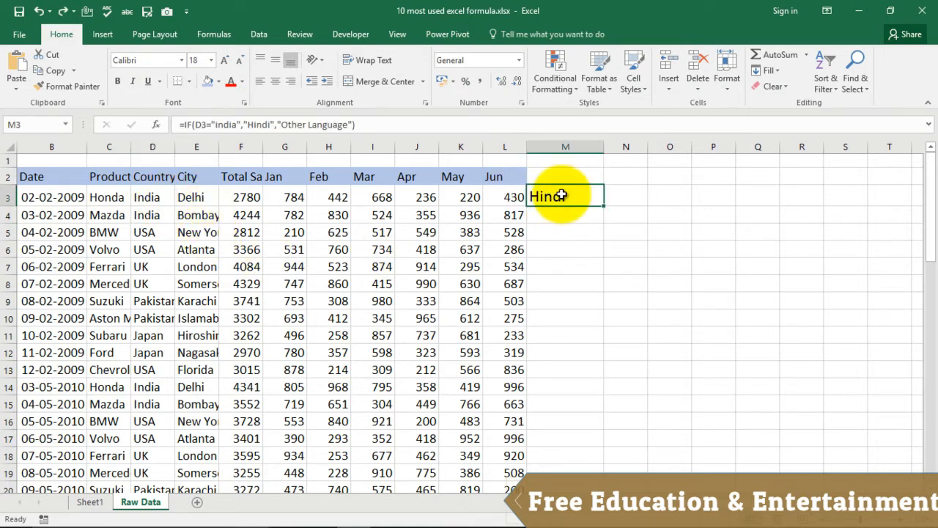
{"action": "key", "text": "Delete"}
{"action": "left_click", "coordinate": [578, 249]}
{"action": "left_click", "coordinate": [250, 197]}
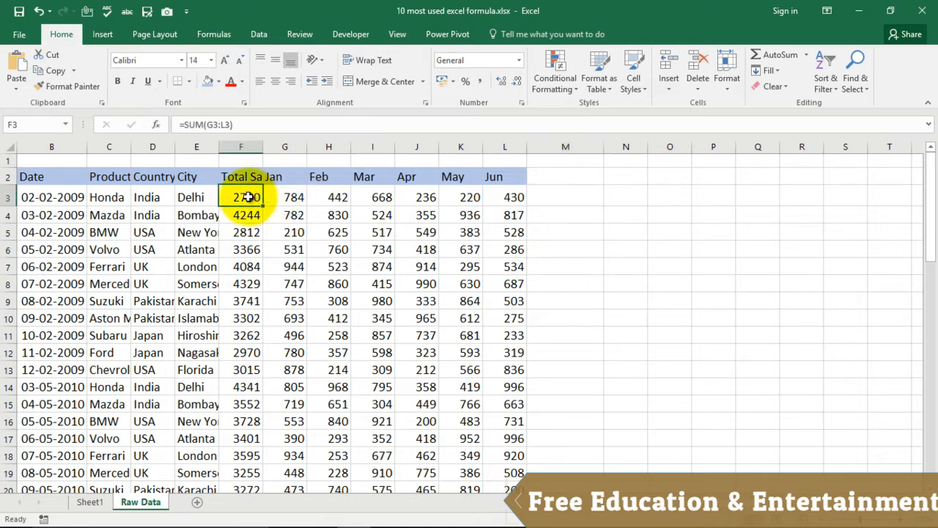
Begin an IF formula in M3 with the logical test F3<=3000 on the first record's total sales
{"action": "left_click", "coordinate": [576, 193]}
{"action": "type", "text": "="}
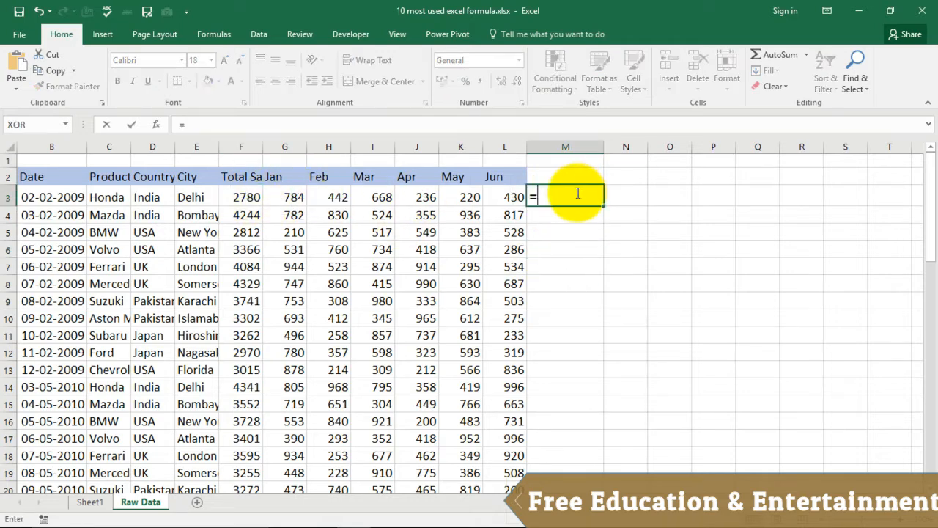
{"action": "type", "text": "if"}
{"action": "key", "text": "Tab"}
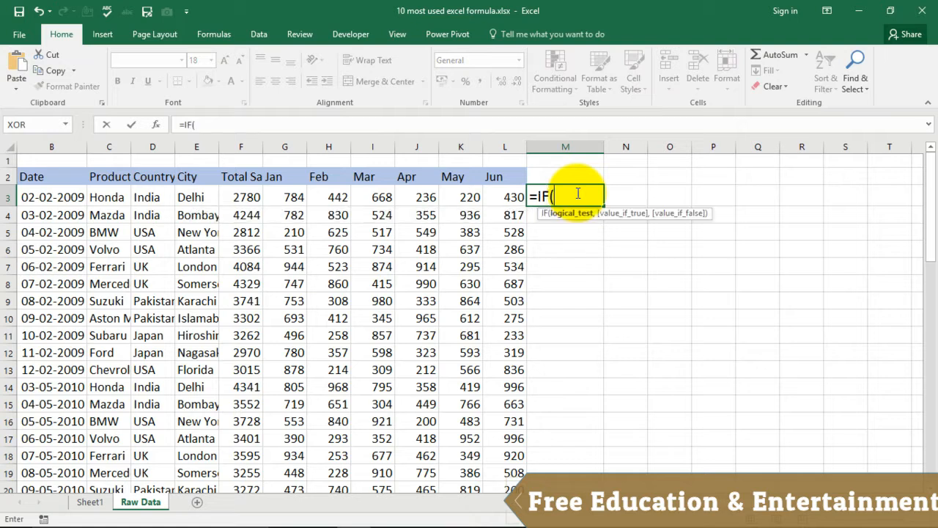
{"action": "left_click", "coordinate": [241, 196]}
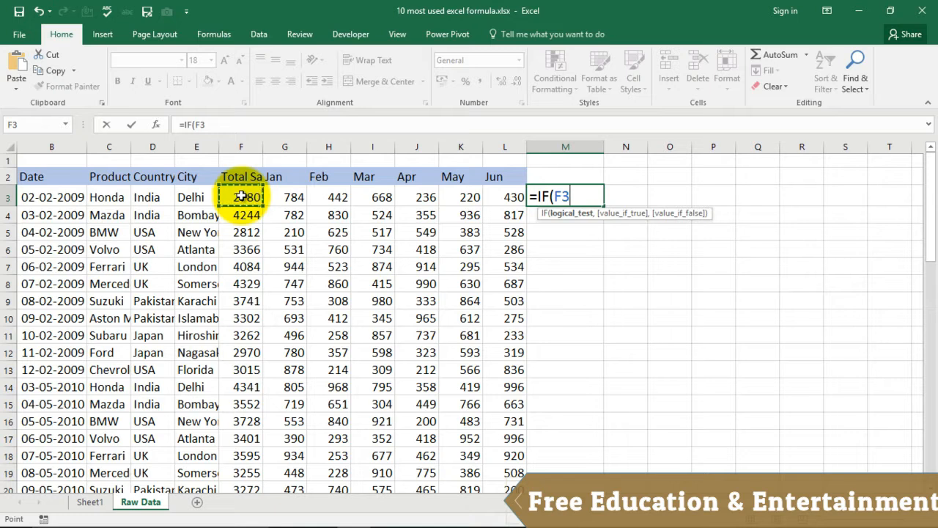
{"action": "type", "text": "<=300"}
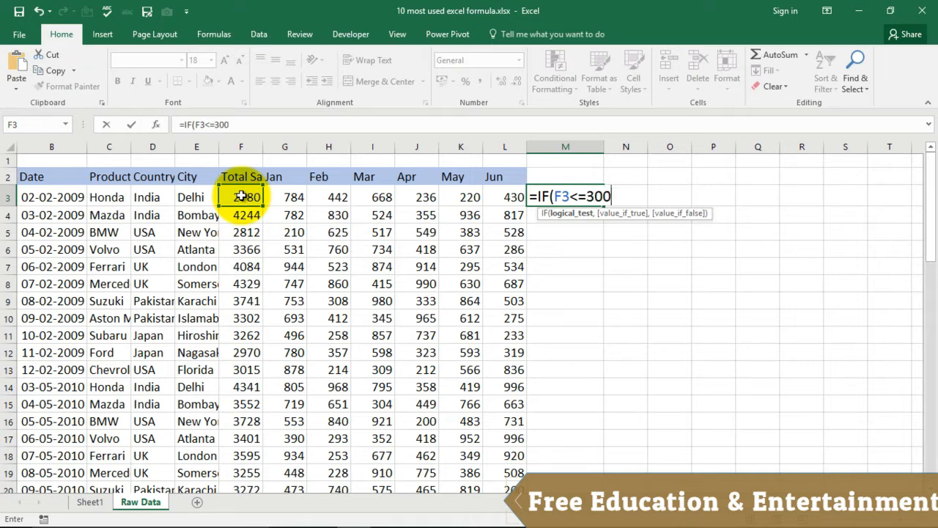
{"action": "type", "text": "0,"}
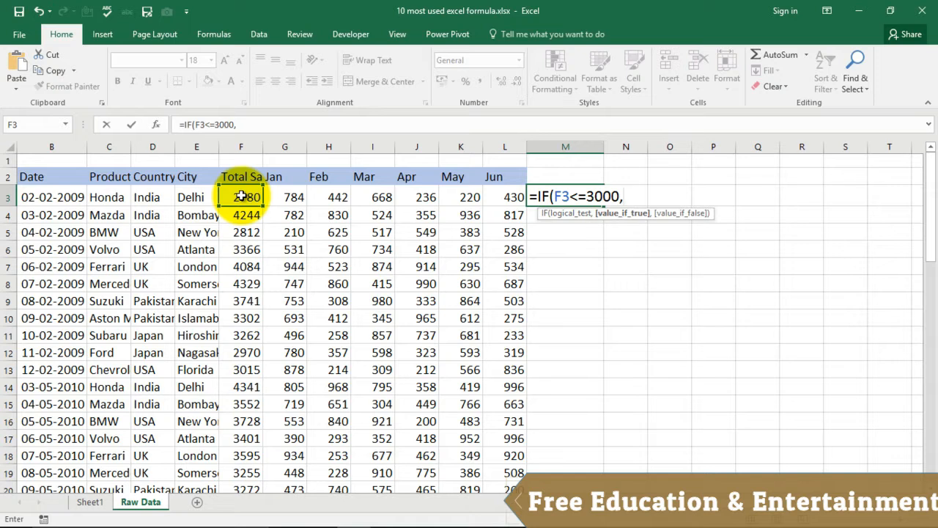
Complete the IF formula in M3 with "Work Harder" if true and "Good Job" if false
{"action": "type", "text": "\"Good Job"}
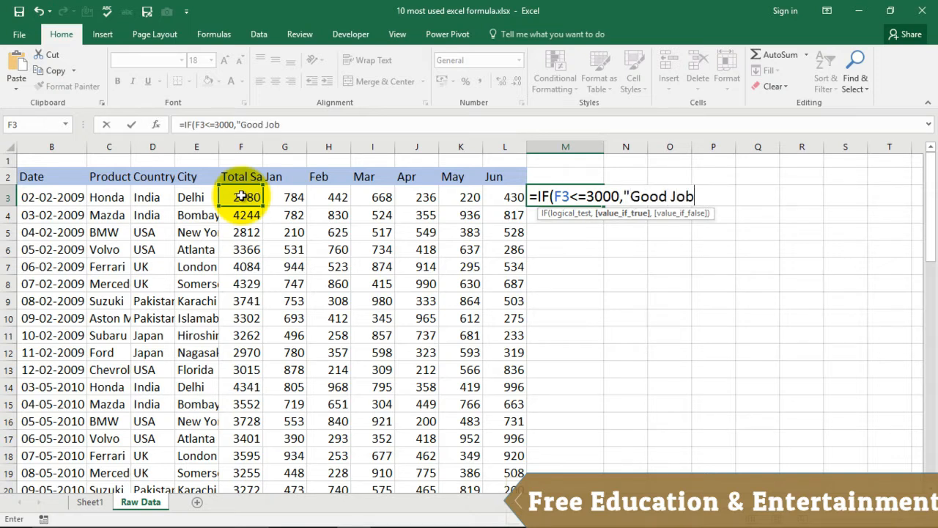
{"action": "type", "text": "\","}
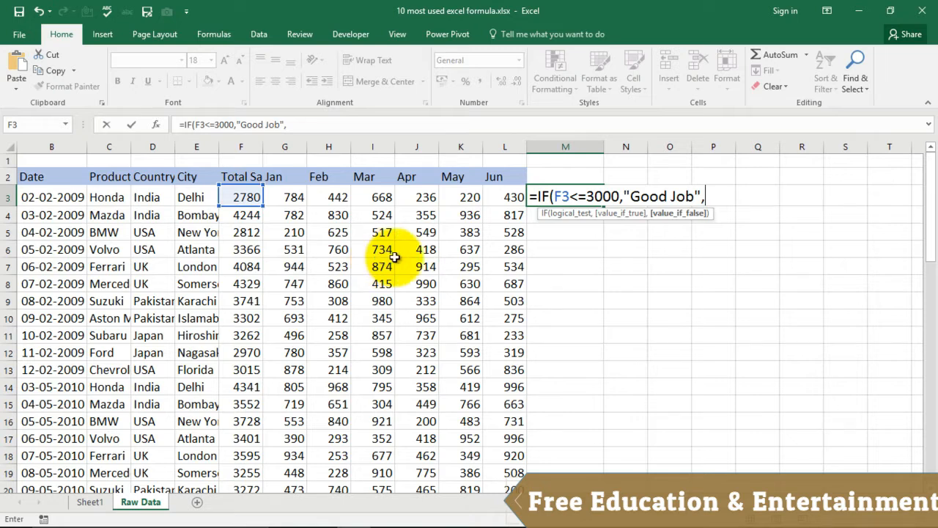
{"action": "left_click_drag", "start_coordinate": [634, 196], "coordinate": [693, 194]}
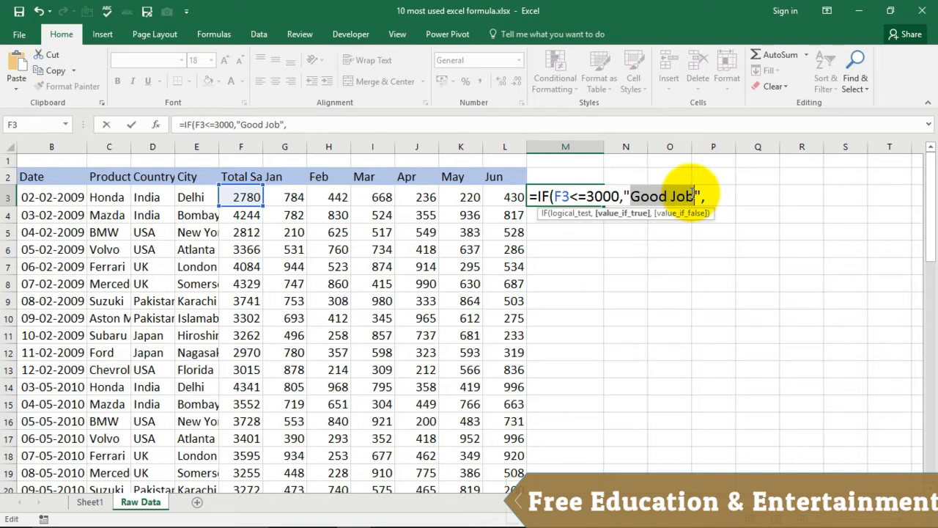
{"action": "type", "text": "Work "}
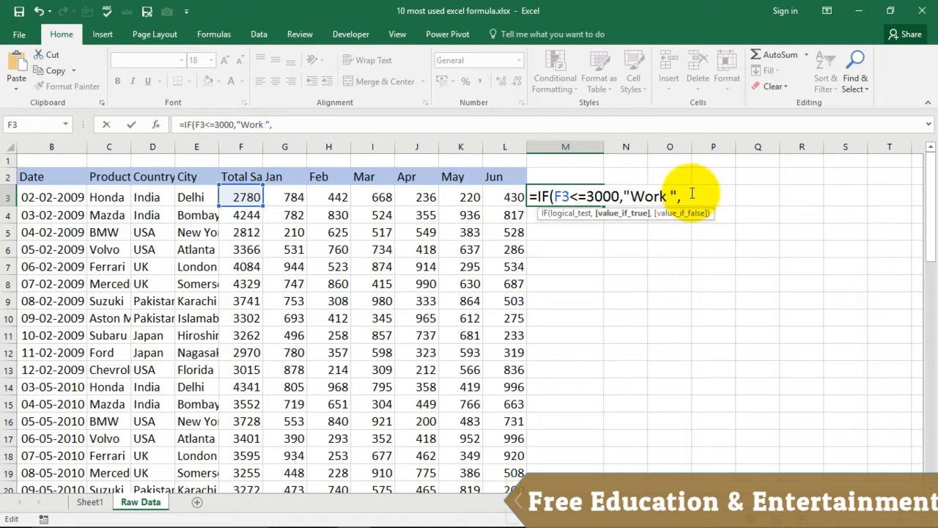
{"action": "type", "text": "Harder"}
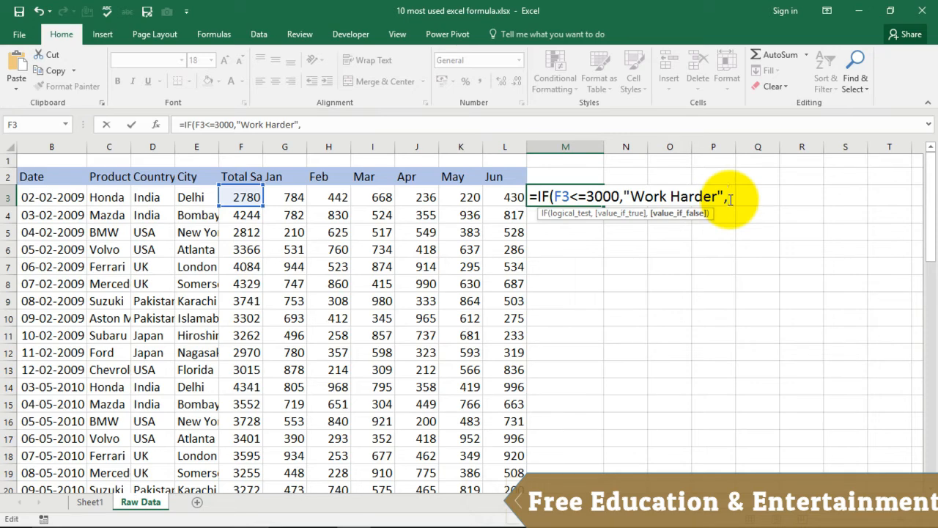
{"action": "type", "text": "\",\"Good "}
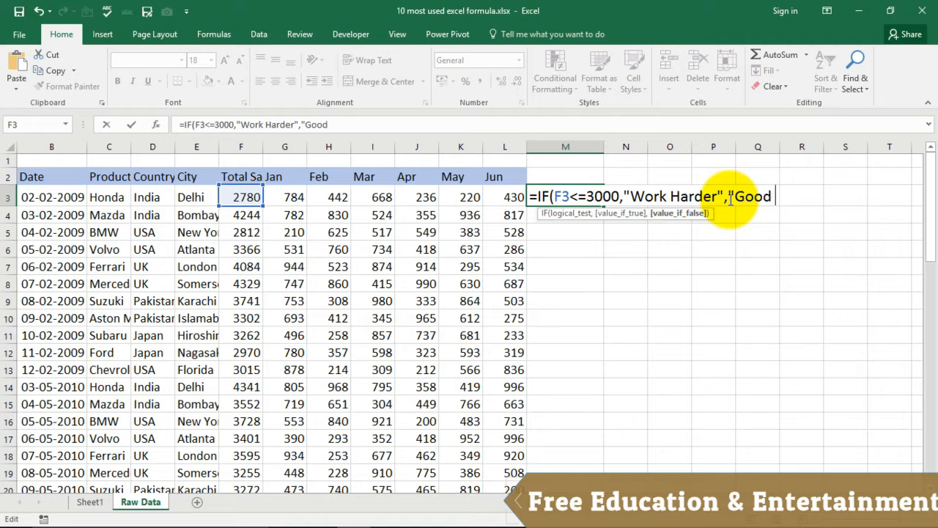
{"action": "type", "text": "Job\")"}
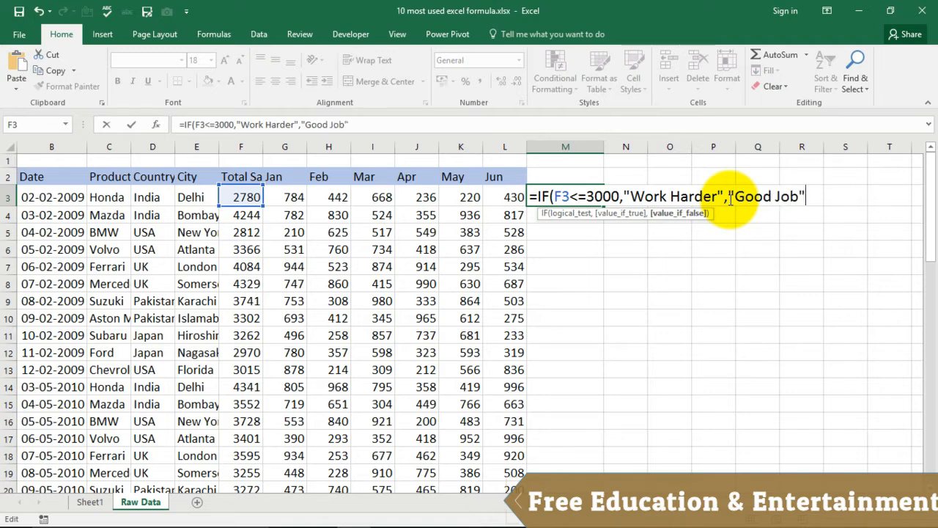
{"action": "key", "text": "Return"}
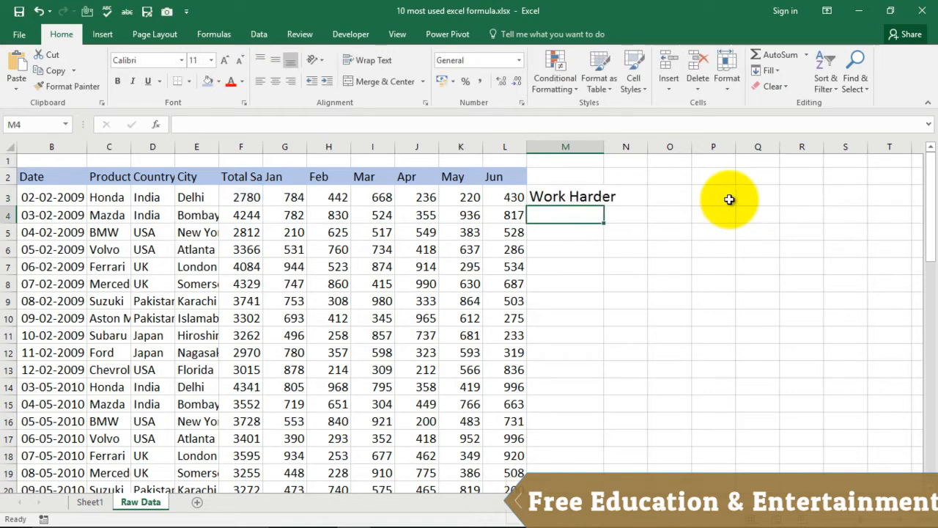
Overwrite the first record's total sales in F3 with 3100 to test the IF formula in M3
{"action": "left_click", "coordinate": [592, 196]}
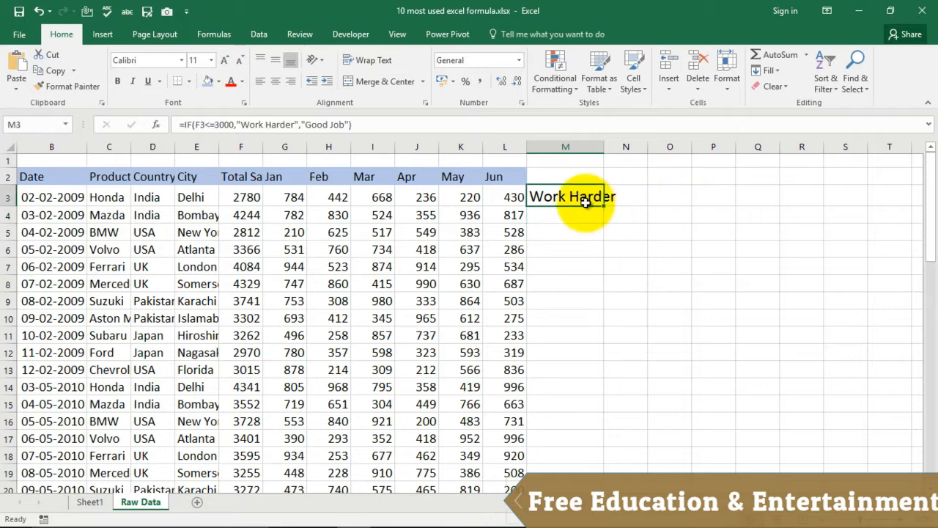
{"action": "left_click", "coordinate": [244, 196]}
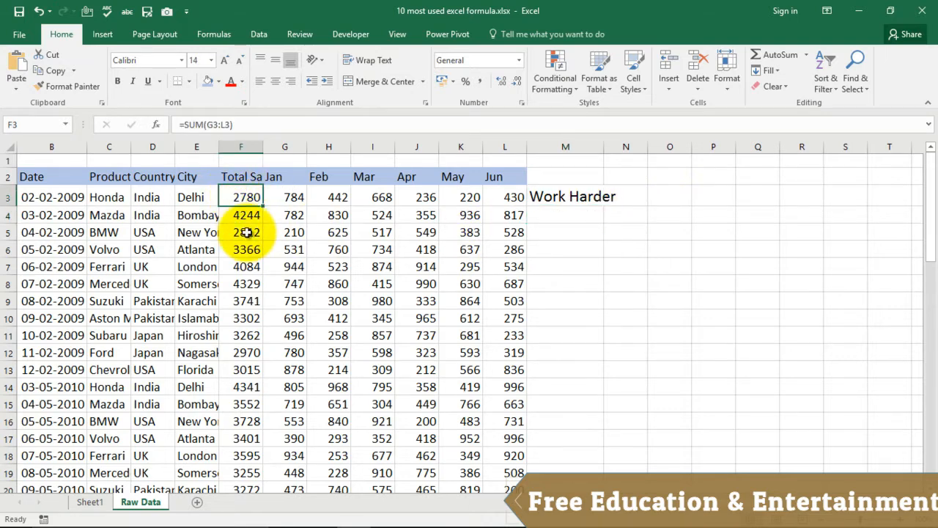
{"action": "type", "text": "3100"}
{"action": "key", "text": "Return"}
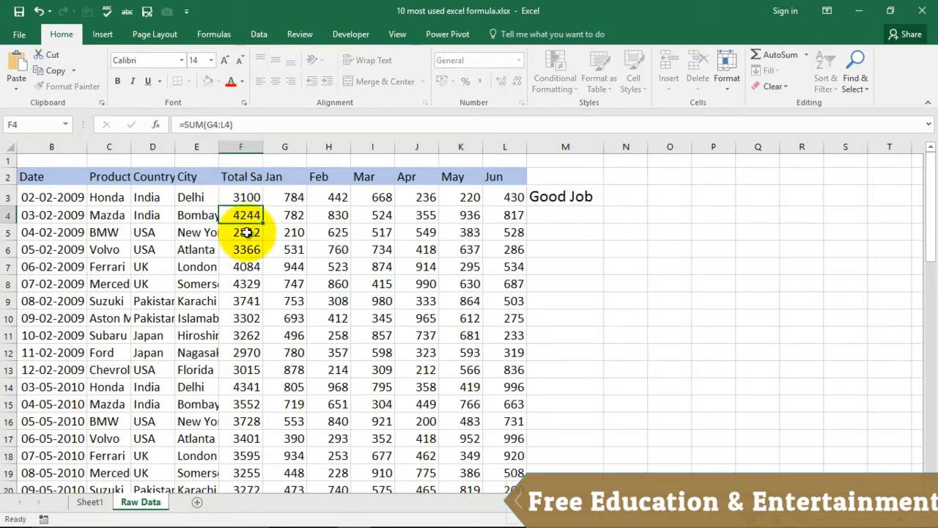
{"action": "left_click", "coordinate": [254, 197]}
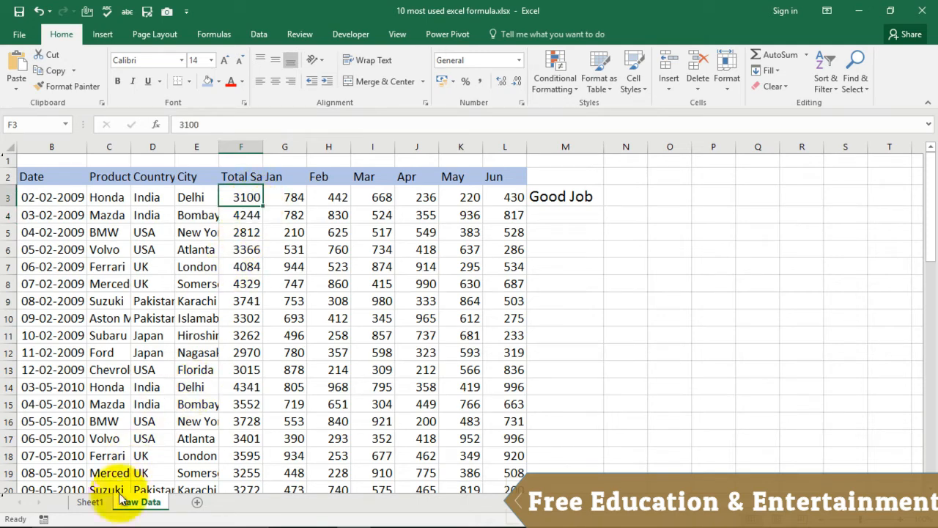
Go to the Countif formula entry in the Sheet1 list, return to the Raw Data sheet and clear M3
{"action": "left_click", "coordinate": [90, 503]}
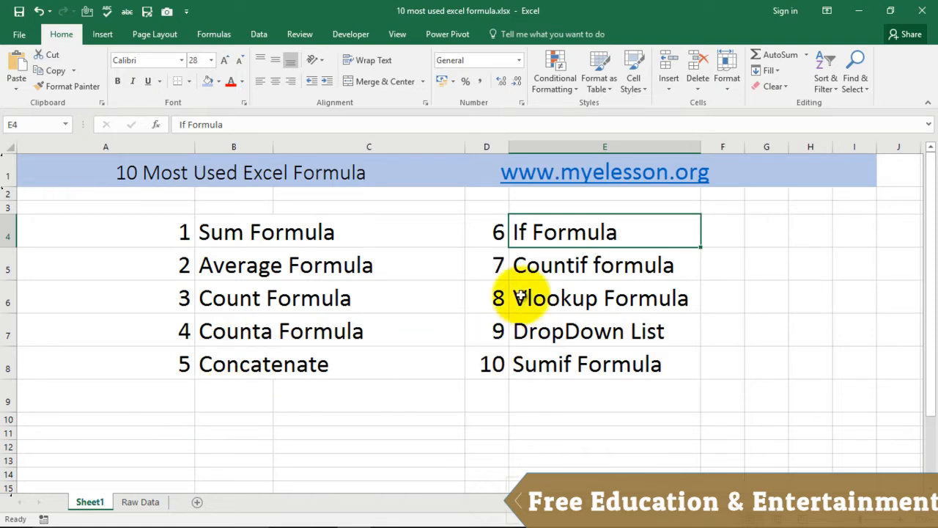
{"action": "left_click", "coordinate": [533, 267]}
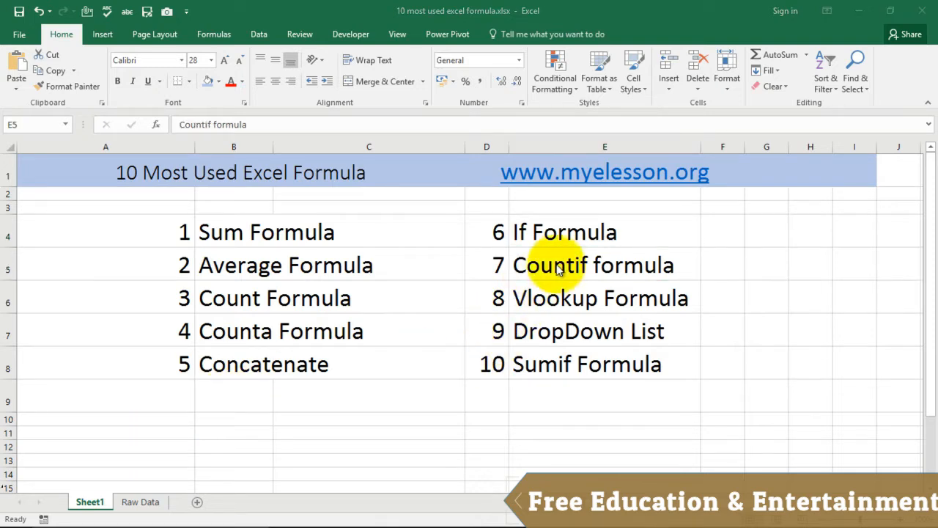
{"action": "left_click", "coordinate": [141, 503]}
{"action": "left_click", "coordinate": [579, 199]}
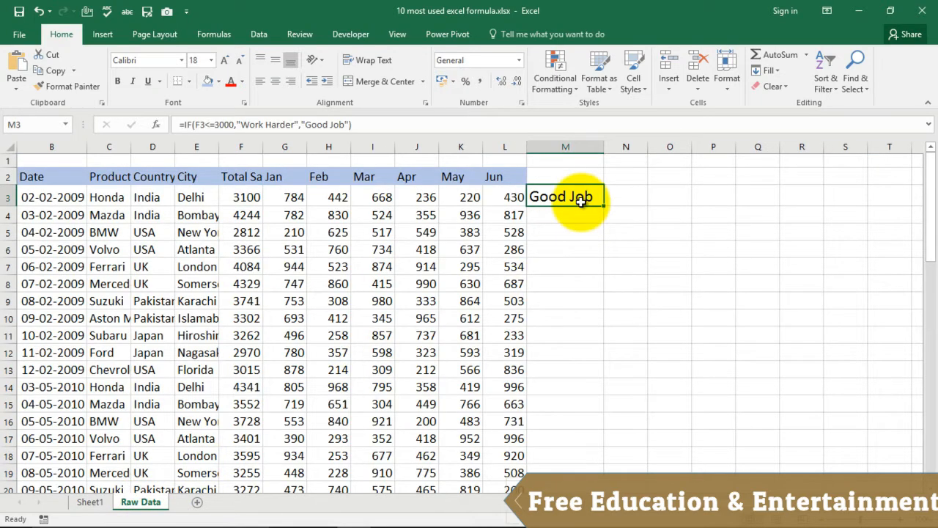
{"action": "key", "text": "Delete"}
{"action": "key", "text": "Right"}
{"action": "key", "text": "Left"}
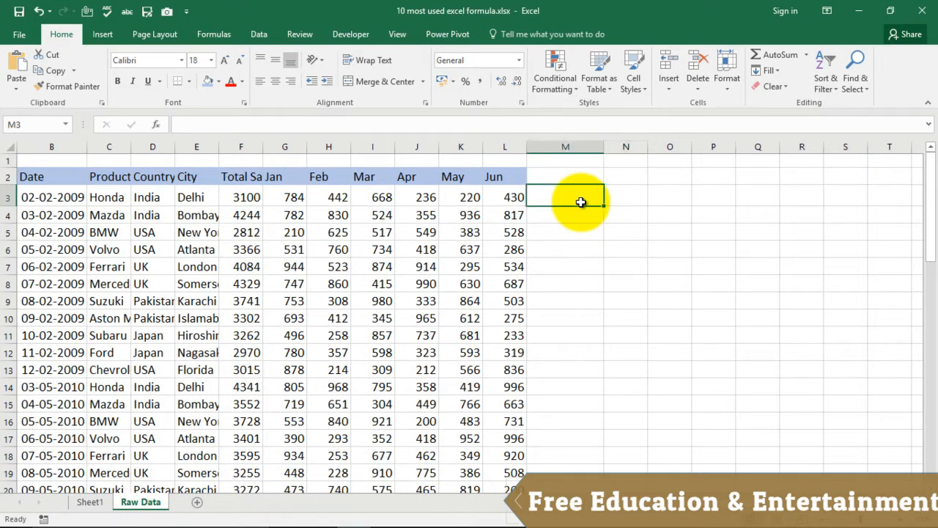
{"action": "key", "text": "Right"}
{"action": "key", "text": "Left"}
Begin a COUNTIF formula in M3 with the product names in C3:C57 as its range
{"action": "type", "text": "=coun"}
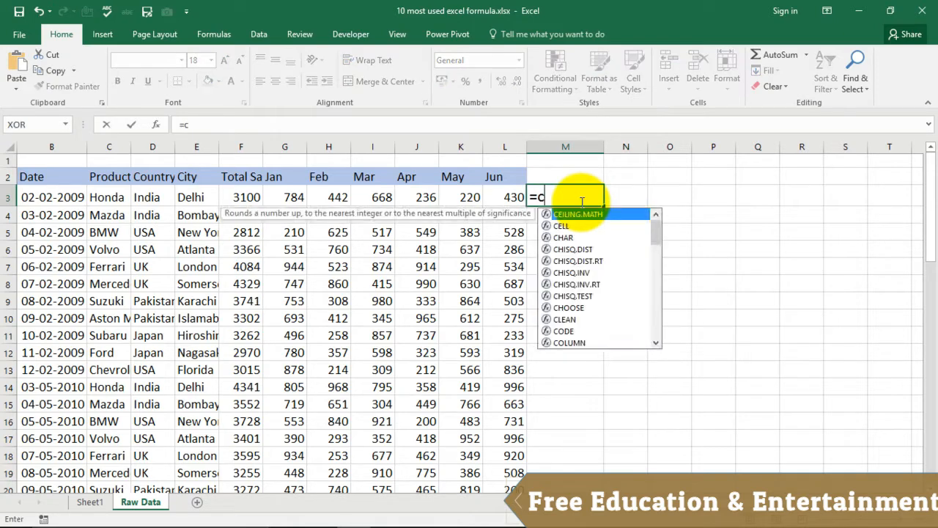
{"action": "key", "text": "Down"}
{"action": "key", "text": "Down"}
{"action": "key", "text": "Down"}
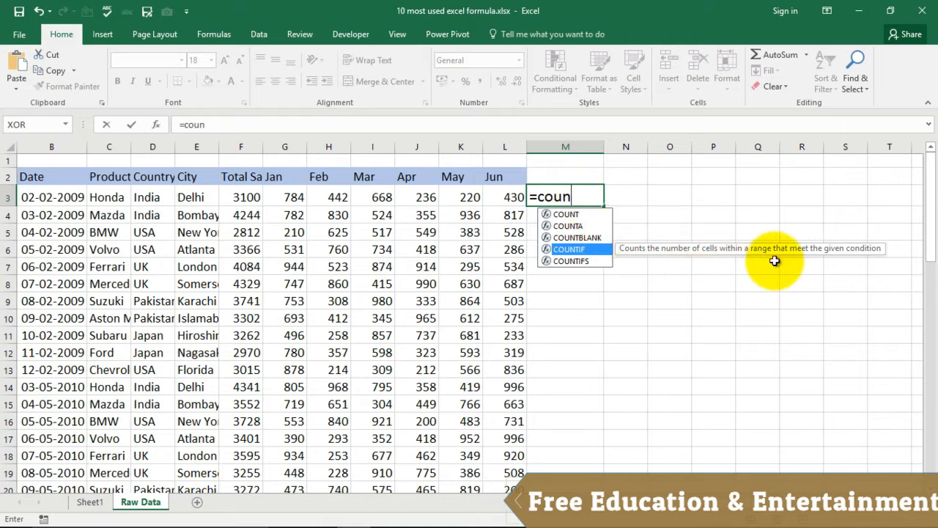
{"action": "key", "text": "Tab"}
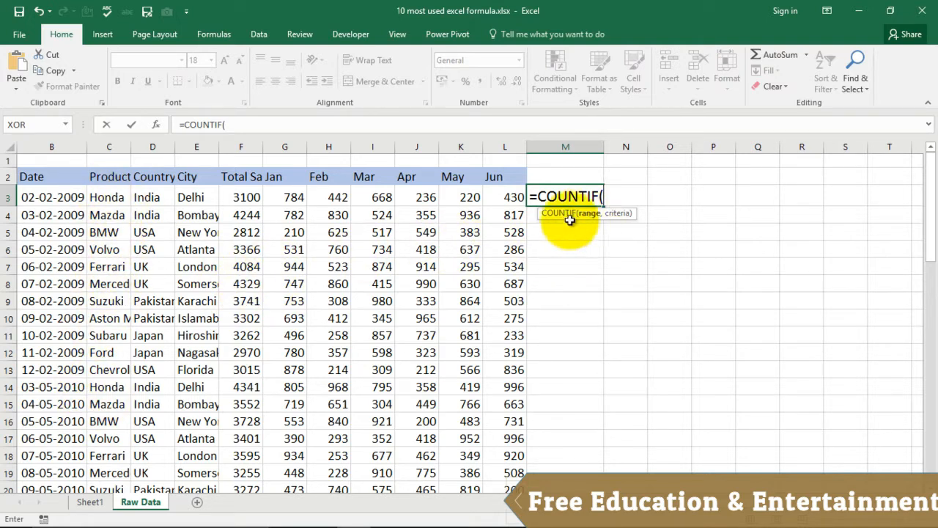
{"action": "left_click", "coordinate": [109, 199]}
{"action": "left_click_drag", "start_coordinate": [109, 199], "coordinate": [113, 455]}
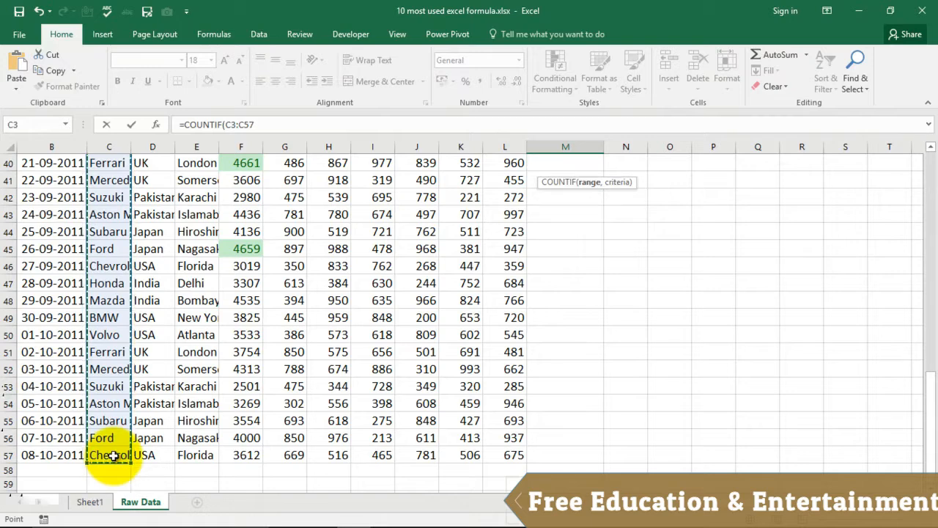
{"action": "type", "text": ","}
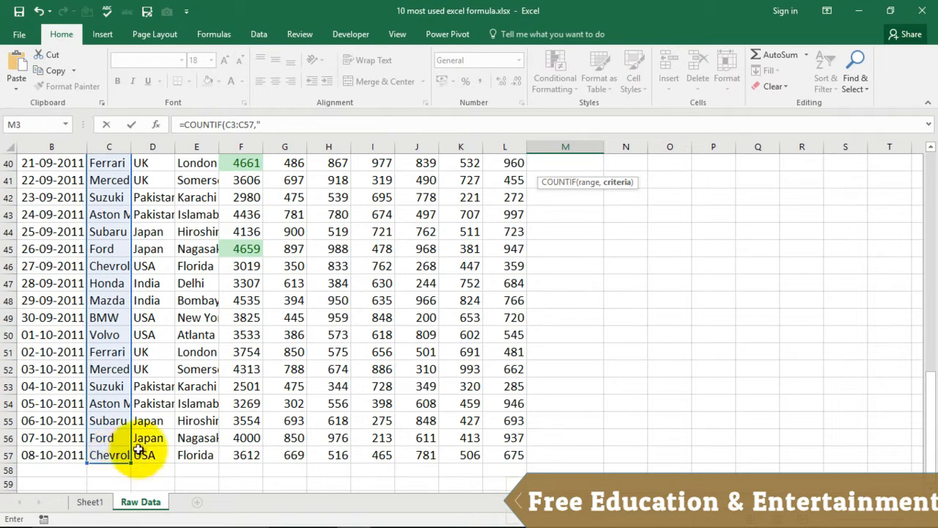
Complete the COUNTIF formula in M3 with the criterion "BMW" and select its result cell
{"action": "left_click", "coordinate": [273, 125]}
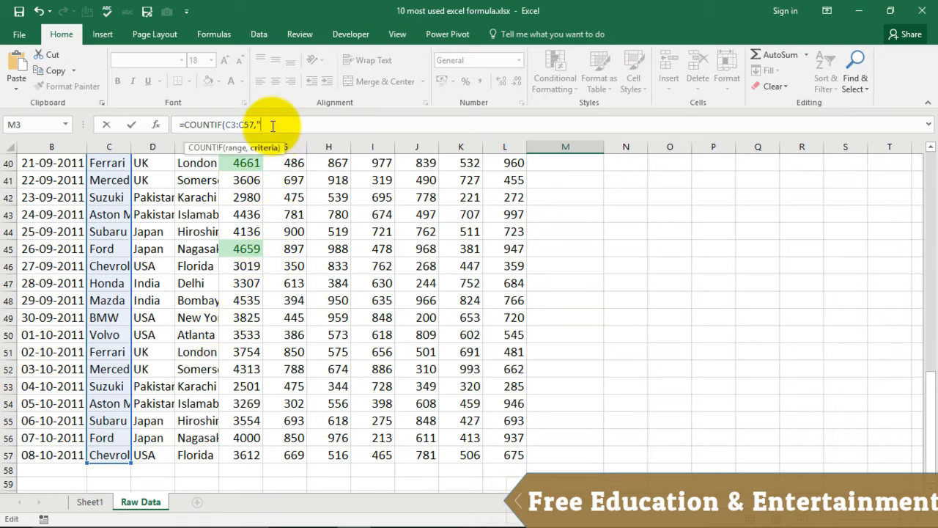
{"action": "type", "text": "\"BMW"}
{"action": "key", "text": "Return"}
{"action": "left_click", "coordinate": [584, 195]}
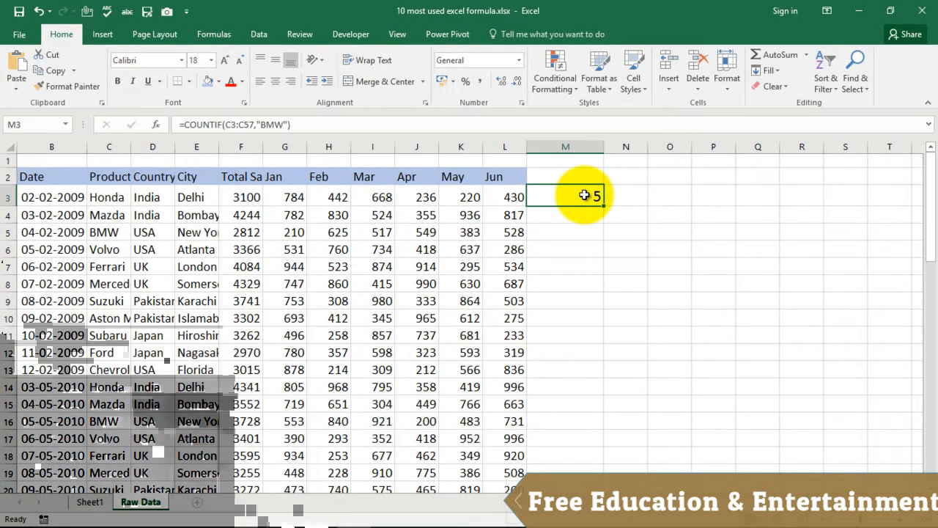
Enter Volvo in O2 and begin a COUNTIF formula in O3 directly below it
{"action": "left_click", "coordinate": [669, 183]}
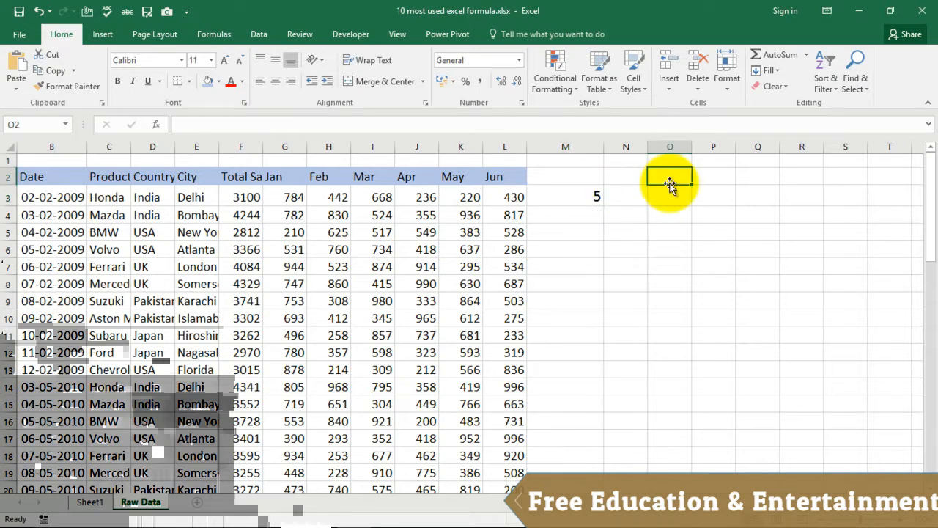
{"action": "type", "text": "Volvo"}
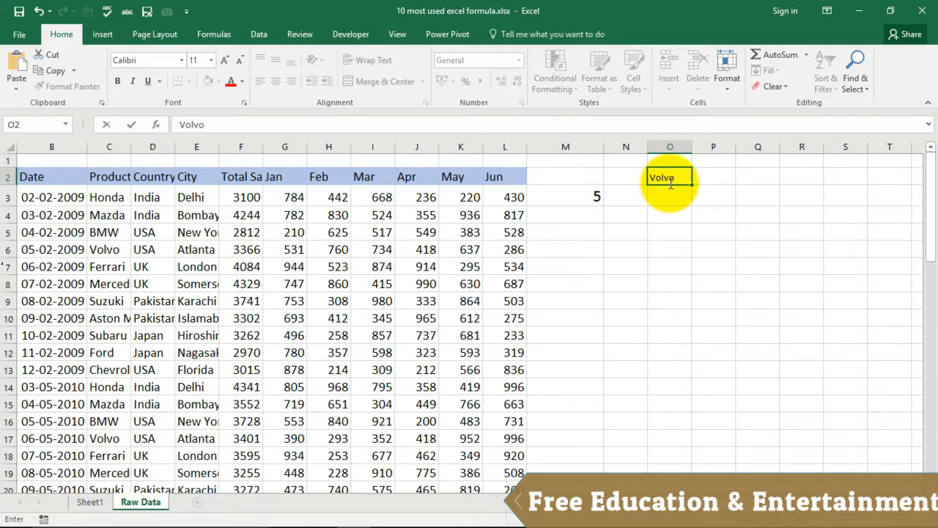
{"action": "key", "text": "Return"}
{"action": "type", "text": "="}
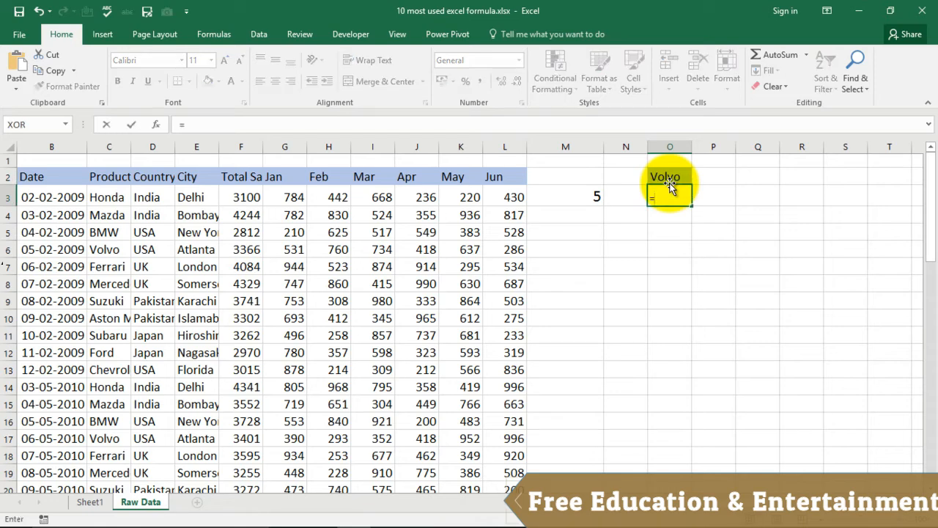
{"action": "type", "text": "coun"}
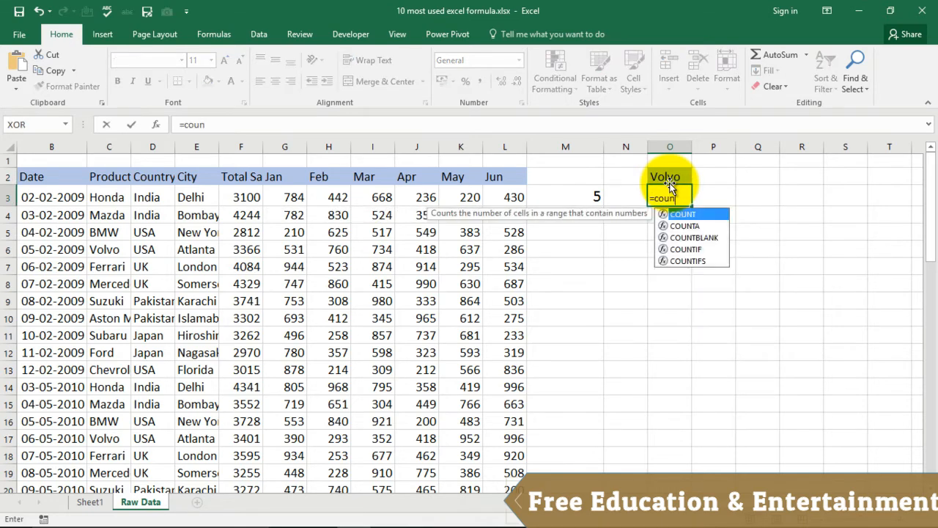
{"action": "key", "text": "Down"}
{"action": "key", "text": "Down"}
{"action": "key", "text": "Down"}
{"action": "key", "text": "Tab"}
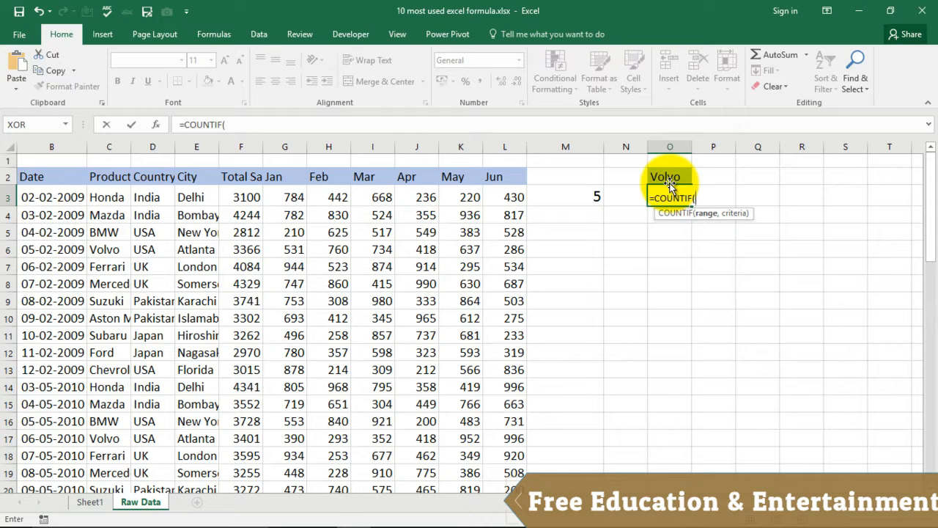
Complete the COUNTIF formula in O3 with range C3:C57 and cell O2 as the criterion, then select its result cell
{"action": "left_click", "coordinate": [112, 196]}
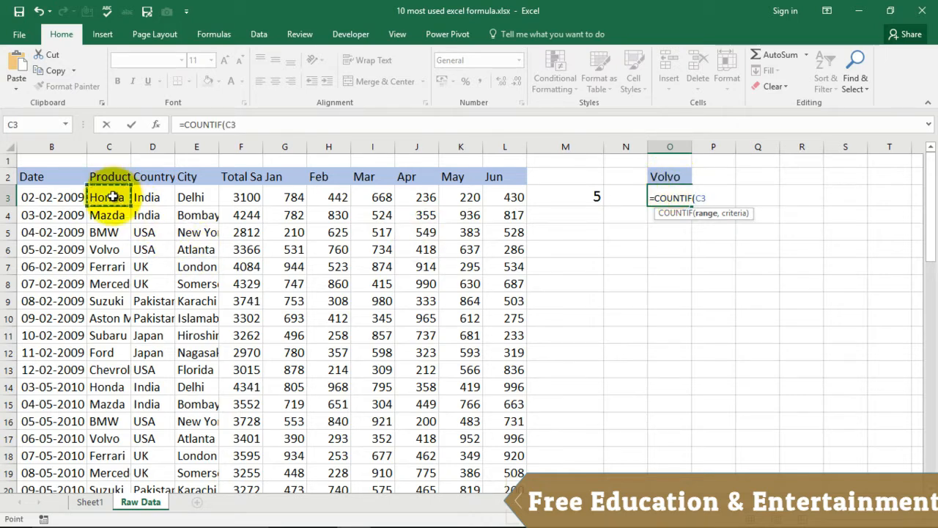
{"action": "key", "text": "ctrl+shift+Down"}
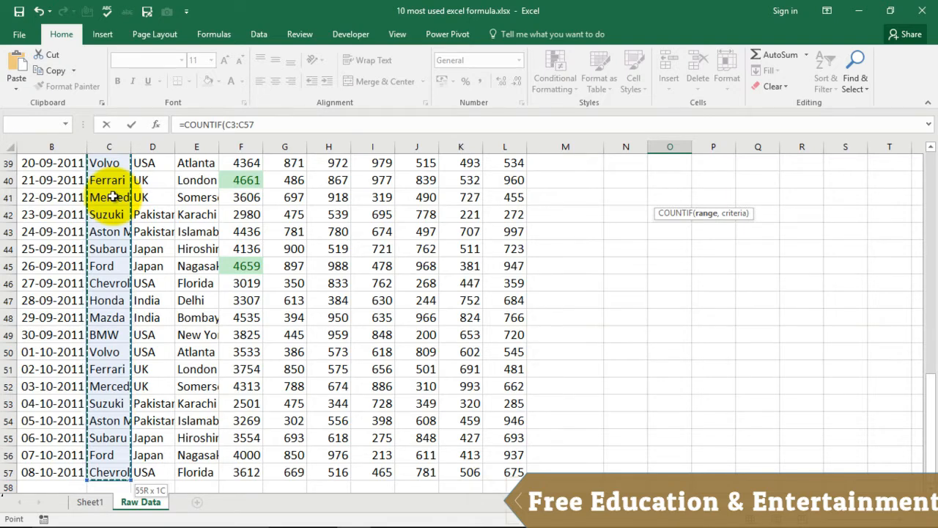
{"action": "type", "text": ","}
{"action": "scroll", "coordinate": [660, 293], "scroll_direction": "up", "scroll_amount": 6}
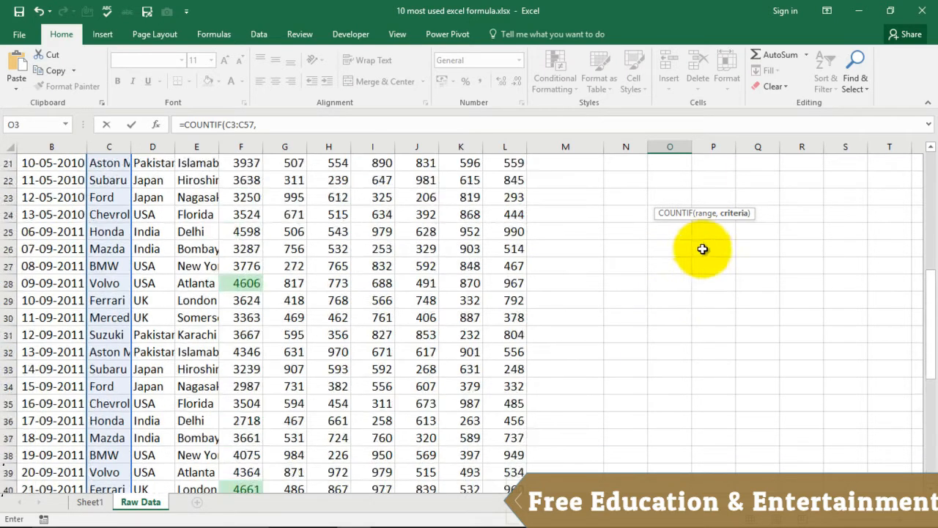
{"action": "scroll", "coordinate": [702, 249], "scroll_direction": "up", "scroll_amount": 7}
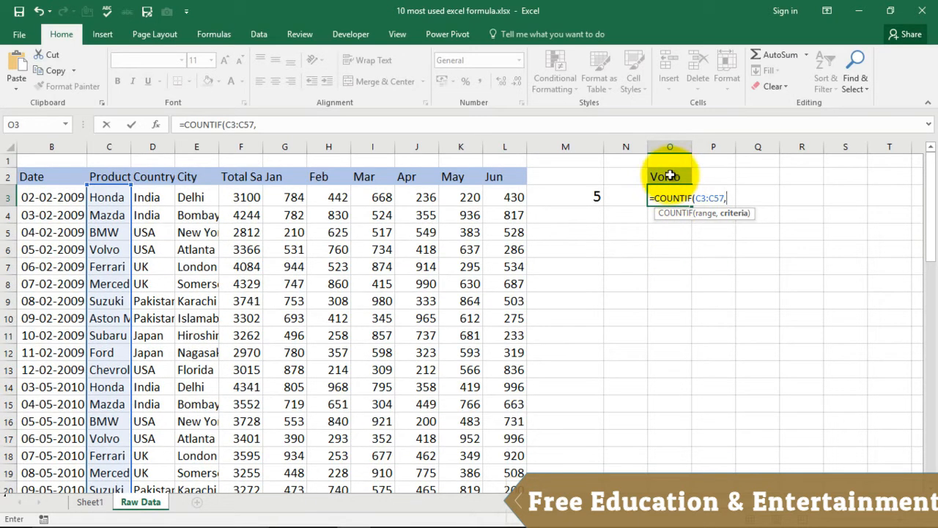
{"action": "left_click", "coordinate": [672, 173]}
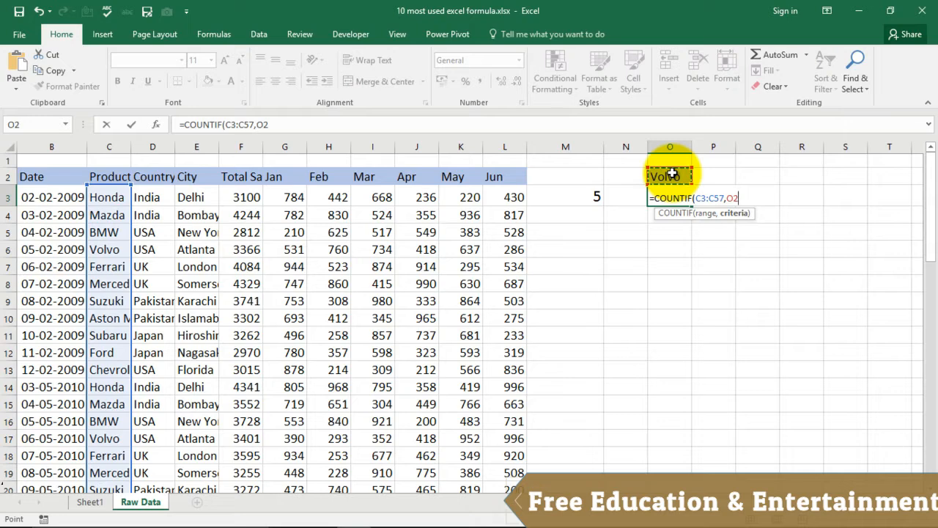
{"action": "key", "text": "Return"}
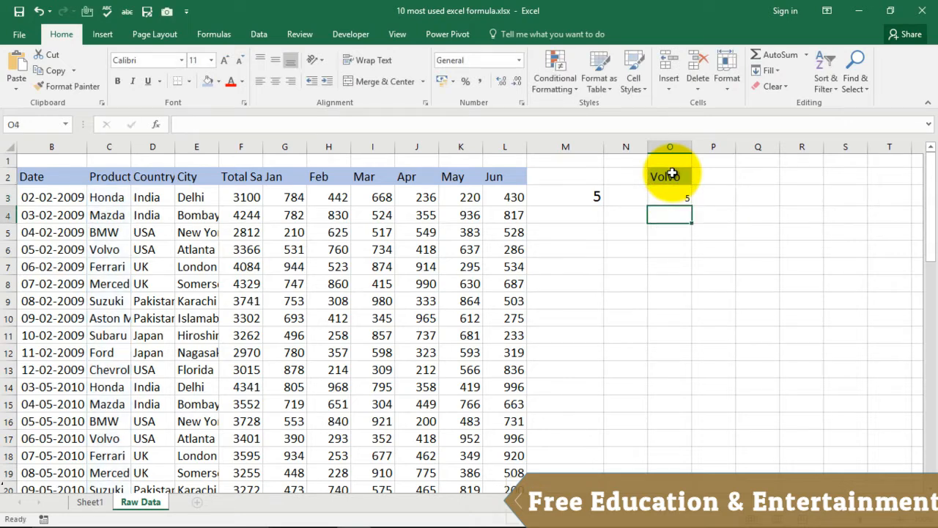
{"action": "key", "text": "Up"}
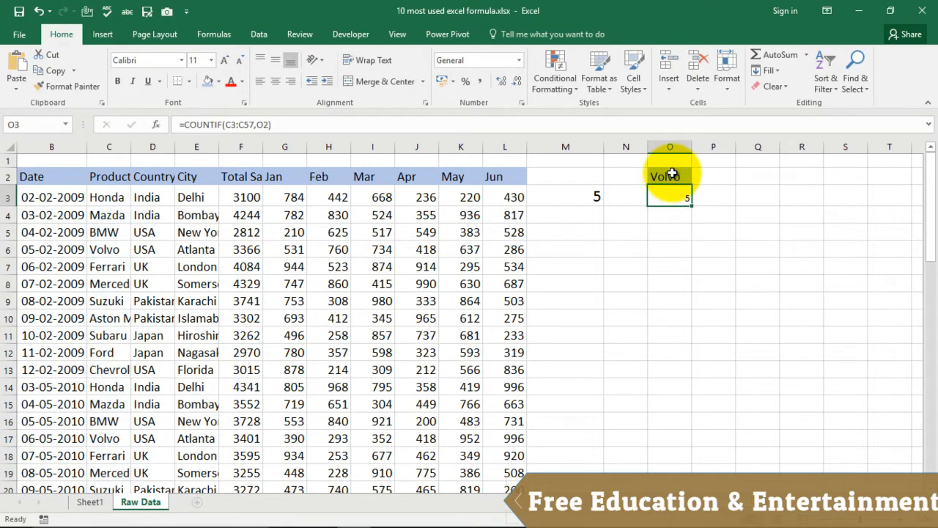
Overwrite the product name in C4 with Volvo to test the COUNTIF formula in O3
{"action": "left_click", "coordinate": [104, 233]}
{"action": "left_click", "coordinate": [113, 212]}
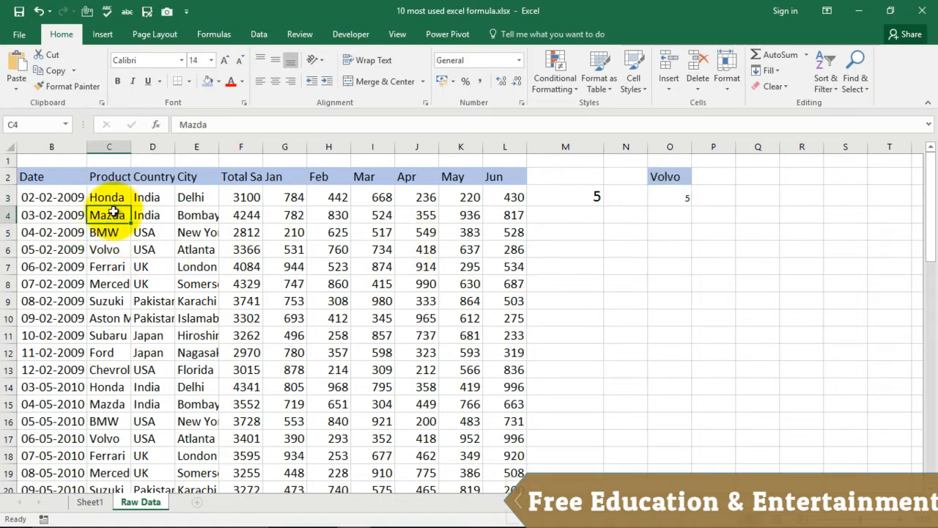
{"action": "type", "text": "Volvo"}
{"action": "key", "text": "Return"}
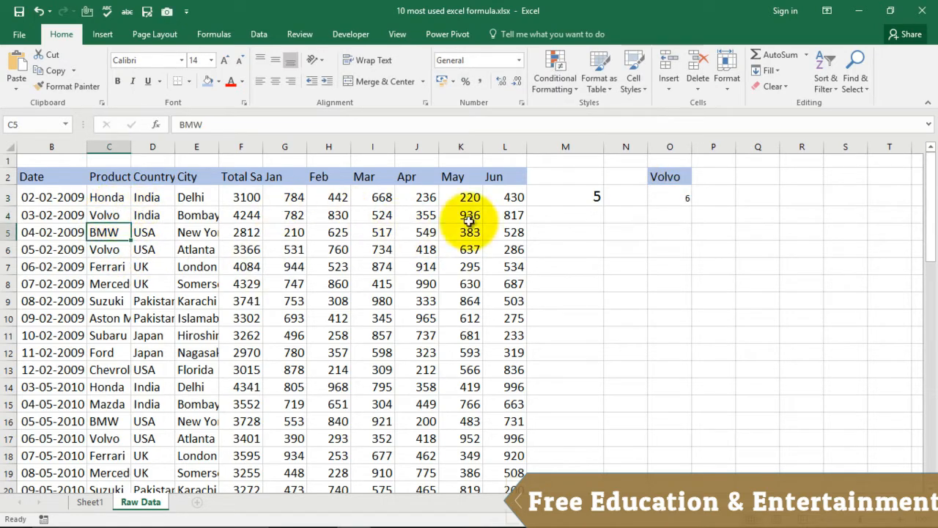
Increase the font size of the COUNTIF result in O3
{"action": "left_click", "coordinate": [667, 195]}
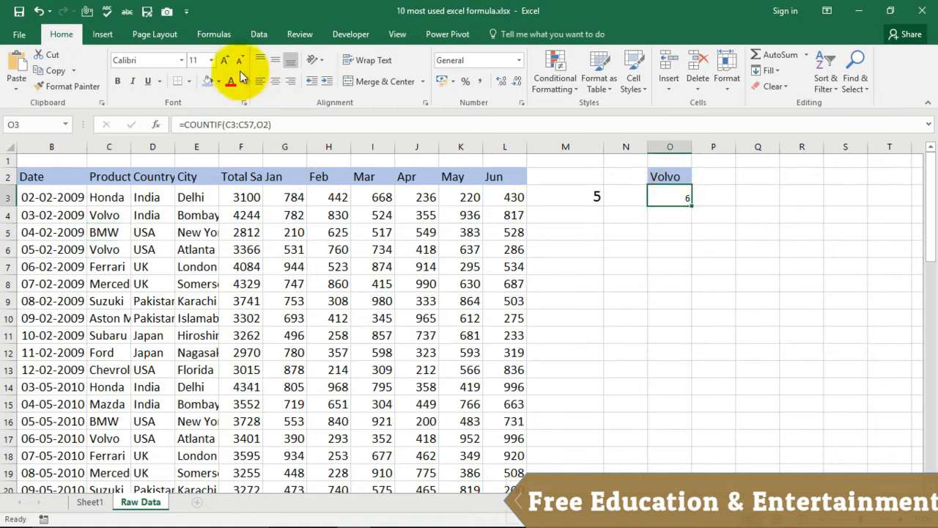
{"action": "left_click", "coordinate": [225, 60]}
{"action": "left_click", "coordinate": [225, 60]}
{"action": "left_click", "coordinate": [225, 60]}
{"action": "left_click", "coordinate": [624, 271]}
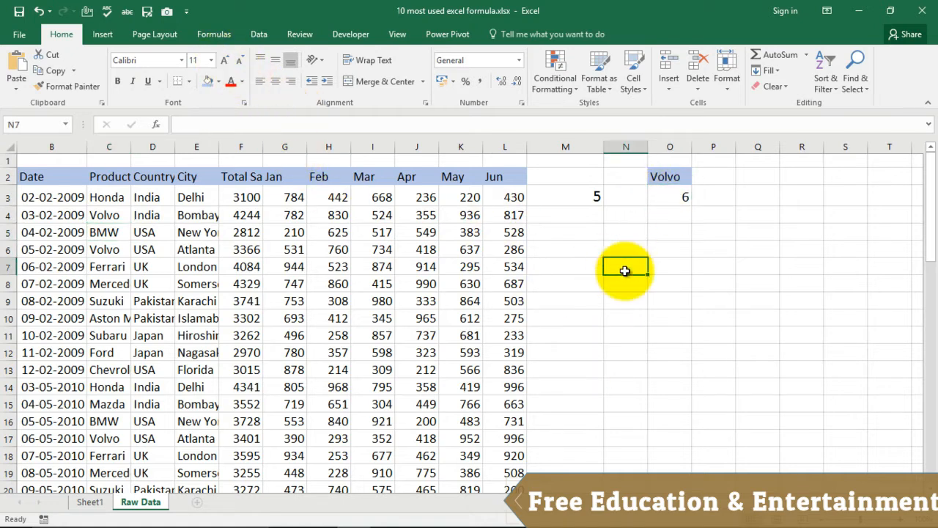
Clear all contents and formatting from the Volvo label and its count in O2:O3
{"action": "left_click_drag", "start_coordinate": [643, 178], "coordinate": [685, 198]}
{"action": "left_click", "coordinate": [708, 247]}
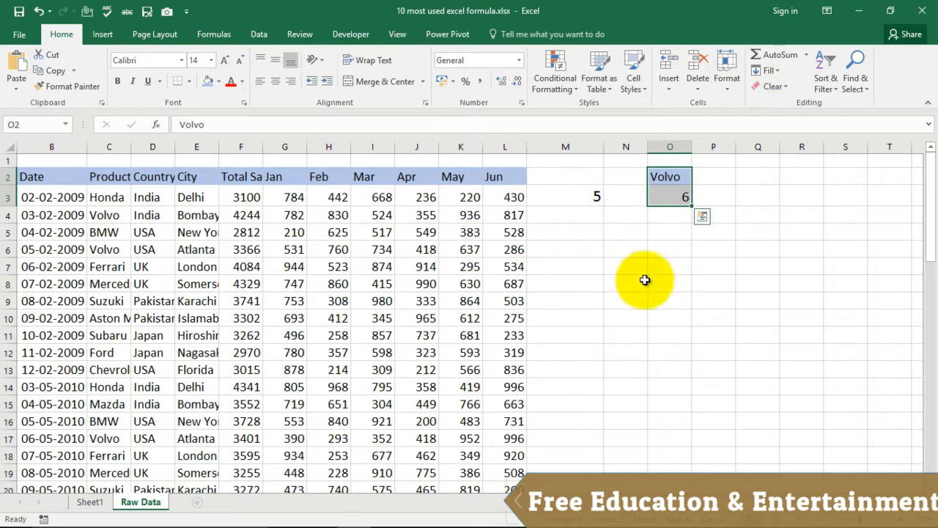
{"action": "left_click", "coordinate": [786, 90]}
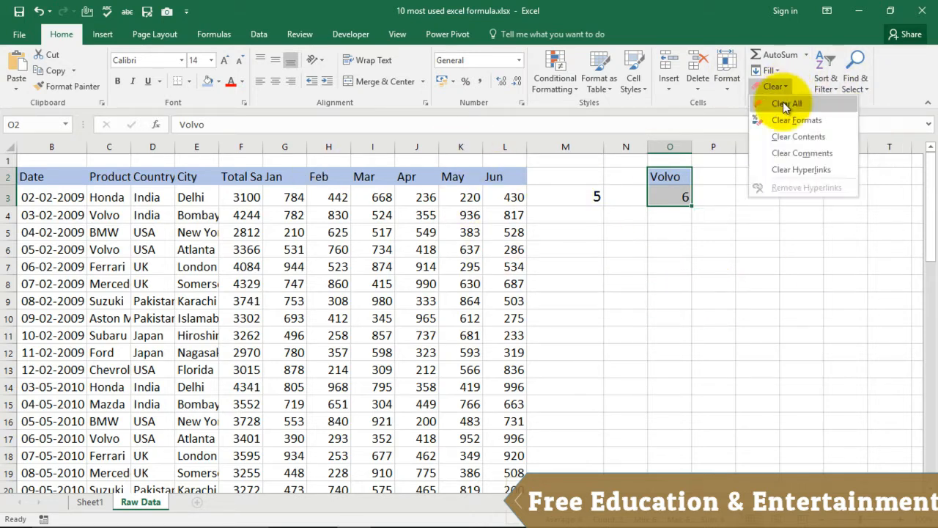
{"action": "left_click", "coordinate": [786, 104]}
{"action": "left_click", "coordinate": [751, 192]}
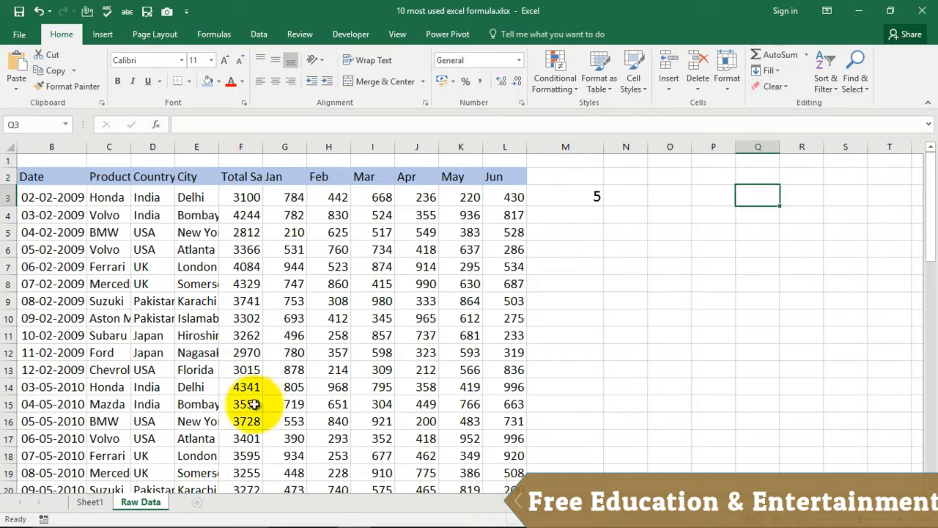
Go to the Vlookup Formula entry in the Sheet1 list, return to the Raw Data sheet and clear M3
{"action": "key", "text": "ctrl+v"}
{"action": "left_click", "coordinate": [90, 502]}
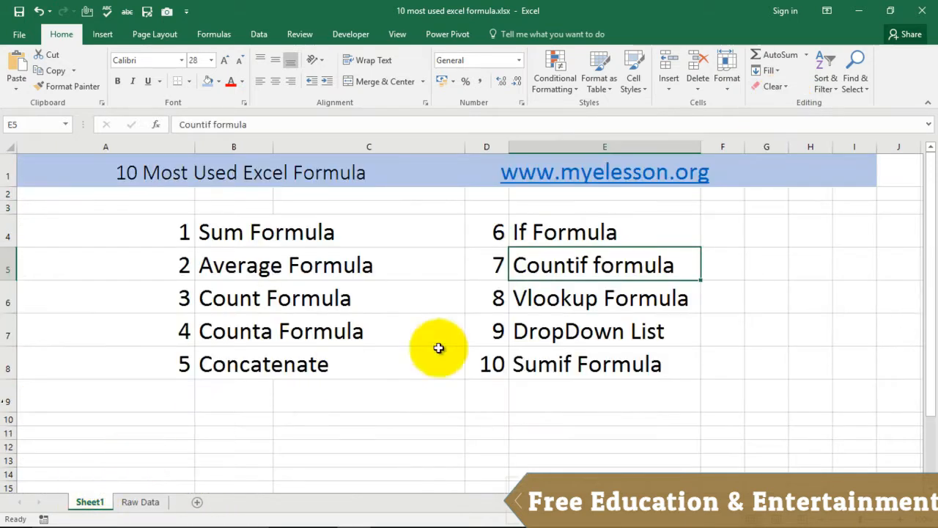
{"action": "left_click", "coordinate": [542, 303]}
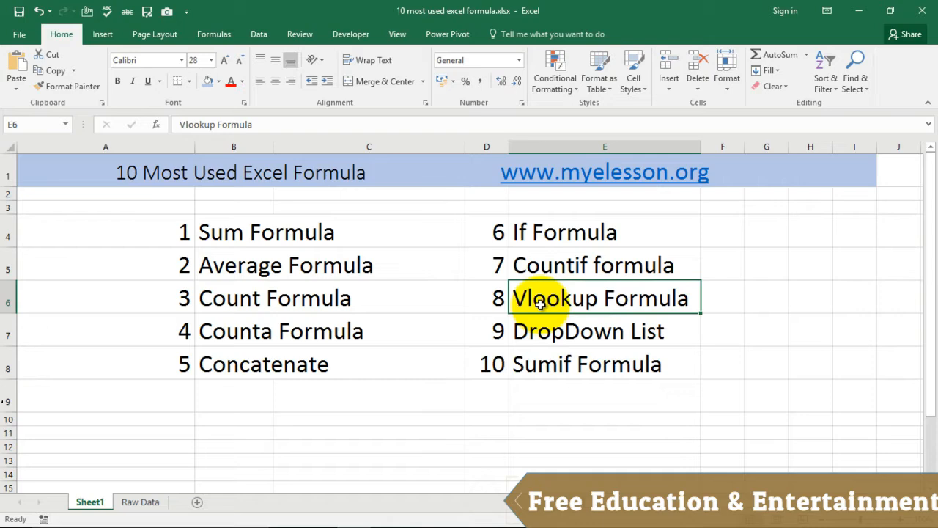
{"action": "left_click", "coordinate": [140, 501]}
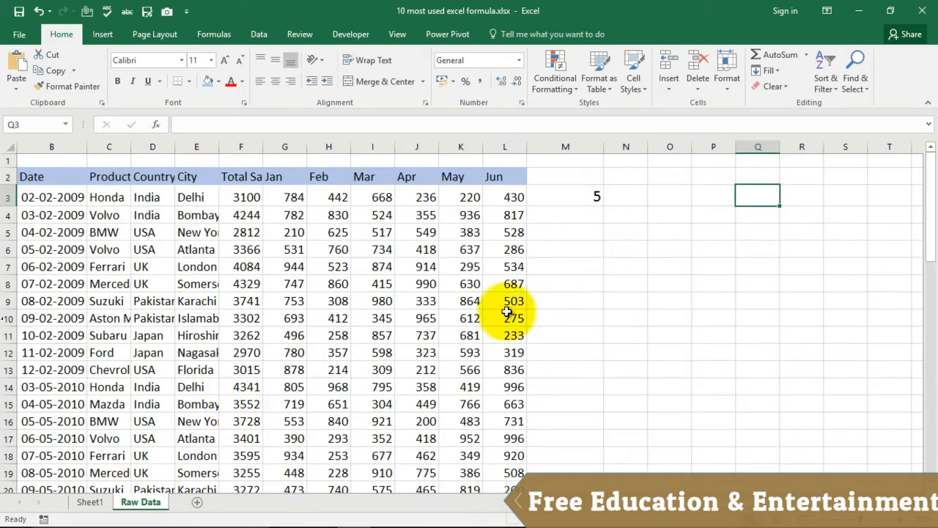
{"action": "left_click", "coordinate": [593, 196]}
{"action": "key", "text": "Delete"}
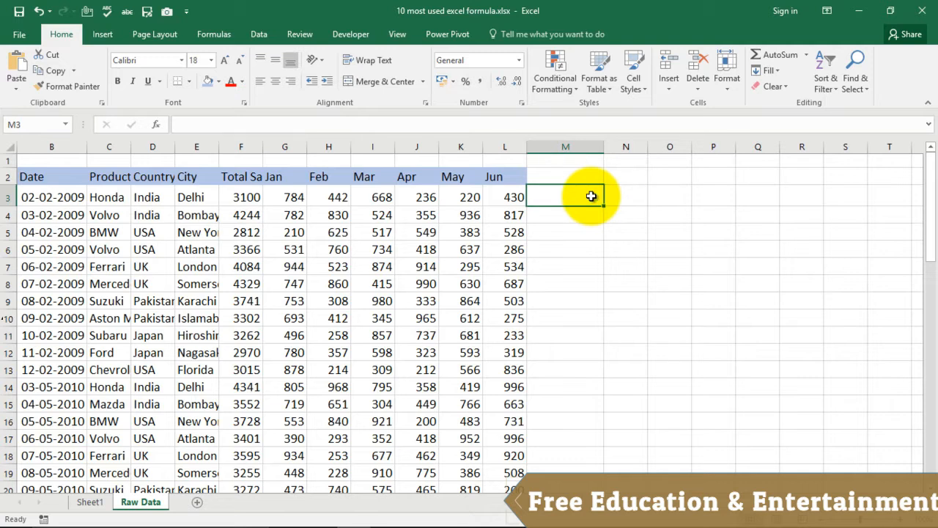
Copy the first six product names in C3:C8
{"action": "key", "text": "Right"}
{"action": "key", "text": "Left"}
{"action": "key", "text": "Left"}
{"action": "key", "text": "Left"}
{"action": "key", "text": "Left"}
{"action": "key", "text": "Left"}
{"action": "key", "text": "Left"}
{"action": "key", "text": "Left"}
{"action": "key", "text": "Left"}
{"action": "key", "text": "Left"}
{"action": "key", "text": "Left"}
{"action": "key", "text": "Left"}
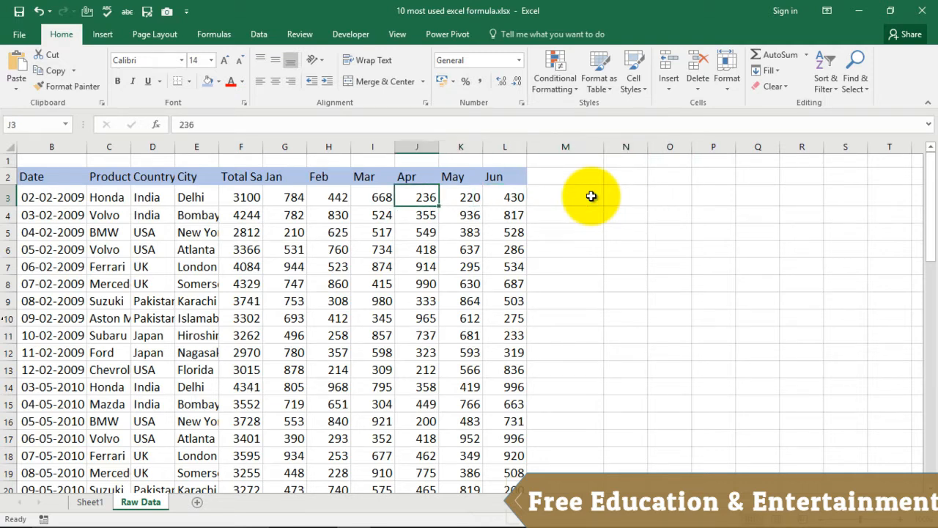
{"action": "key", "text": "shift+Down"}
{"action": "key", "text": "shift+Down"}
{"action": "key", "text": "shift+Down"}
{"action": "key", "text": "shift+Down"}
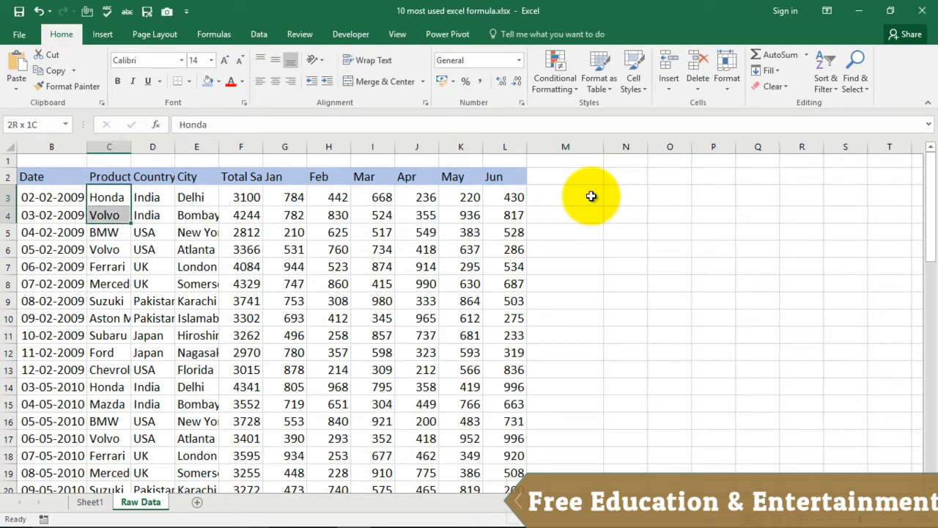
{"action": "key", "text": "shift+Down"}
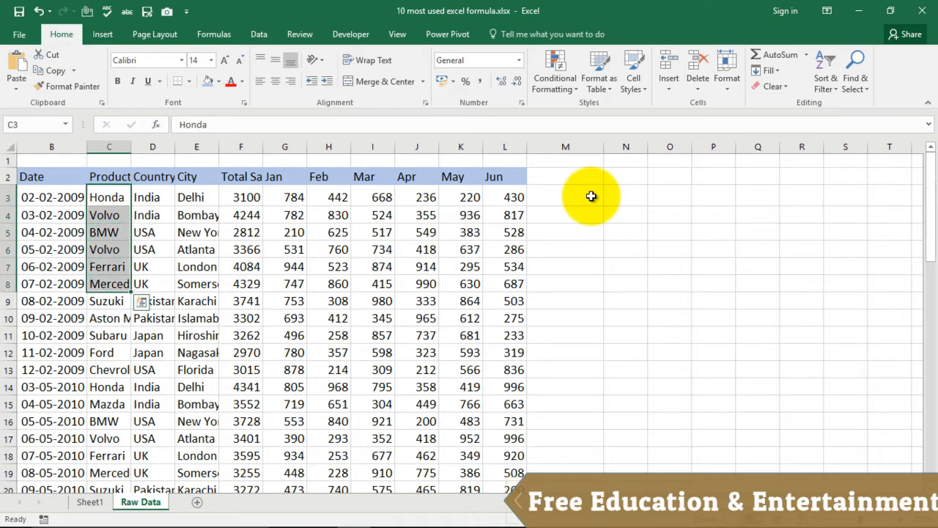
{"action": "key", "text": "ctrl+c"}
Paste the copied product names into the empty area starting at O3
{"action": "key", "text": "Right"}
{"action": "key", "text": "Right"}
{"action": "key", "text": "Right"}
{"action": "key", "text": "Right"}
{"action": "key", "text": "Right"}
{"action": "key", "text": "Right"}
{"action": "key", "text": "Right"}
{"action": "key", "text": "Right"}
{"action": "key", "text": "Right"}
{"action": "key", "text": "Right"}
{"action": "key", "text": "Right"}
{"action": "key", "text": "Right"}
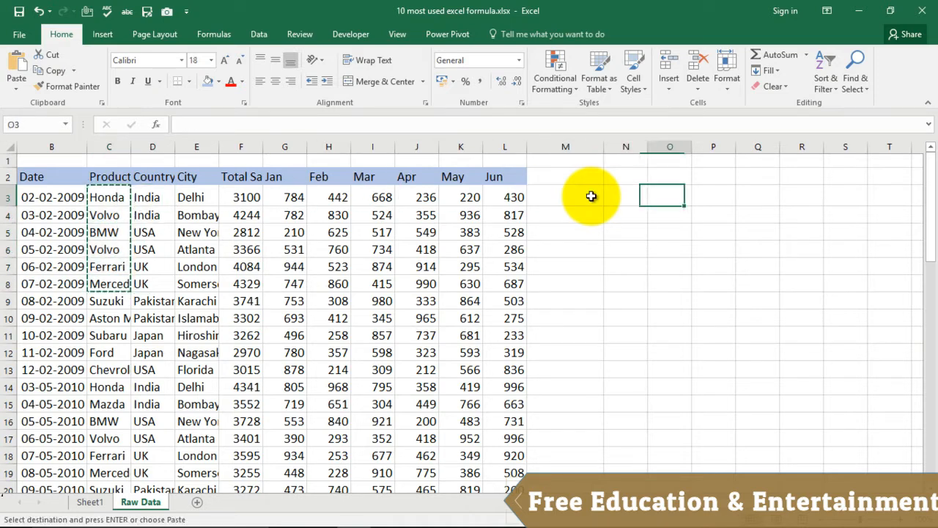
{"action": "key", "text": "ctrl+v"}
{"action": "key", "text": "Right"}
{"action": "key", "text": "Left"}
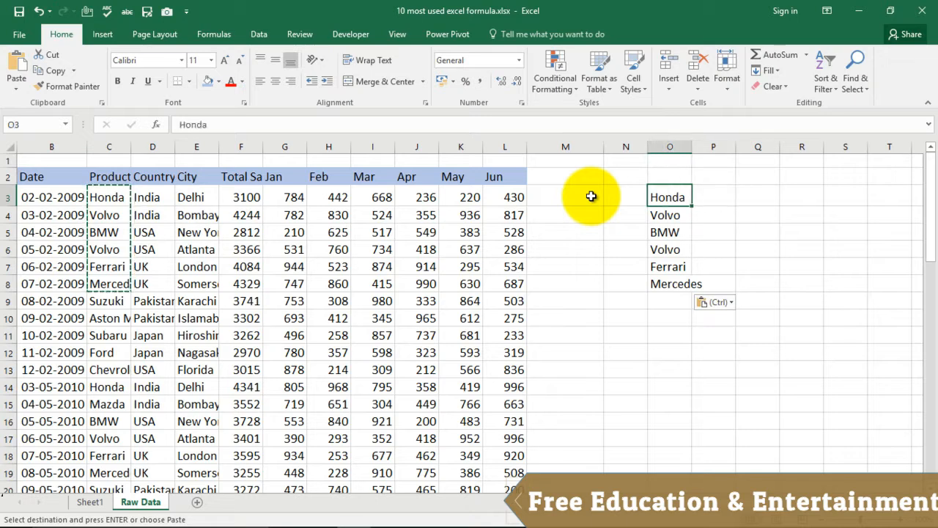
{"action": "key", "text": "Right"}
{"action": "key", "text": "Right"}
{"action": "key", "text": "Left"}
{"action": "key", "text": "Left"}
{"action": "key", "text": "Right"}
{"action": "key", "text": "Right"}
{"action": "key", "text": "Left"}
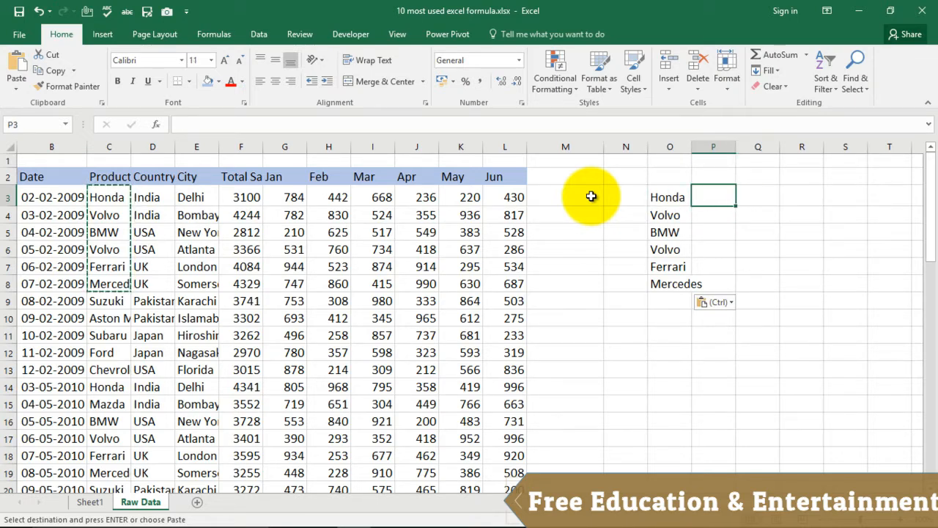
{"action": "key", "text": "Left"}
{"action": "key", "text": "Right"}
{"action": "key", "text": "Right"}
{"action": "key", "text": "Right"}
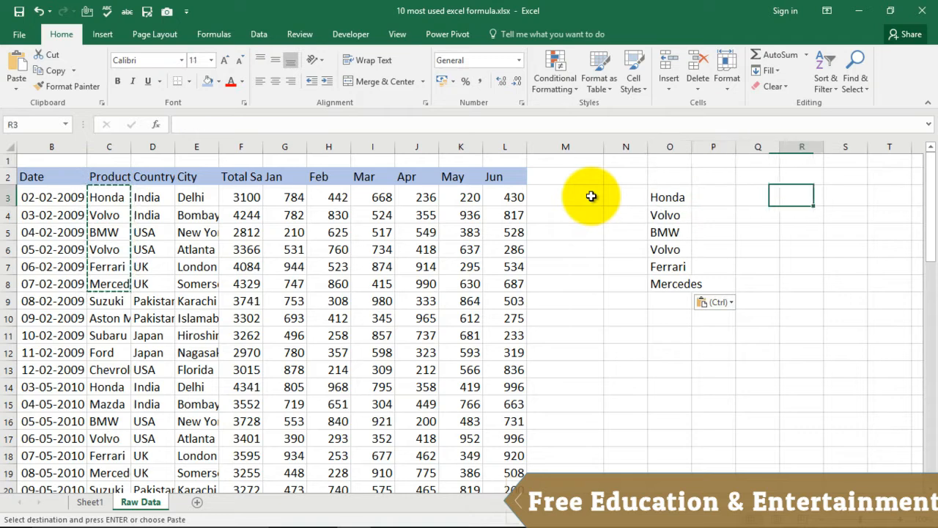
Delete the pasted product names in O4:O8, keeping only Honda in O3
{"action": "key", "text": "Left"}
{"action": "key", "text": "Left"}
{"action": "key", "text": "Left"}
{"action": "key", "text": "Down"}
{"action": "key", "text": "shift+Down"}
{"action": "key", "text": "shift+Down"}
{"action": "key", "text": "shift+Down"}
{"action": "key", "text": "shift+Down"}
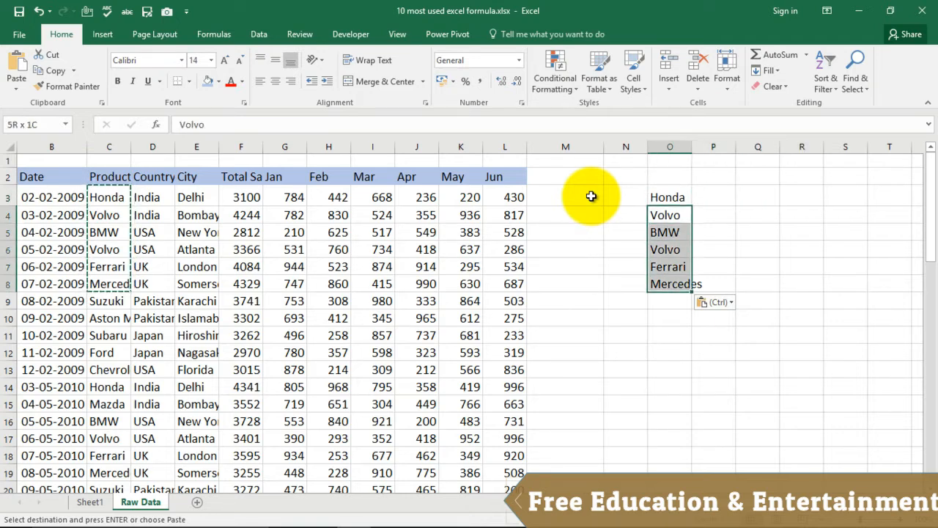
{"action": "key", "text": "Delete"}
Enter the headers Car Name in O2 and TotalSales in P2 above the Honda lookup row
{"action": "key", "text": "Up"}
{"action": "key", "text": "Right"}
{"action": "key", "text": "Right"}
{"action": "key", "text": "Left"}
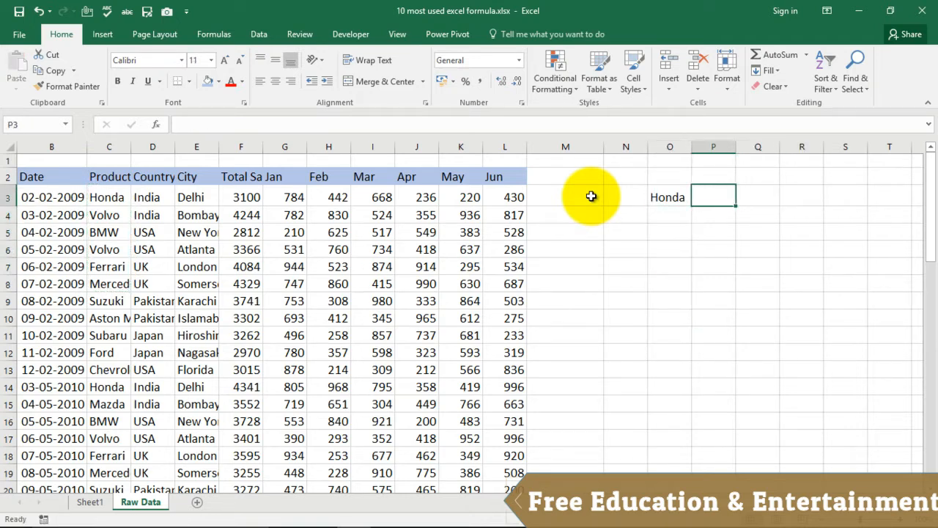
{"action": "key", "text": "Left"}
{"action": "key", "text": "Up"}
{"action": "type", "text": "Car"}
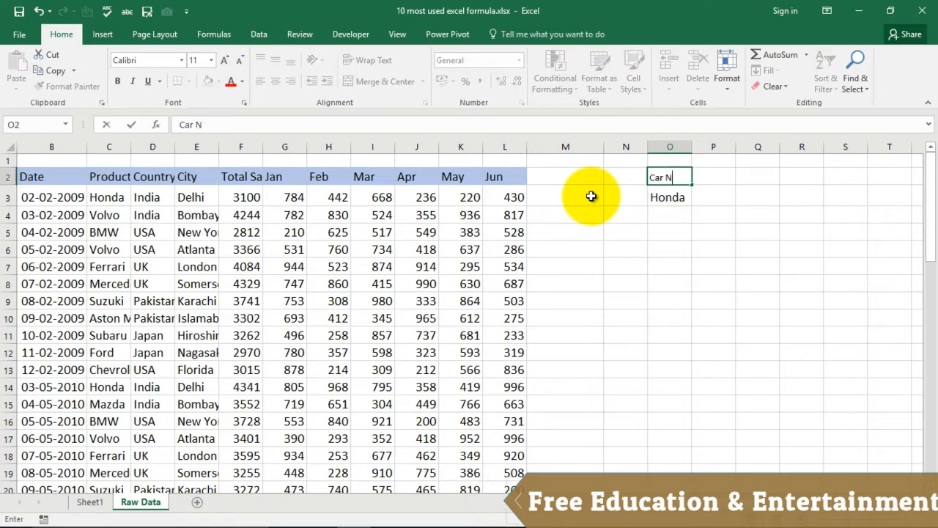
{"action": "type", "text": " Name"}
{"action": "key", "text": "Tab"}
{"action": "type", "text": "T"}
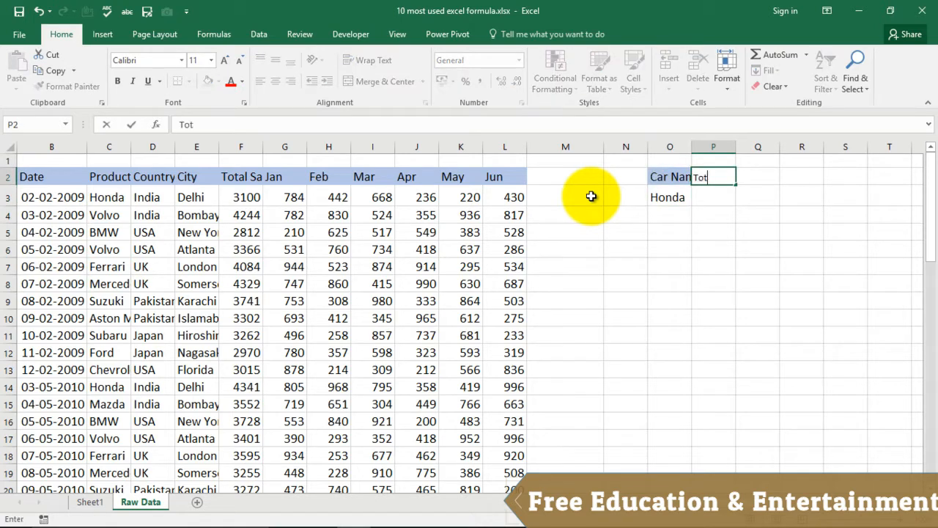
{"action": "type", "text": "otalSales"}
{"action": "key", "text": "Return"}
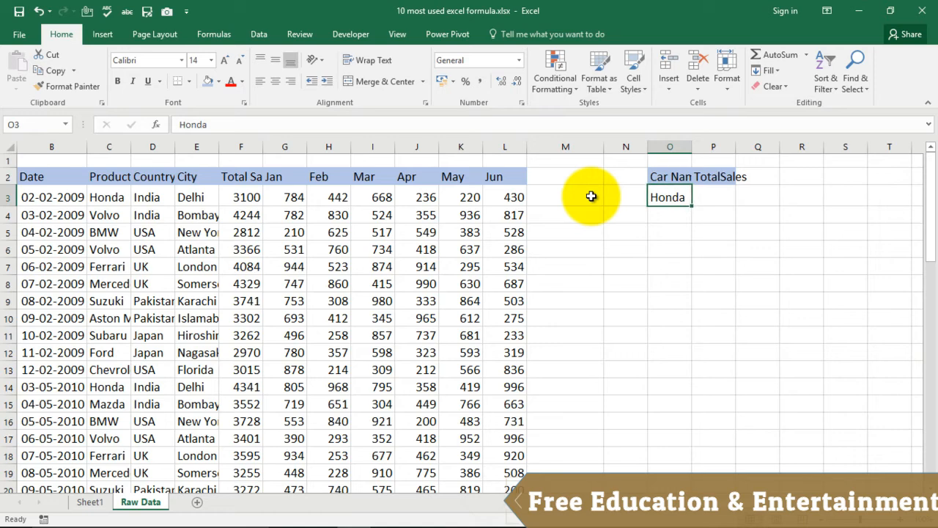
Increase the font size of O2:P3 to 18 and widen columns O and P to fit their headers
{"action": "left_click_drag", "start_coordinate": [690, 146], "coordinate": [765, 146]}
{"action": "left_click_drag", "start_coordinate": [689, 177], "coordinate": [728, 197]}
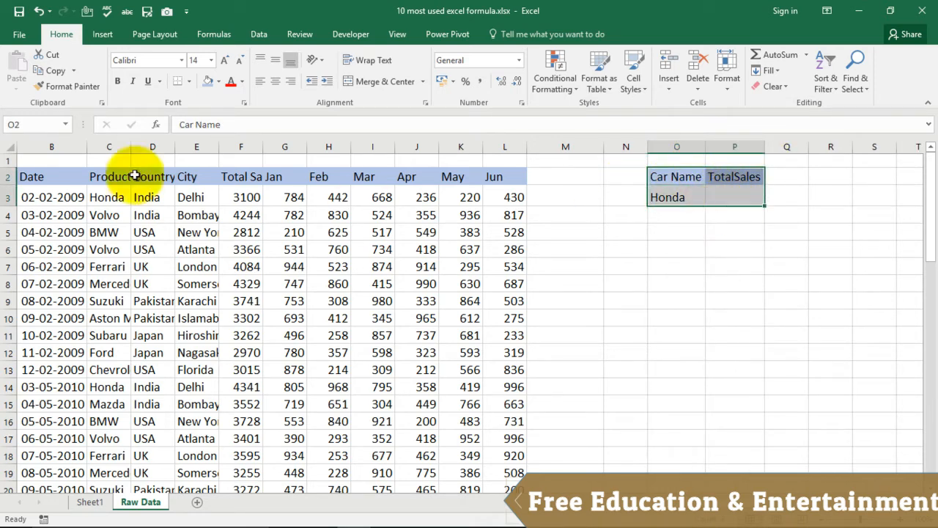
{"action": "left_click", "coordinate": [224, 60]}
{"action": "left_click", "coordinate": [225, 60]}
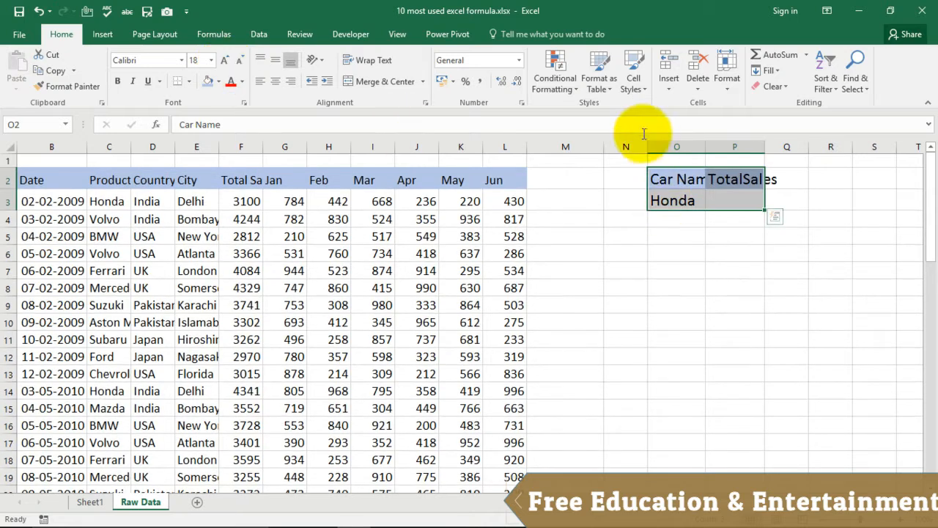
{"action": "left_click_drag", "start_coordinate": [706, 141], "coordinate": [721, 143]}
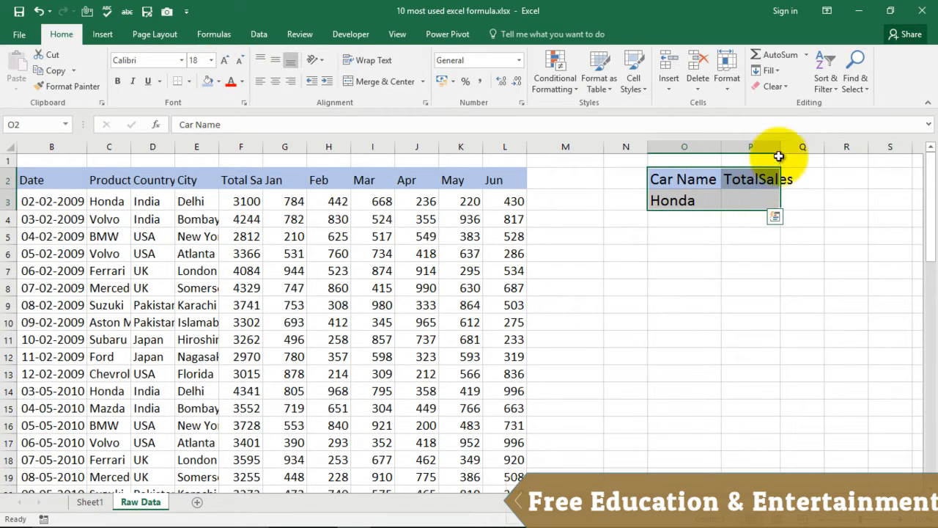
{"action": "left_click_drag", "start_coordinate": [780, 146], "coordinate": [798, 147]}
{"action": "left_click", "coordinate": [780, 264]}
Enter =VLOOKUP(O3,C2:F11,4,0) in P3 to return the total sales for the car named in O3
{"action": "left_click", "coordinate": [765, 196]}
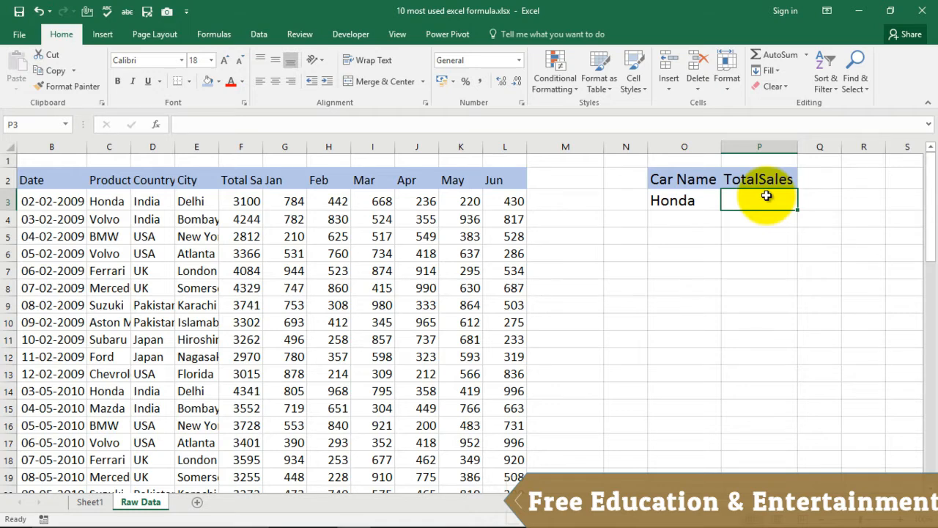
{"action": "type", "text": "="}
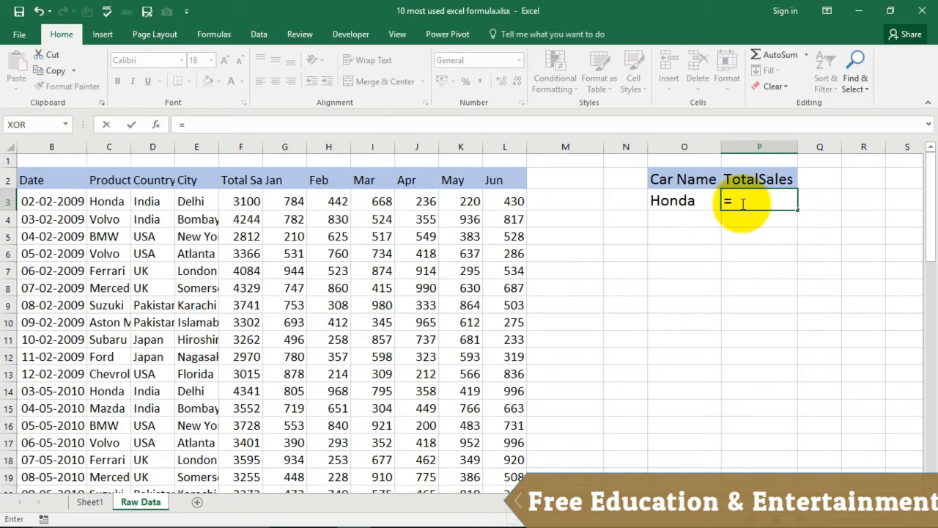
{"action": "type", "text": "vl"}
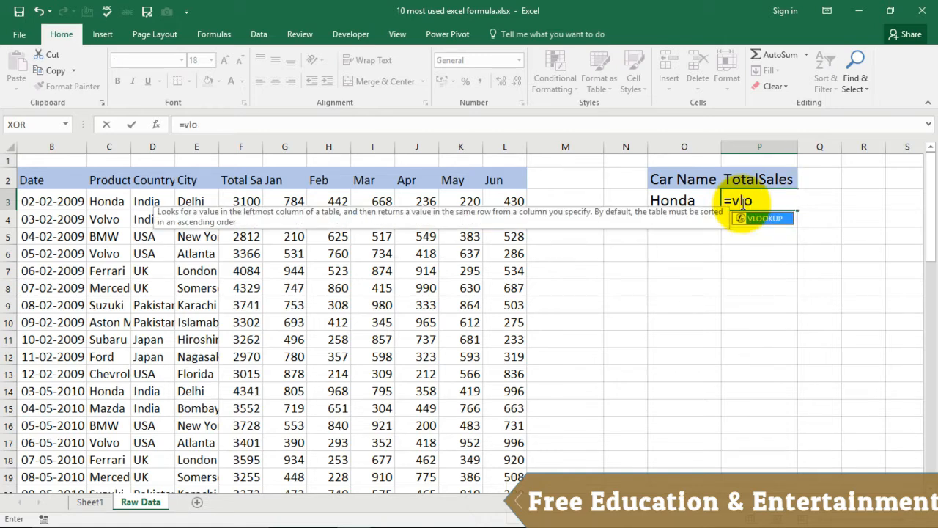
{"action": "type", "text": "o"}
{"action": "key", "text": "Tab"}
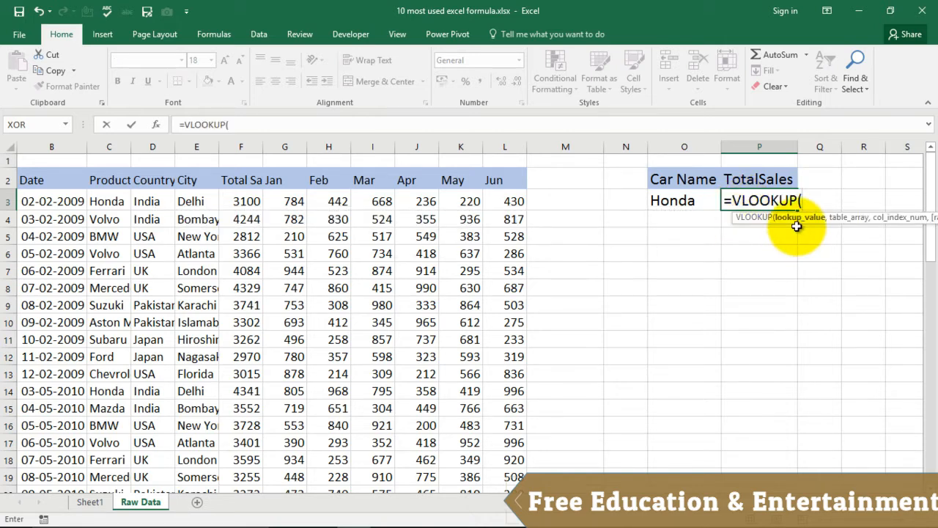
{"action": "left_click_drag", "start_coordinate": [777, 217], "coordinate": [609, 288]}
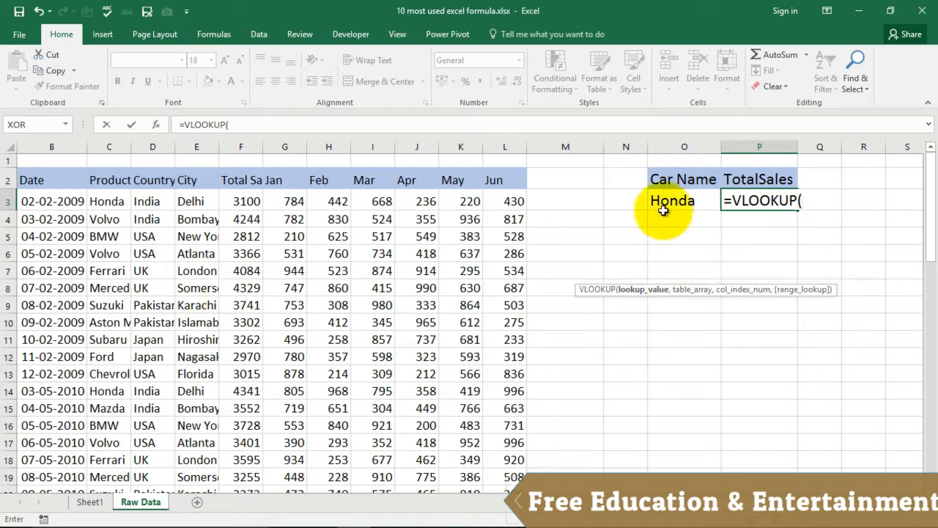
{"action": "left_click", "coordinate": [670, 200]}
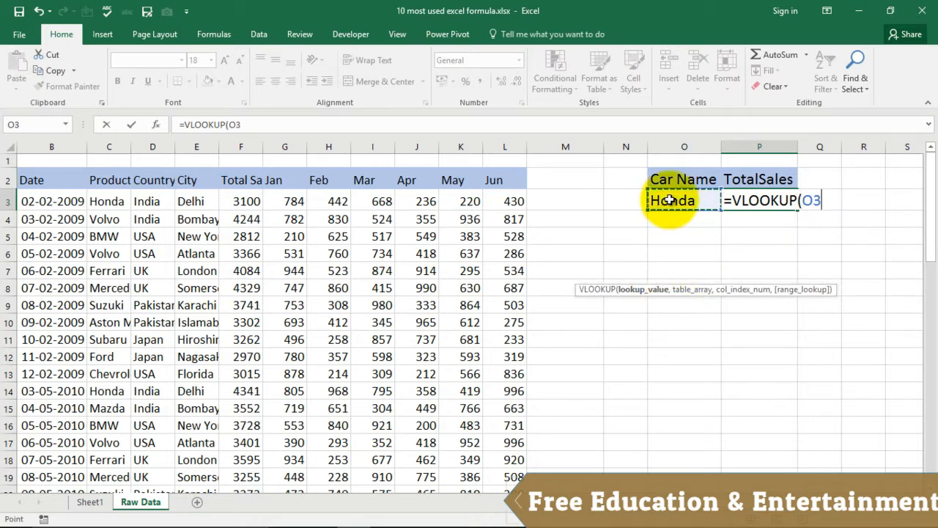
{"action": "type", "text": ","}
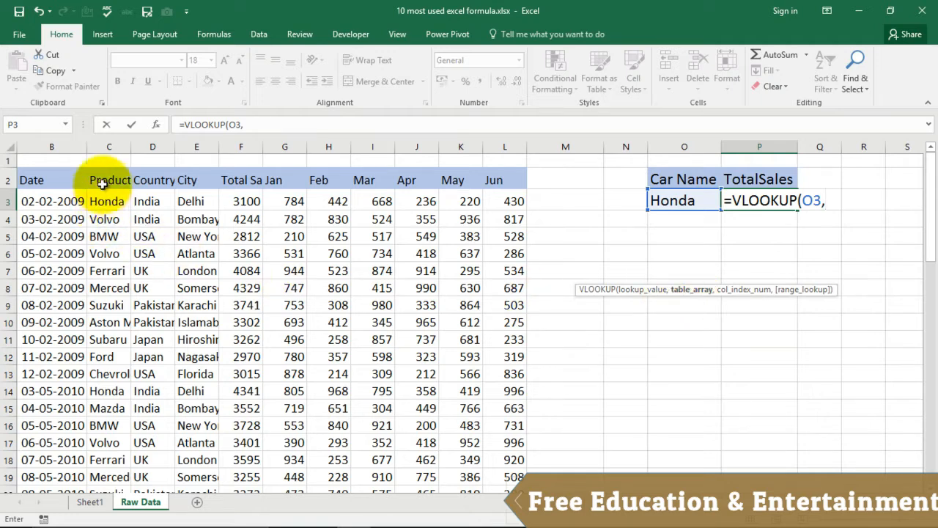
{"action": "left_click_drag", "start_coordinate": [101, 181], "coordinate": [236, 336]}
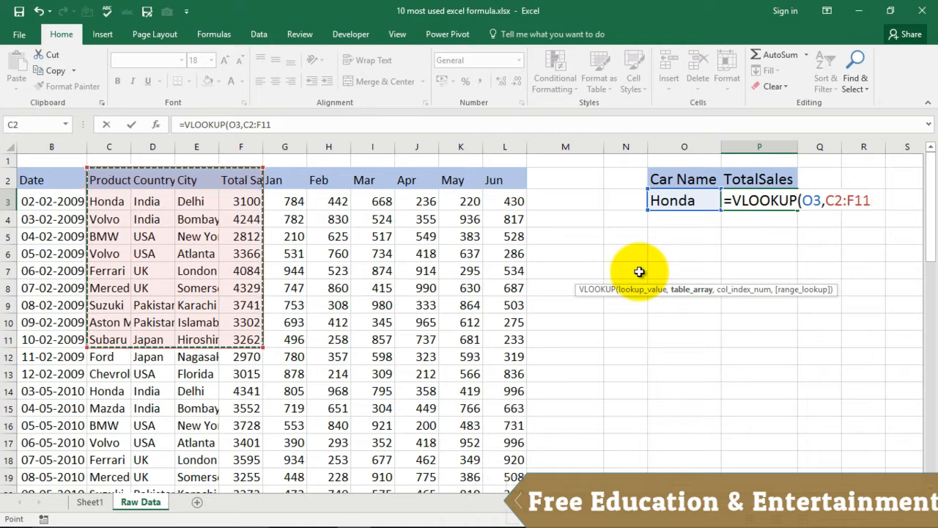
{"action": "type", "text": ","}
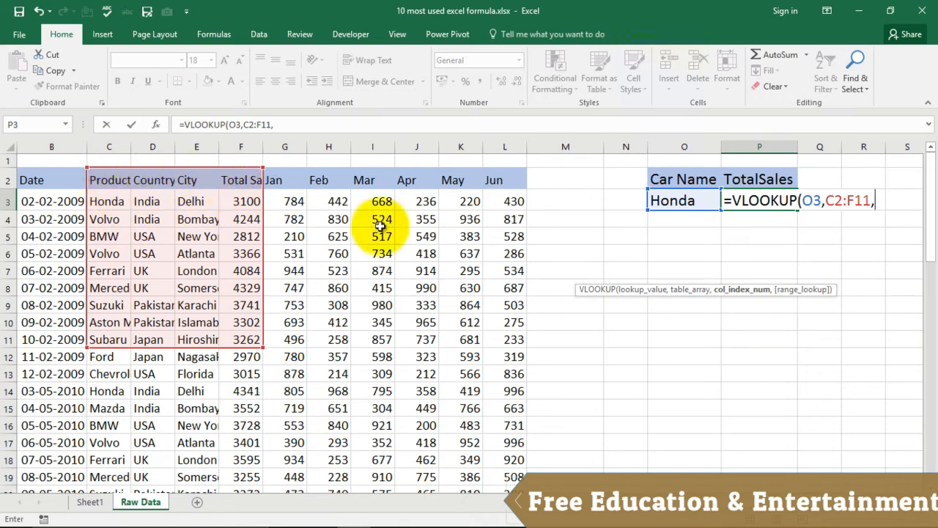
{"action": "type", "text": ",0"}
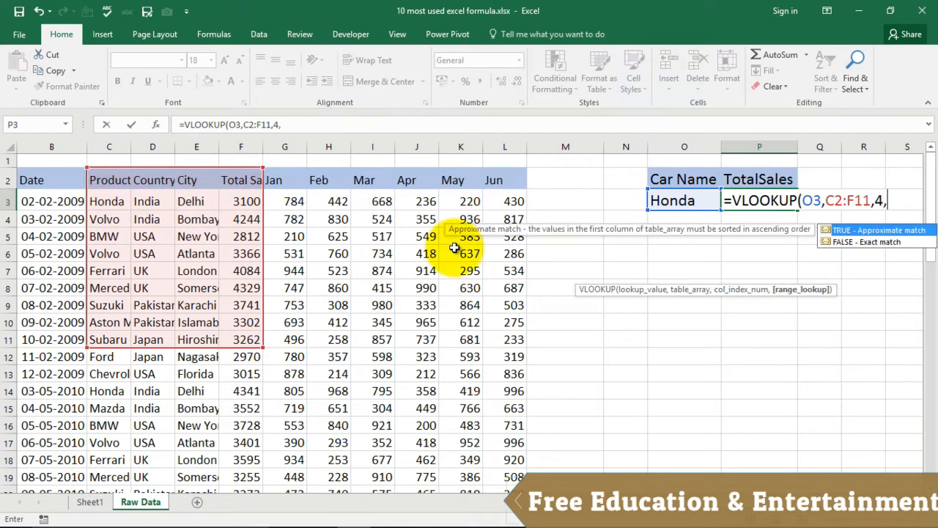
{"action": "type", "text": ")"}
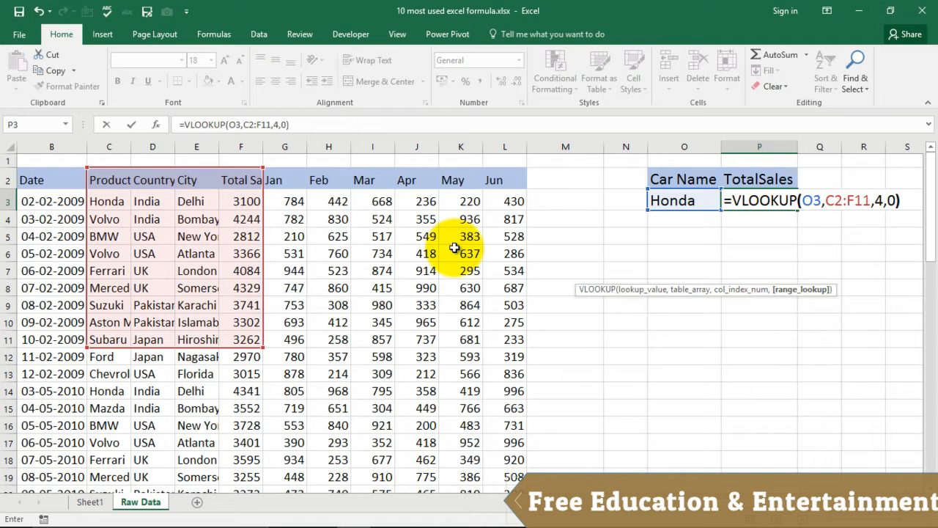
{"action": "key", "text": "Return"}
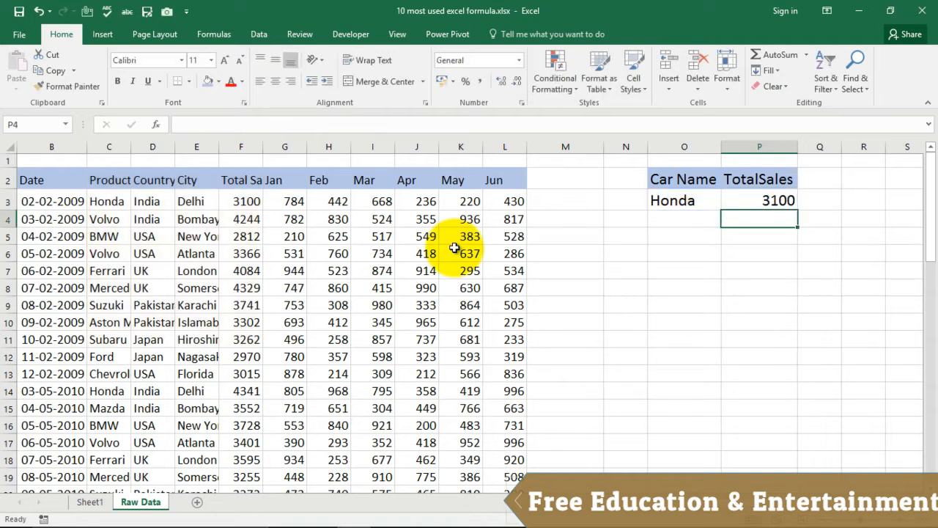
Test the lookup by replacing the car name in O3 with Volvo and after that with BMW
{"action": "left_click", "coordinate": [773, 203]}
{"action": "left_click", "coordinate": [689, 202]}
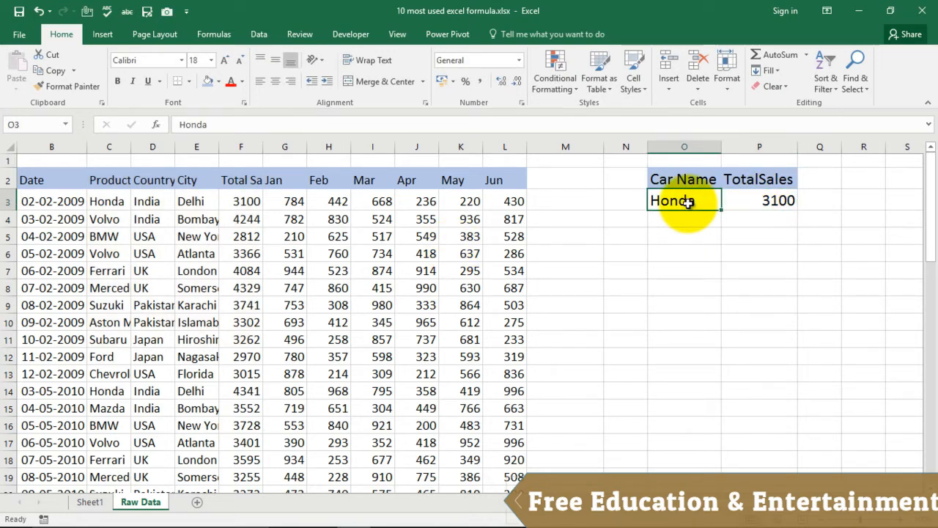
{"action": "type", "text": "Volvo"}
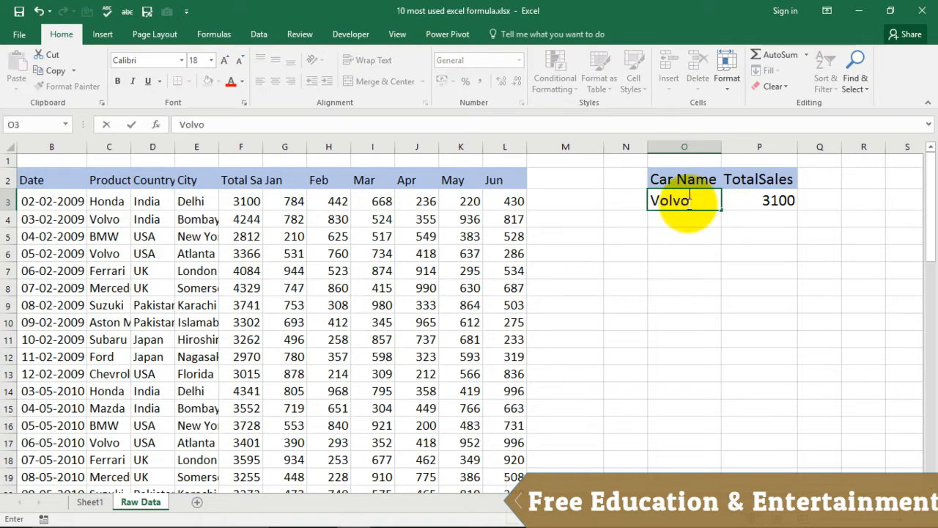
{"action": "key", "text": "Return"}
{"action": "left_click", "coordinate": [785, 200]}
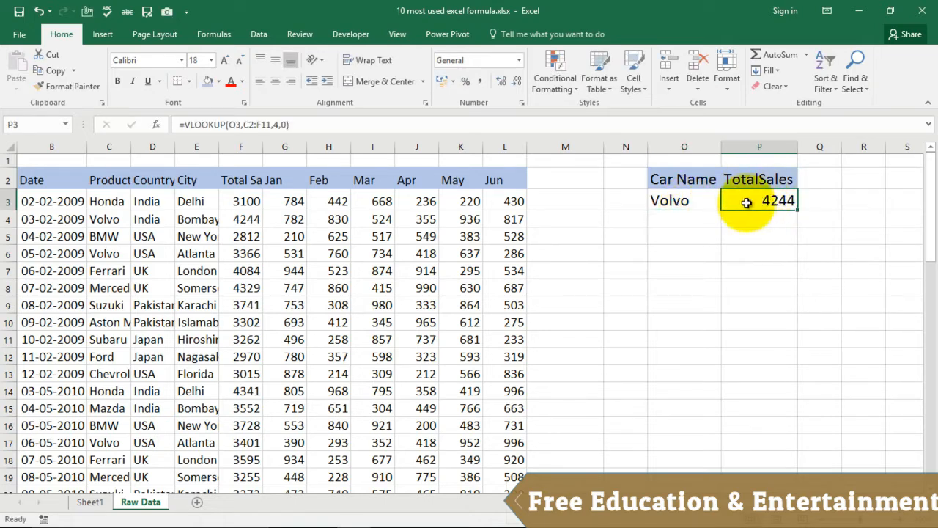
{"action": "left_click", "coordinate": [696, 199]}
{"action": "type", "text": "BMW"}
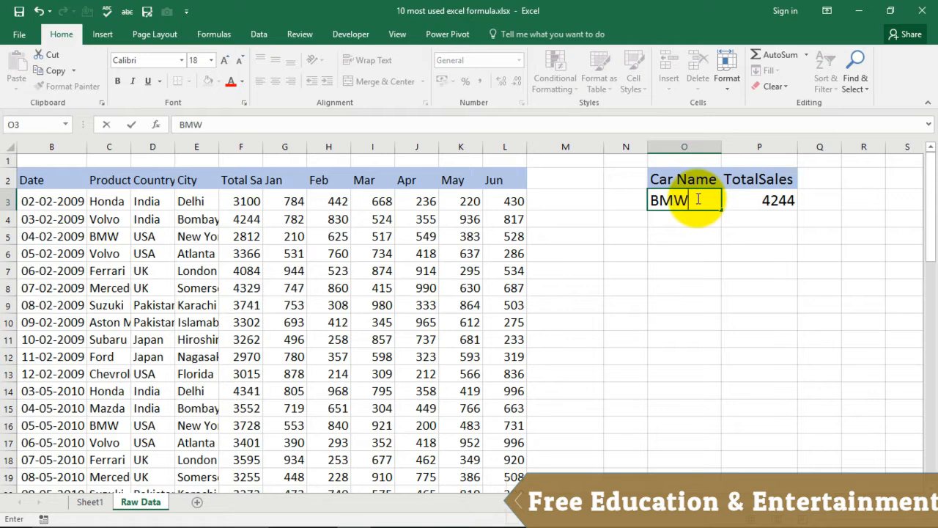
{"action": "key", "text": "Return"}
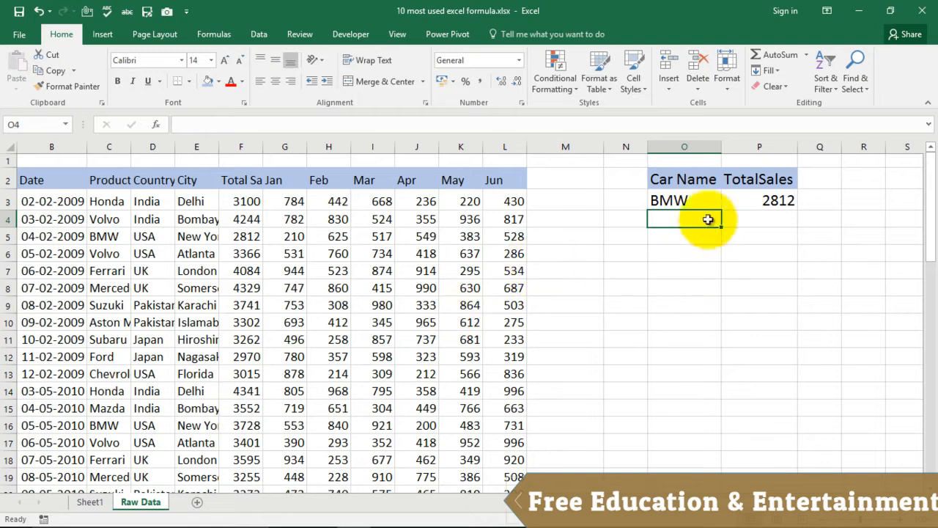
Check the DropDown List entry in the formula list on Sheet1 and return to the Raw Data sheet
{"action": "left_click", "coordinate": [91, 504]}
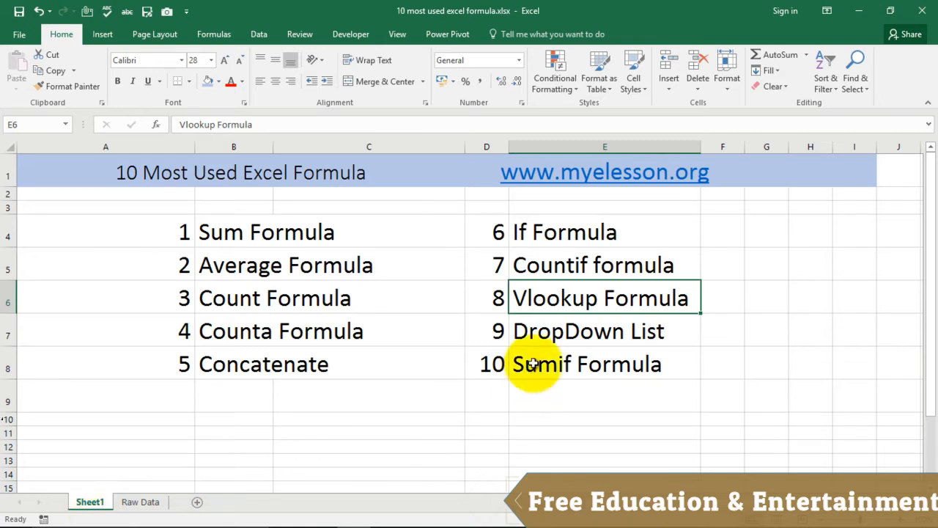
{"action": "left_click", "coordinate": [537, 334]}
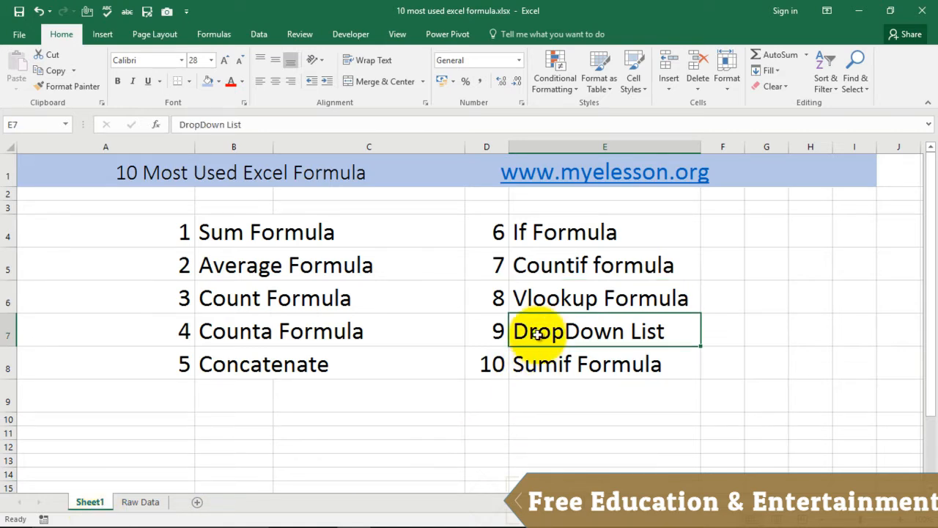
{"action": "left_click", "coordinate": [140, 502]}
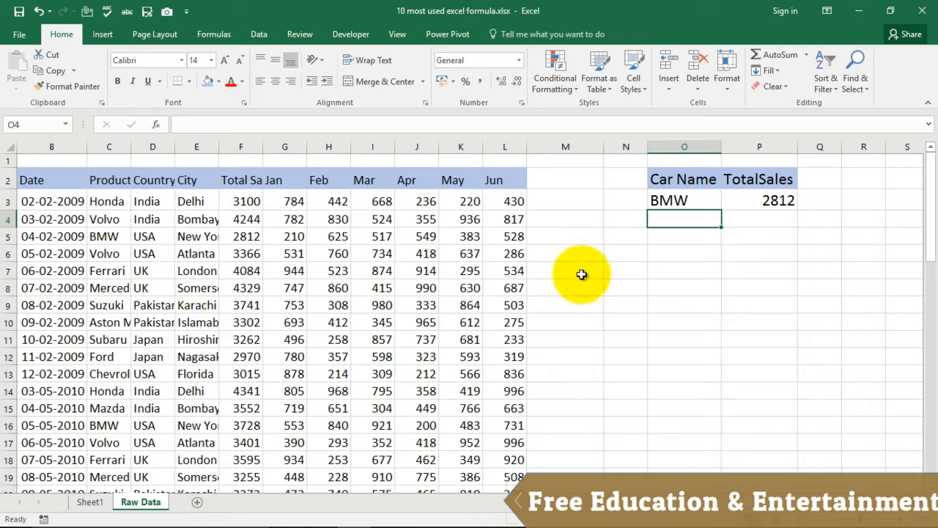
{"action": "left_click_drag", "start_coordinate": [567, 247], "coordinate": [574, 325]}
{"action": "left_click", "coordinate": [573, 236]}
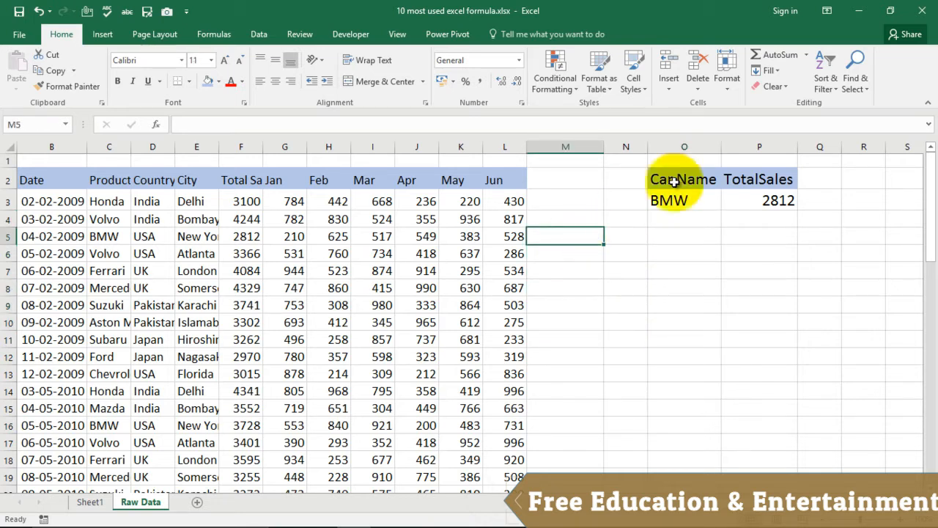
Add a data validation drop-down to O3, allowing a List with the source range =$C$3:$C$10
{"action": "left_click", "coordinate": [673, 200]}
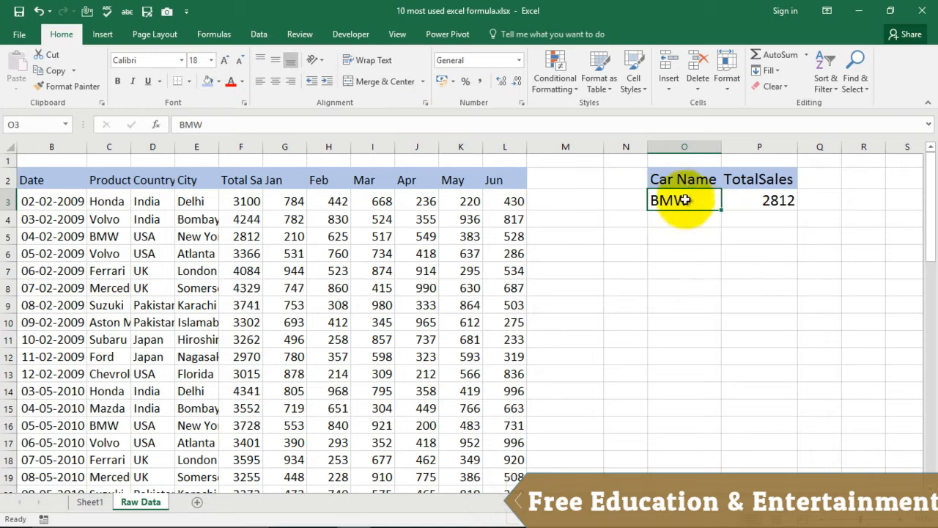
{"action": "left_click", "coordinate": [259, 34]}
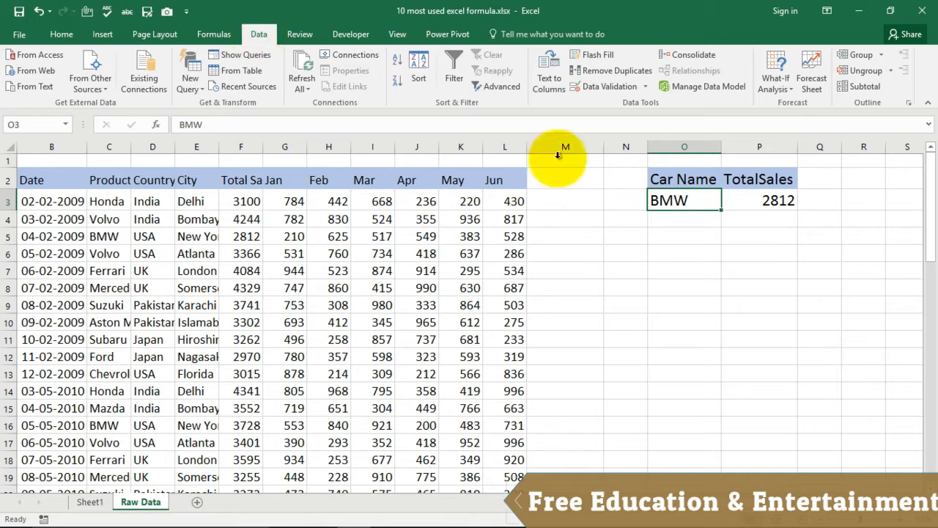
{"action": "left_click", "coordinate": [595, 89]}
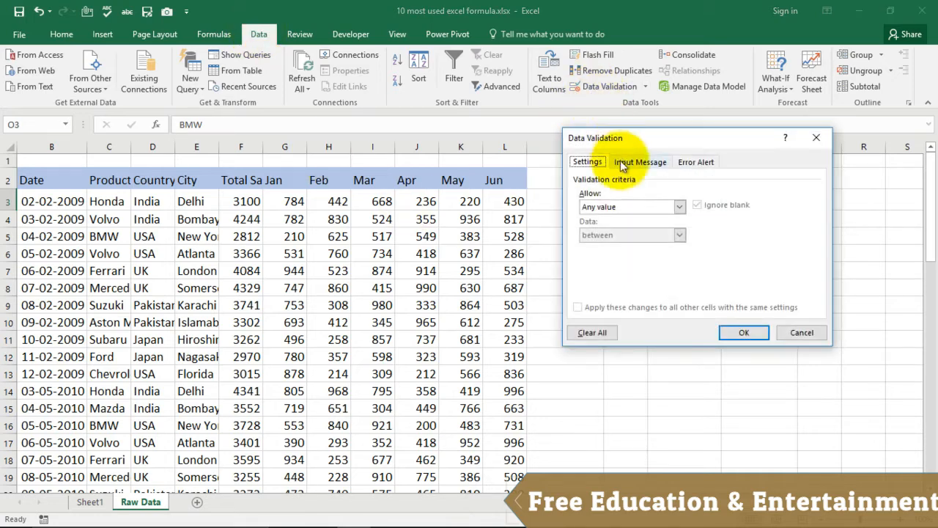
{"action": "left_click", "coordinate": [642, 207]}
{"action": "left_click", "coordinate": [612, 246]}
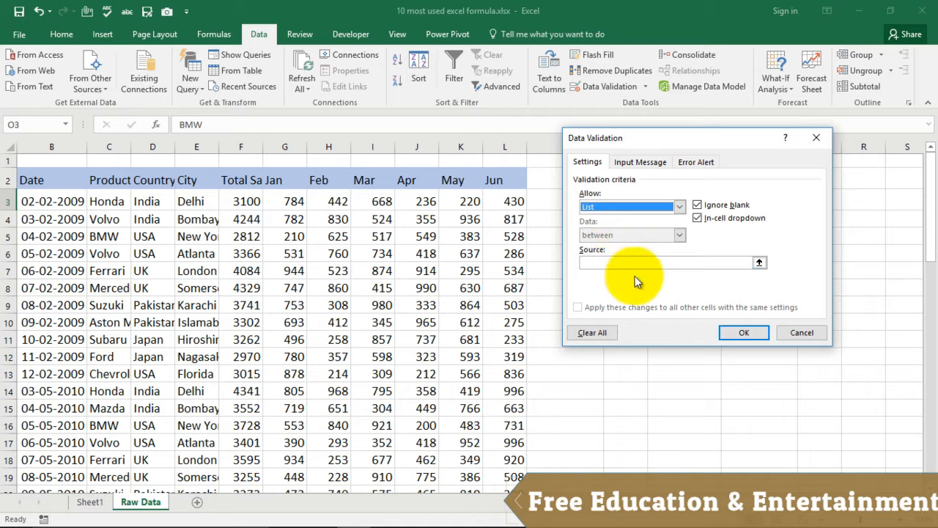
{"action": "left_click", "coordinate": [651, 264]}
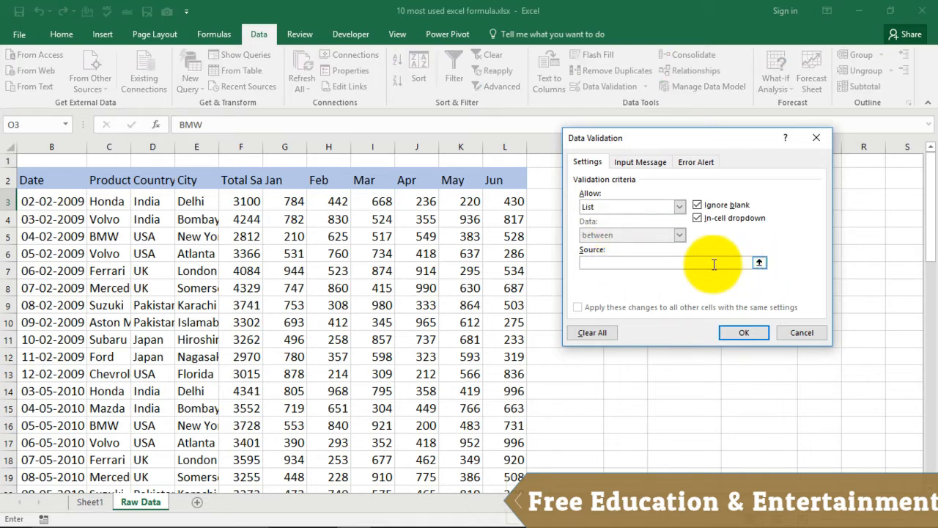
{"action": "left_click_drag", "start_coordinate": [655, 137], "coordinate": [775, 192]}
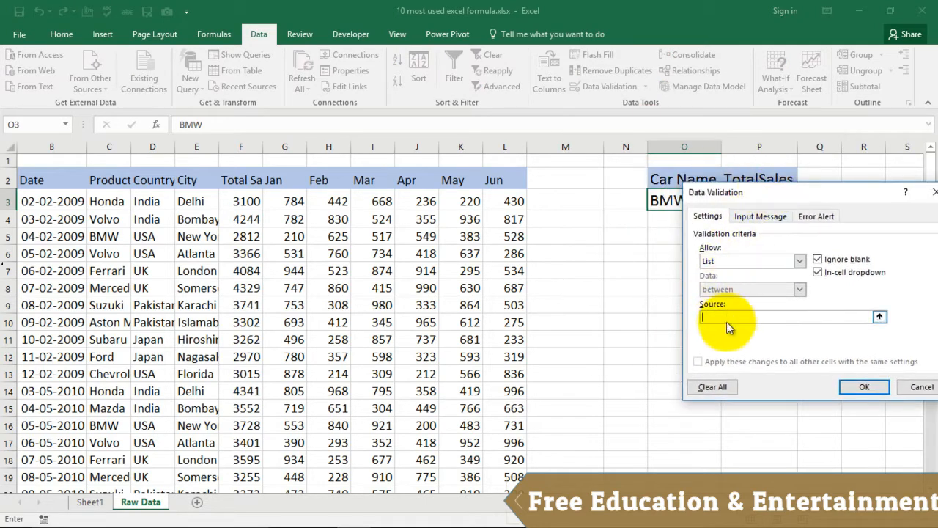
{"action": "left_click", "coordinate": [105, 204]}
{"action": "left_click_drag", "start_coordinate": [104, 205], "coordinate": [100, 327]}
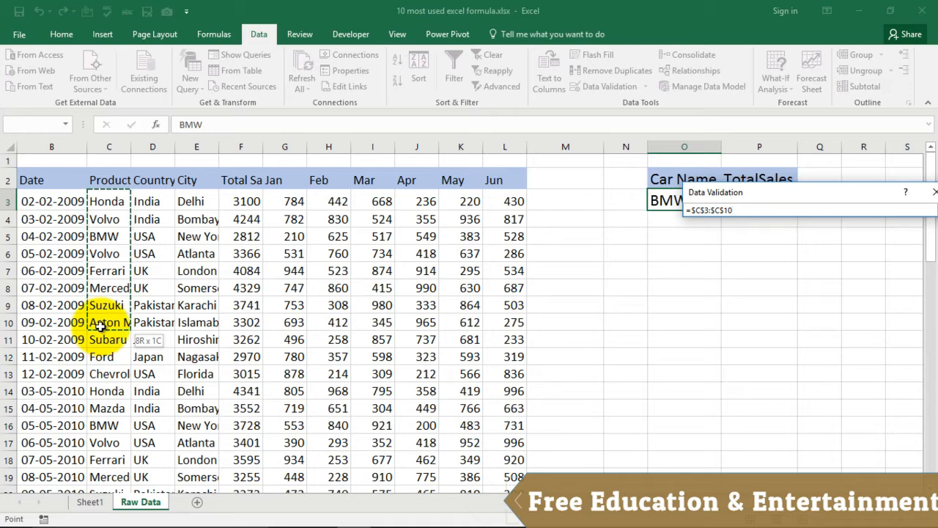
{"action": "left_click_drag", "start_coordinate": [101, 328], "coordinate": [100, 328]}
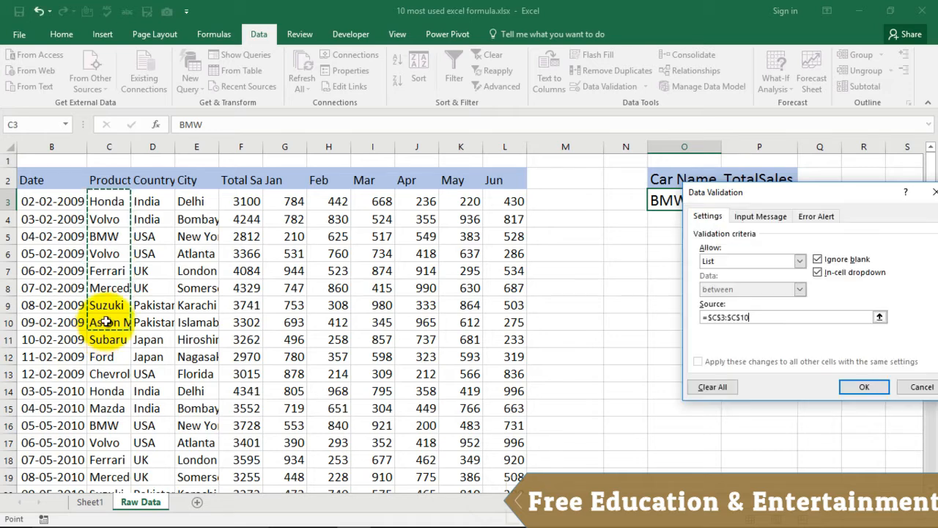
{"action": "left_click", "coordinate": [863, 389]}
Test the drop-down in O3 by choosing Honda, BMW, Ferrari, Mercedes and Aston Martin in turn, and autofit column O
{"action": "left_click", "coordinate": [727, 203]}
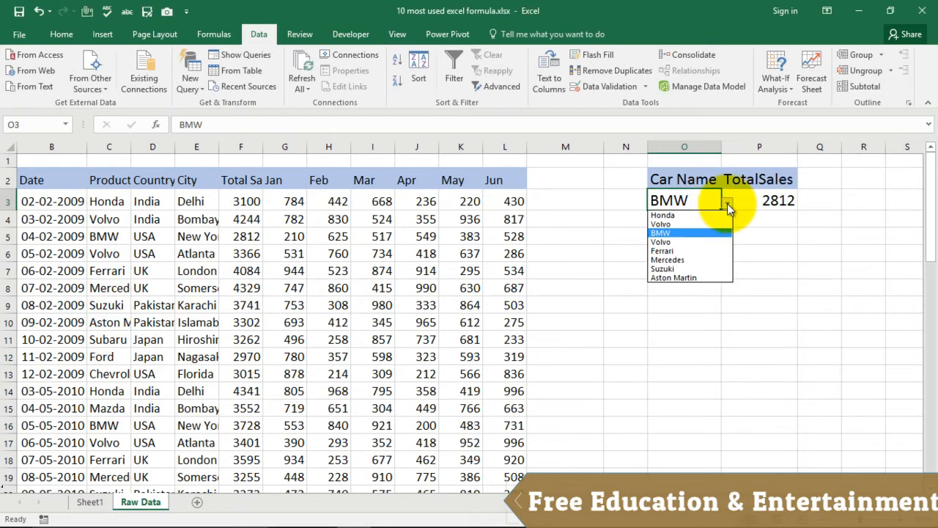
{"action": "left_click", "coordinate": [681, 215]}
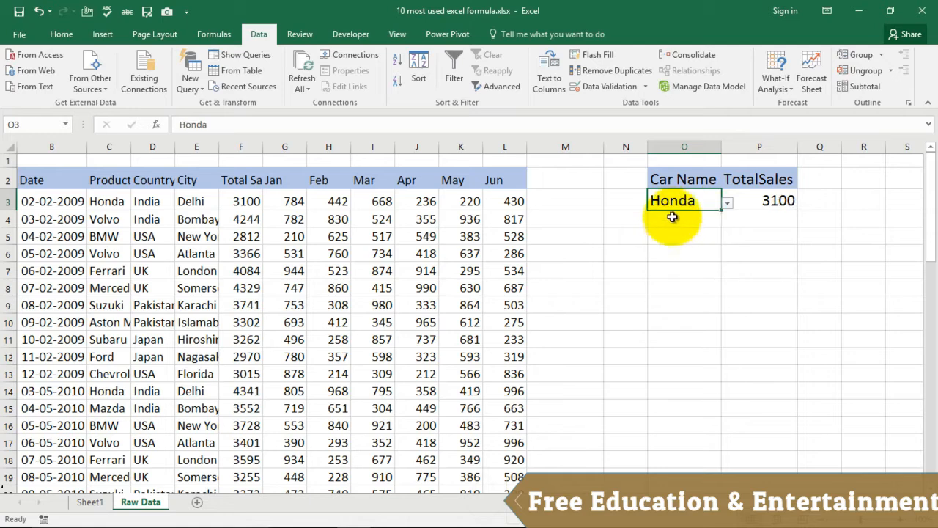
{"action": "left_click", "coordinate": [727, 203]}
{"action": "left_click", "coordinate": [682, 233]}
{"action": "left_click", "coordinate": [727, 204]}
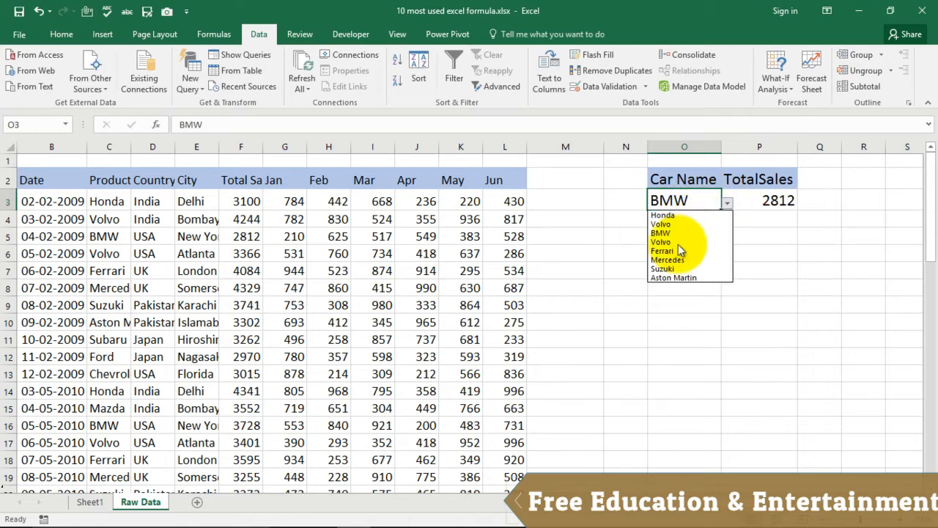
{"action": "left_click", "coordinate": [682, 251]}
{"action": "left_click", "coordinate": [728, 203]}
{"action": "left_click", "coordinate": [685, 260]}
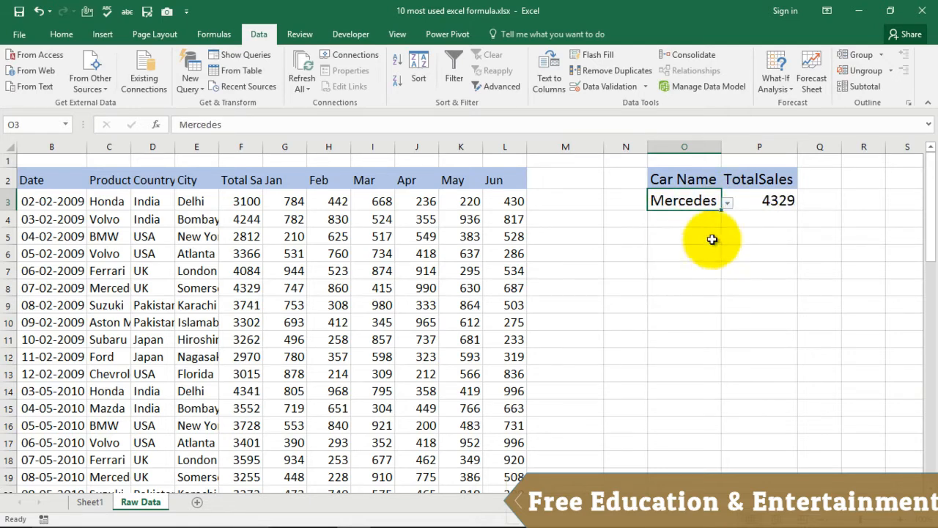
{"action": "left_click", "coordinate": [726, 204]}
{"action": "left_click", "coordinate": [689, 276]}
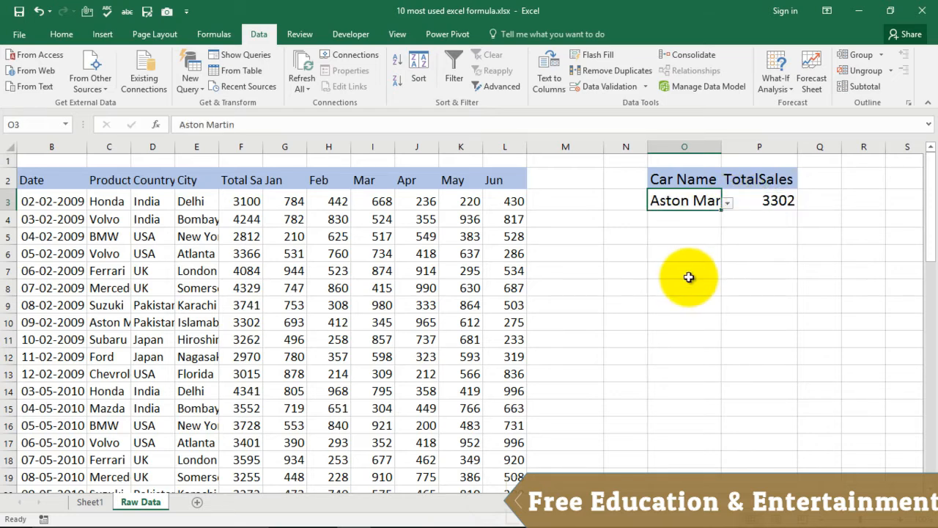
{"action": "double_click", "coordinate": [721, 146]}
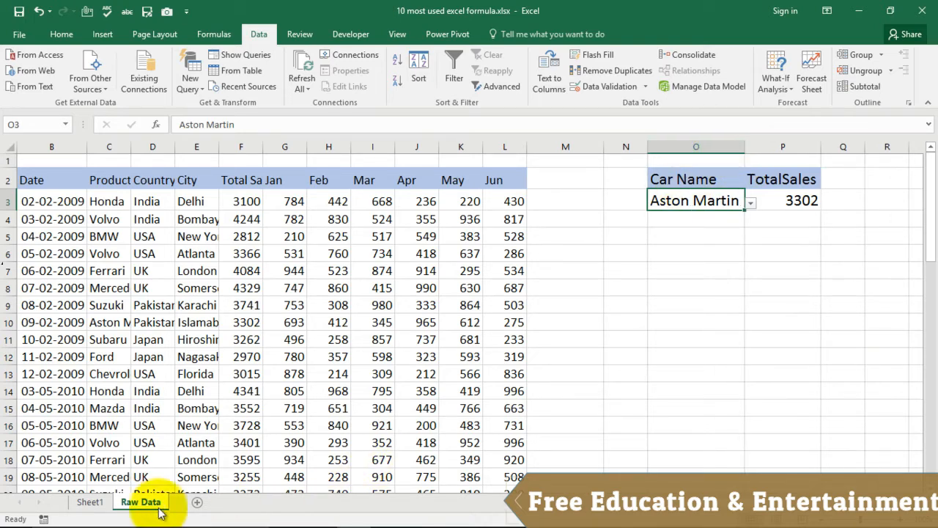
Check the Sumif Formula entry in the formula list on Sheet1 and return to the Raw Data sheet
{"action": "left_click", "coordinate": [90, 501]}
{"action": "left_click", "coordinate": [555, 375]}
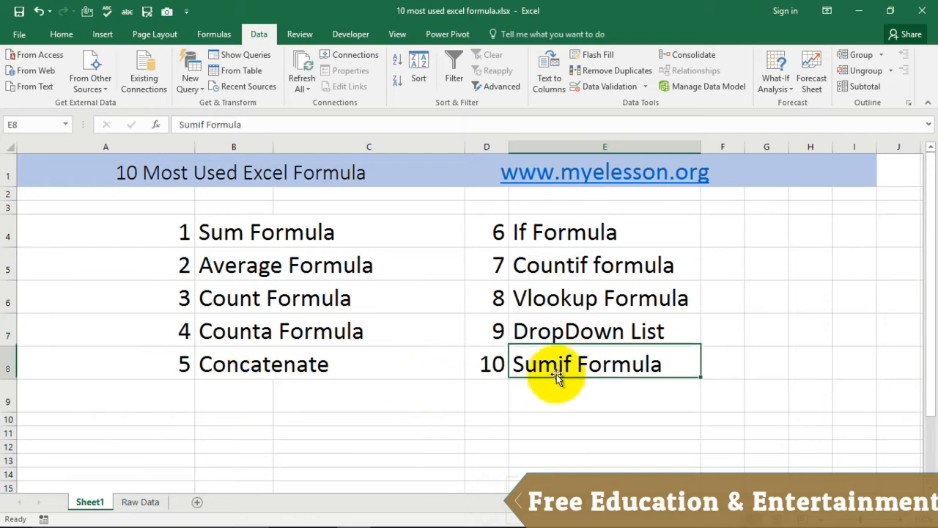
{"action": "left_click", "coordinate": [140, 501]}
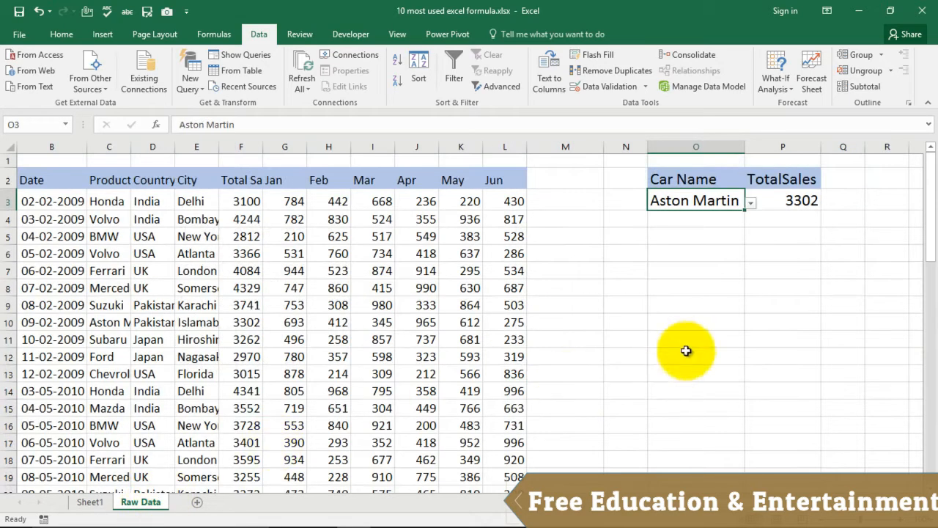
Start a SUMIF formula in O8 with the product names in C3:C57 as its range
{"action": "left_click", "coordinate": [656, 288]}
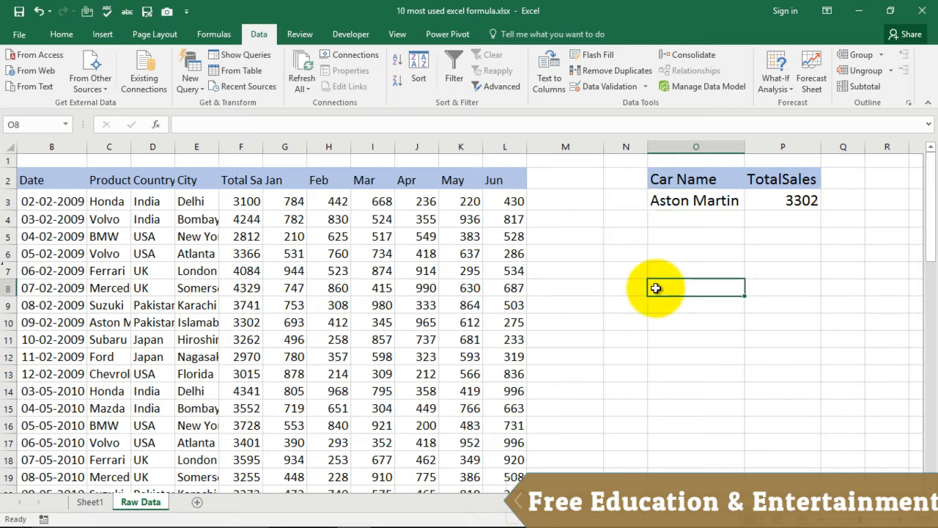
{"action": "type", "text": "=sumi"}
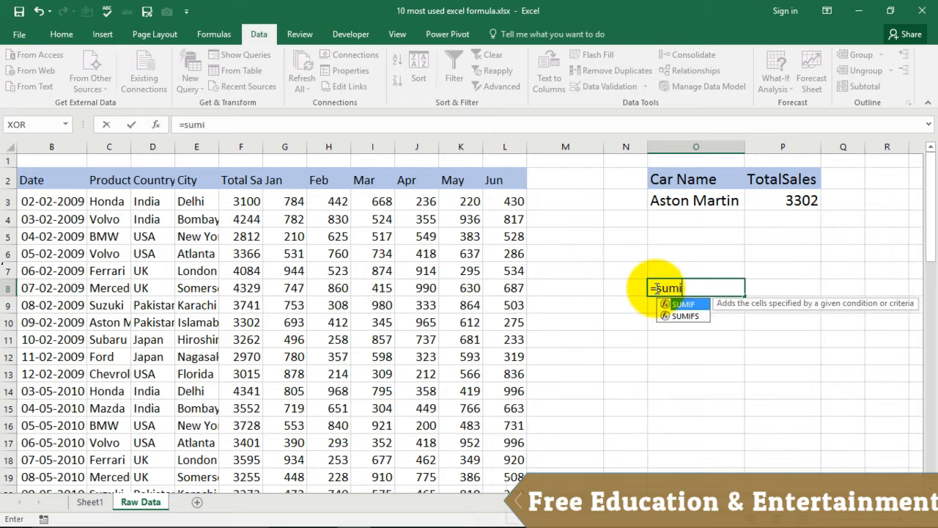
{"action": "type", "text": "f"}
{"action": "key", "text": "Tab"}
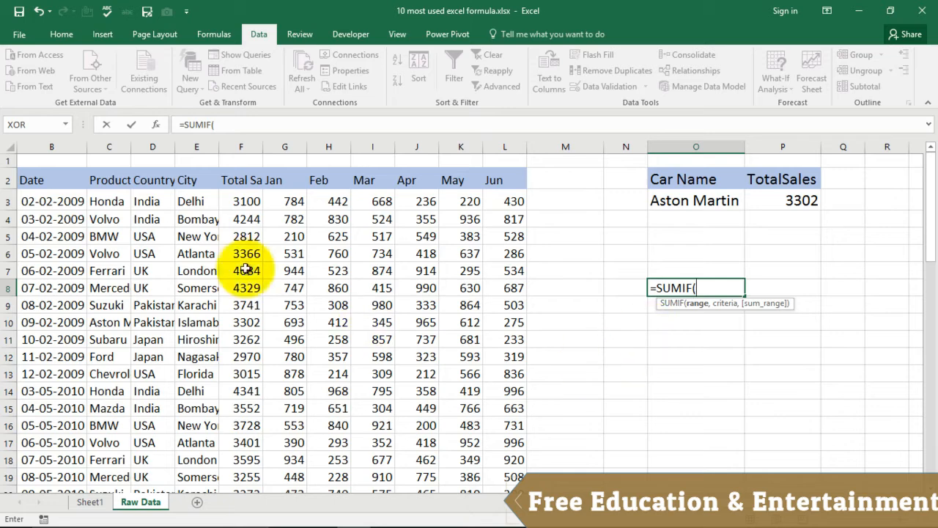
{"action": "left_click_drag", "start_coordinate": [108, 202], "coordinate": [114, 222]}
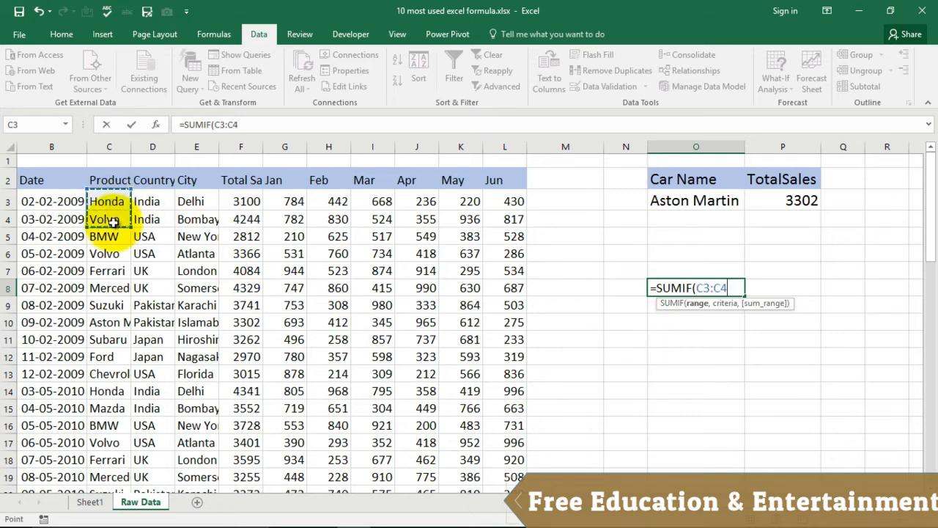
{"action": "key", "text": "ctrl+shift+Down"}
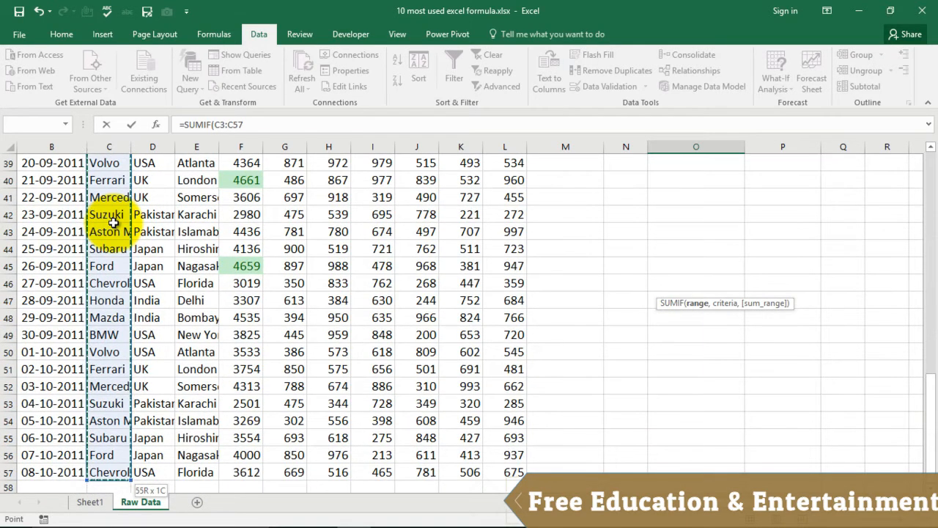
{"action": "type", "text": ","}
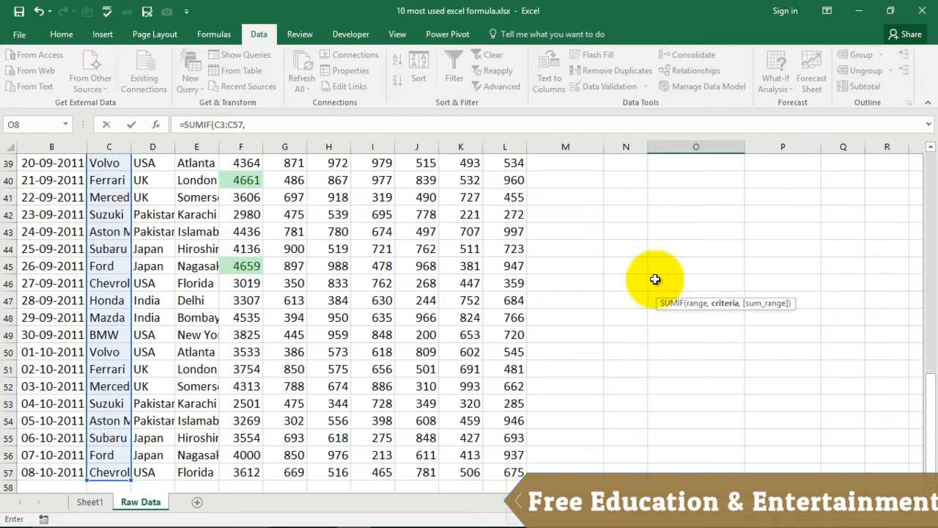
Complete the formula in O8 as =SUMIF(C3:C57,O3,F3:F57), using the car name as criteria and the total sales as sum range
{"action": "scroll", "coordinate": [650, 289], "scroll_direction": "up", "scroll_amount": 7}
{"action": "scroll", "coordinate": [649, 288], "scroll_direction": "up", "scroll_amount": 6}
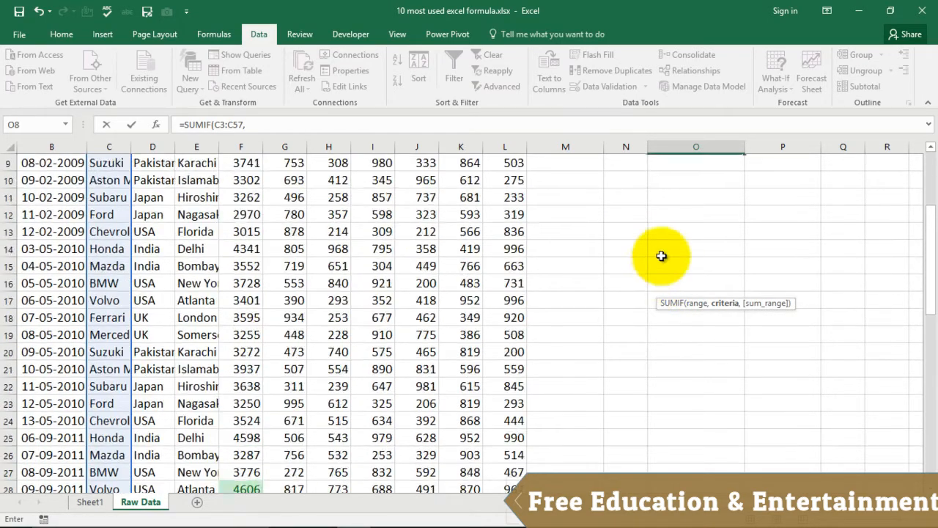
{"action": "left_click", "coordinate": [699, 200]}
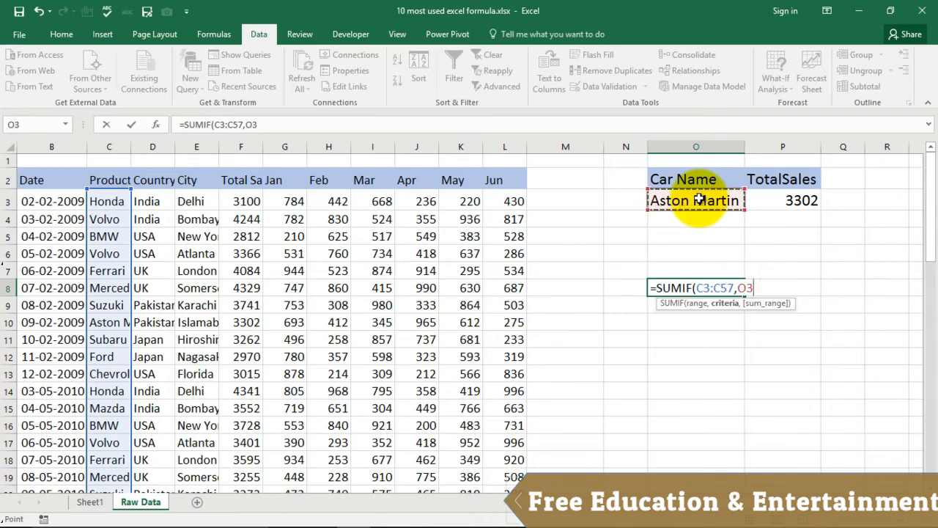
{"action": "type", "text": ","}
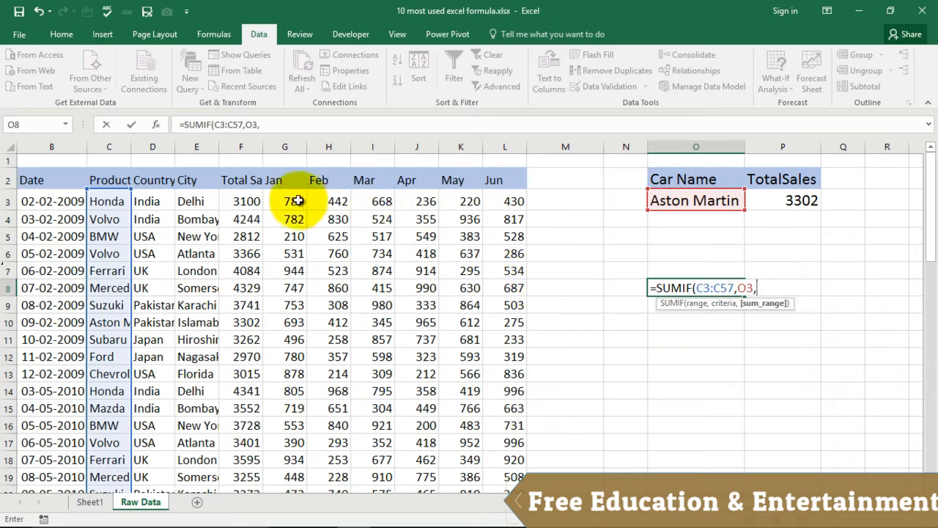
{"action": "left_click", "coordinate": [246, 201]}
{"action": "key", "text": "ctrl+shift+Down"}
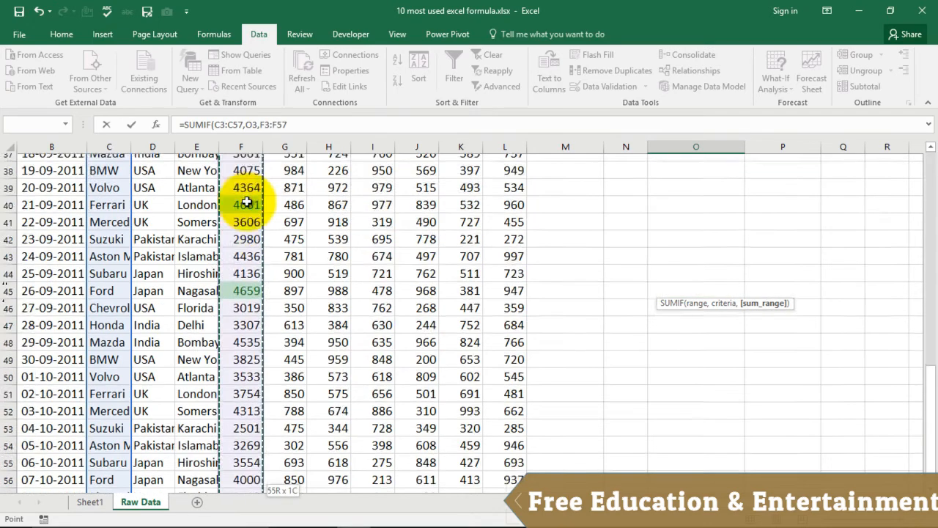
{"action": "scroll", "coordinate": [744, 283], "scroll_direction": "up", "scroll_amount": 11}
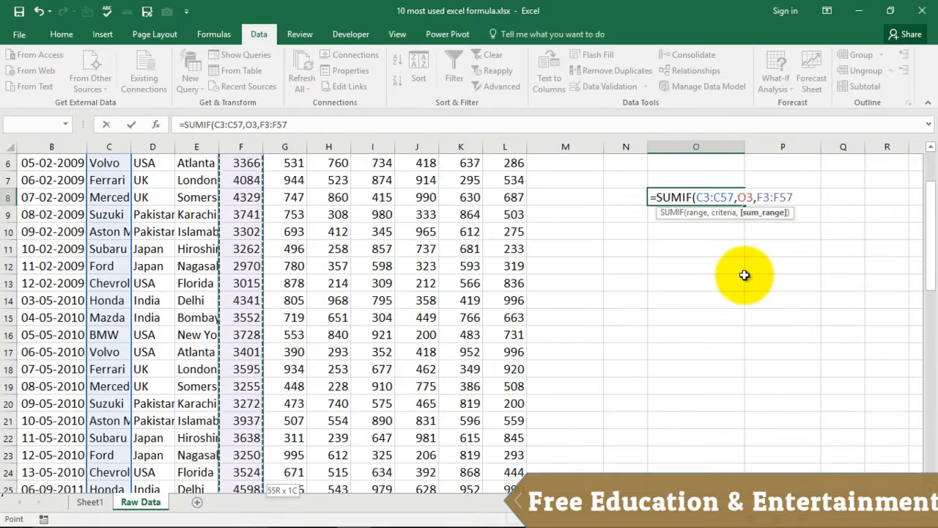
{"action": "type", "text": ")"}
{"action": "key", "text": "Return"}
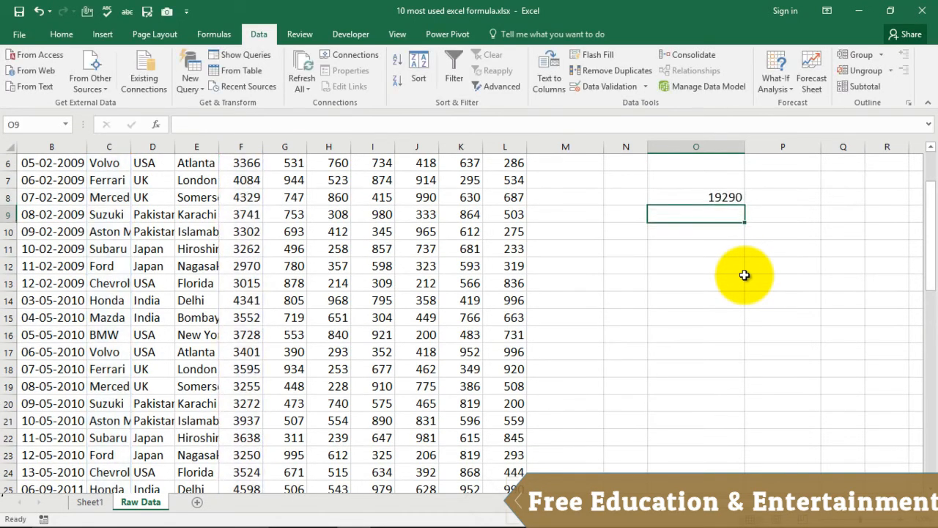
Enter the label Sum in O7, directly above the SUMIF formula
{"action": "scroll", "coordinate": [754, 264], "scroll_direction": "up", "scroll_amount": 2}
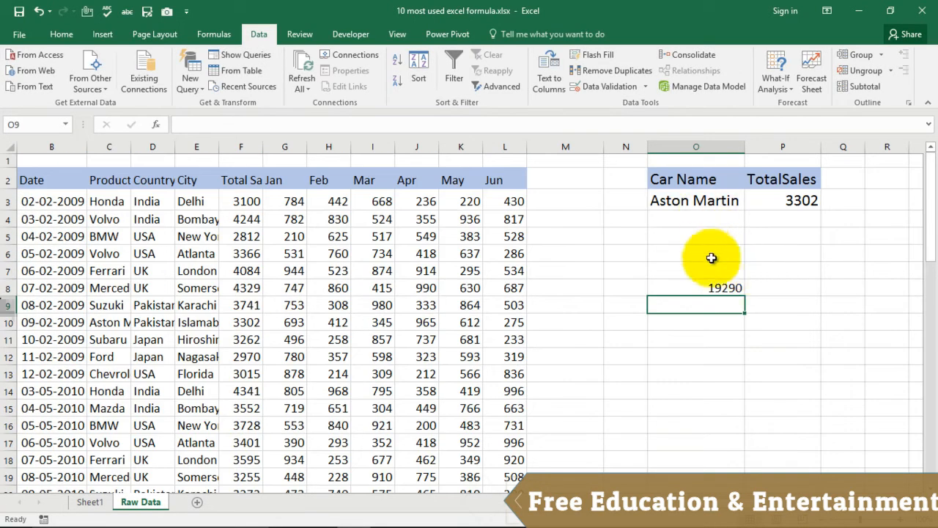
{"action": "left_click", "coordinate": [718, 286]}
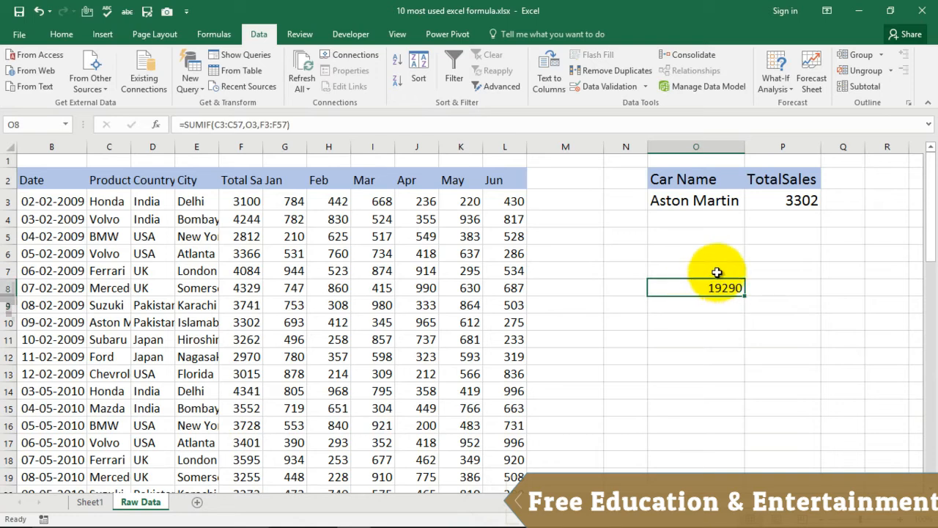
{"action": "left_click", "coordinate": [715, 271]}
{"action": "type", "text": "S"}
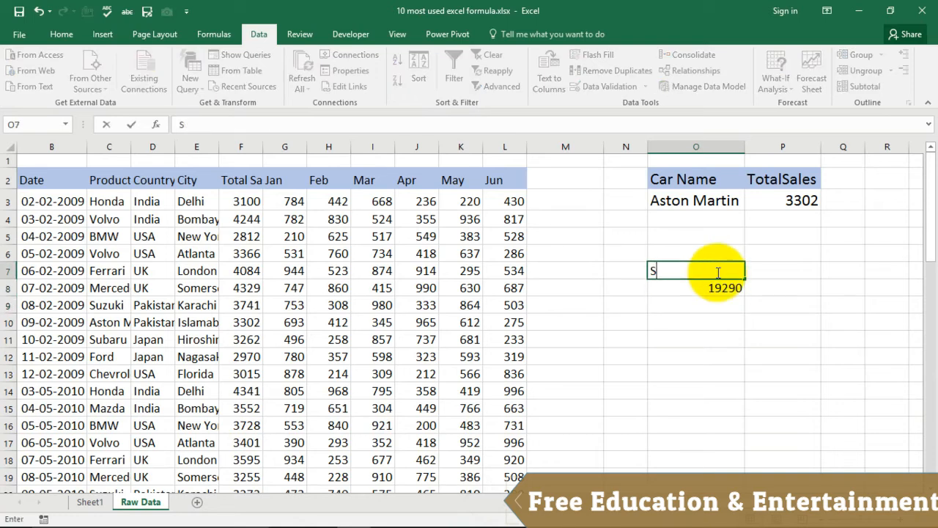
{"action": "type", "text": "um"}
{"action": "key", "text": "Return"}
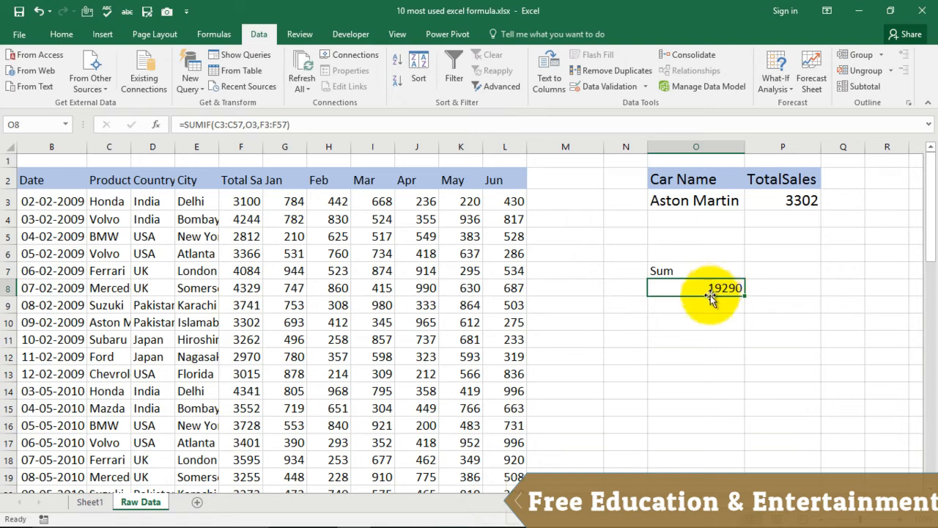
Test the SUMIF formula by choosing Honda and after that Mercedes in O3, checking O8 each time, and return to Sheet1
{"action": "left_click", "coordinate": [739, 200]}
{"action": "left_click", "coordinate": [751, 205]}
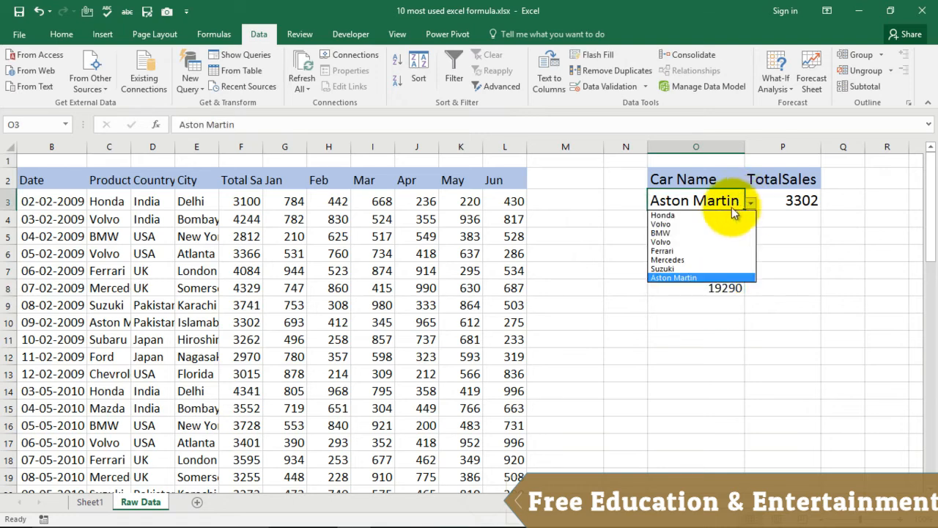
{"action": "left_click", "coordinate": [714, 211]}
{"action": "left_click", "coordinate": [723, 286]}
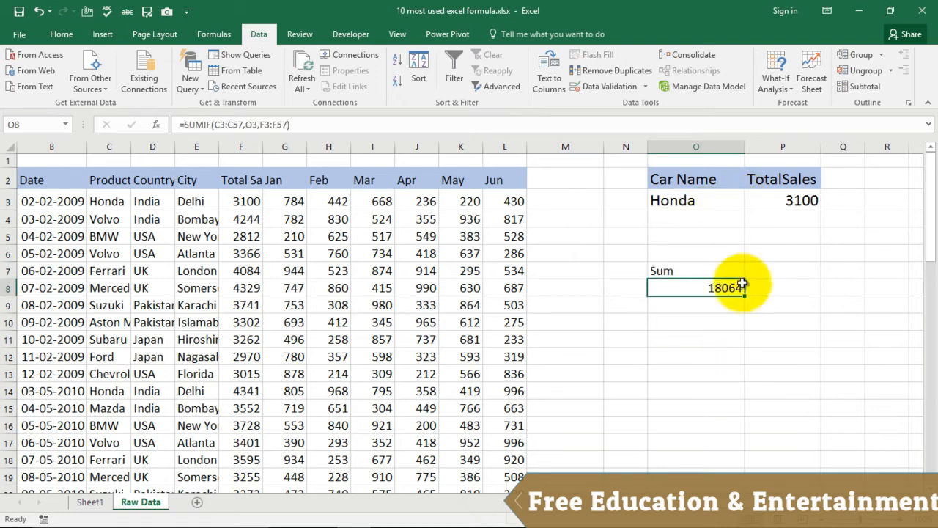
{"action": "left_click", "coordinate": [736, 202]}
{"action": "left_click", "coordinate": [752, 206]}
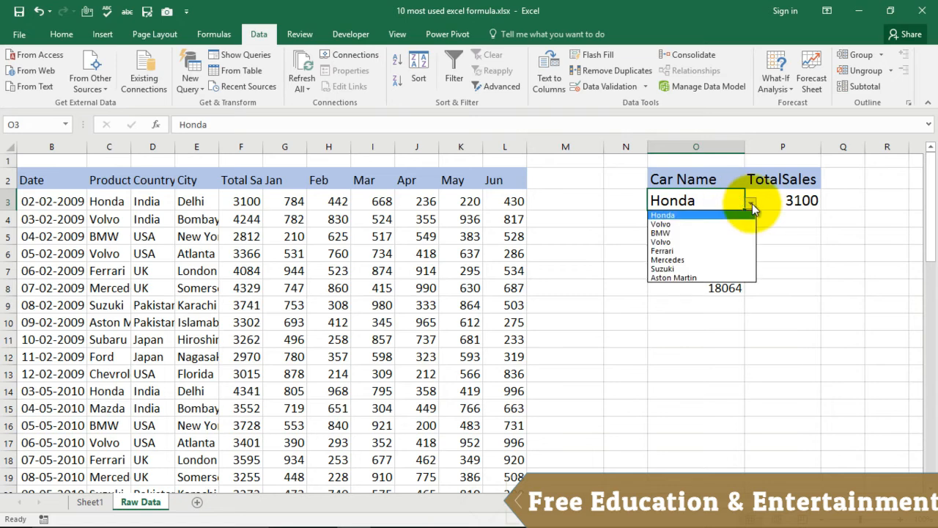
{"action": "left_click", "coordinate": [705, 258]}
{"action": "left_click", "coordinate": [717, 287]}
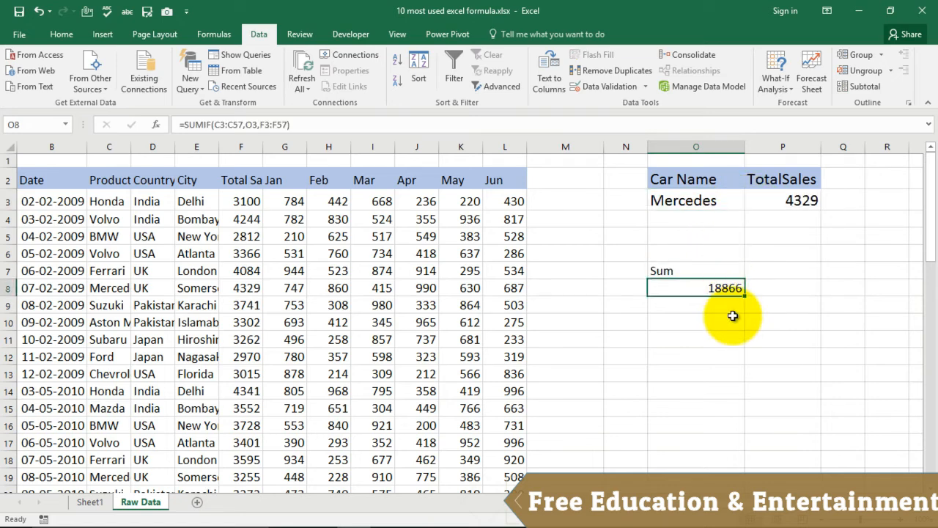
{"action": "left_click", "coordinate": [90, 502]}
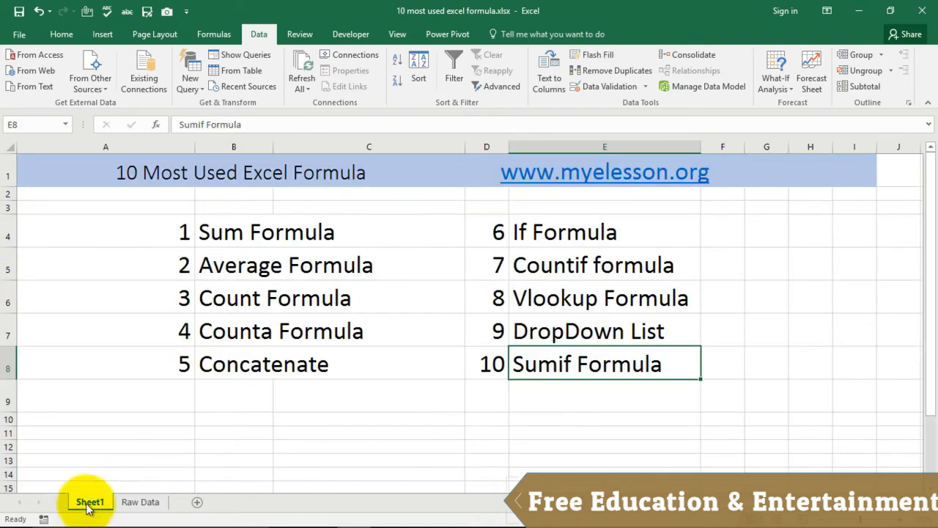